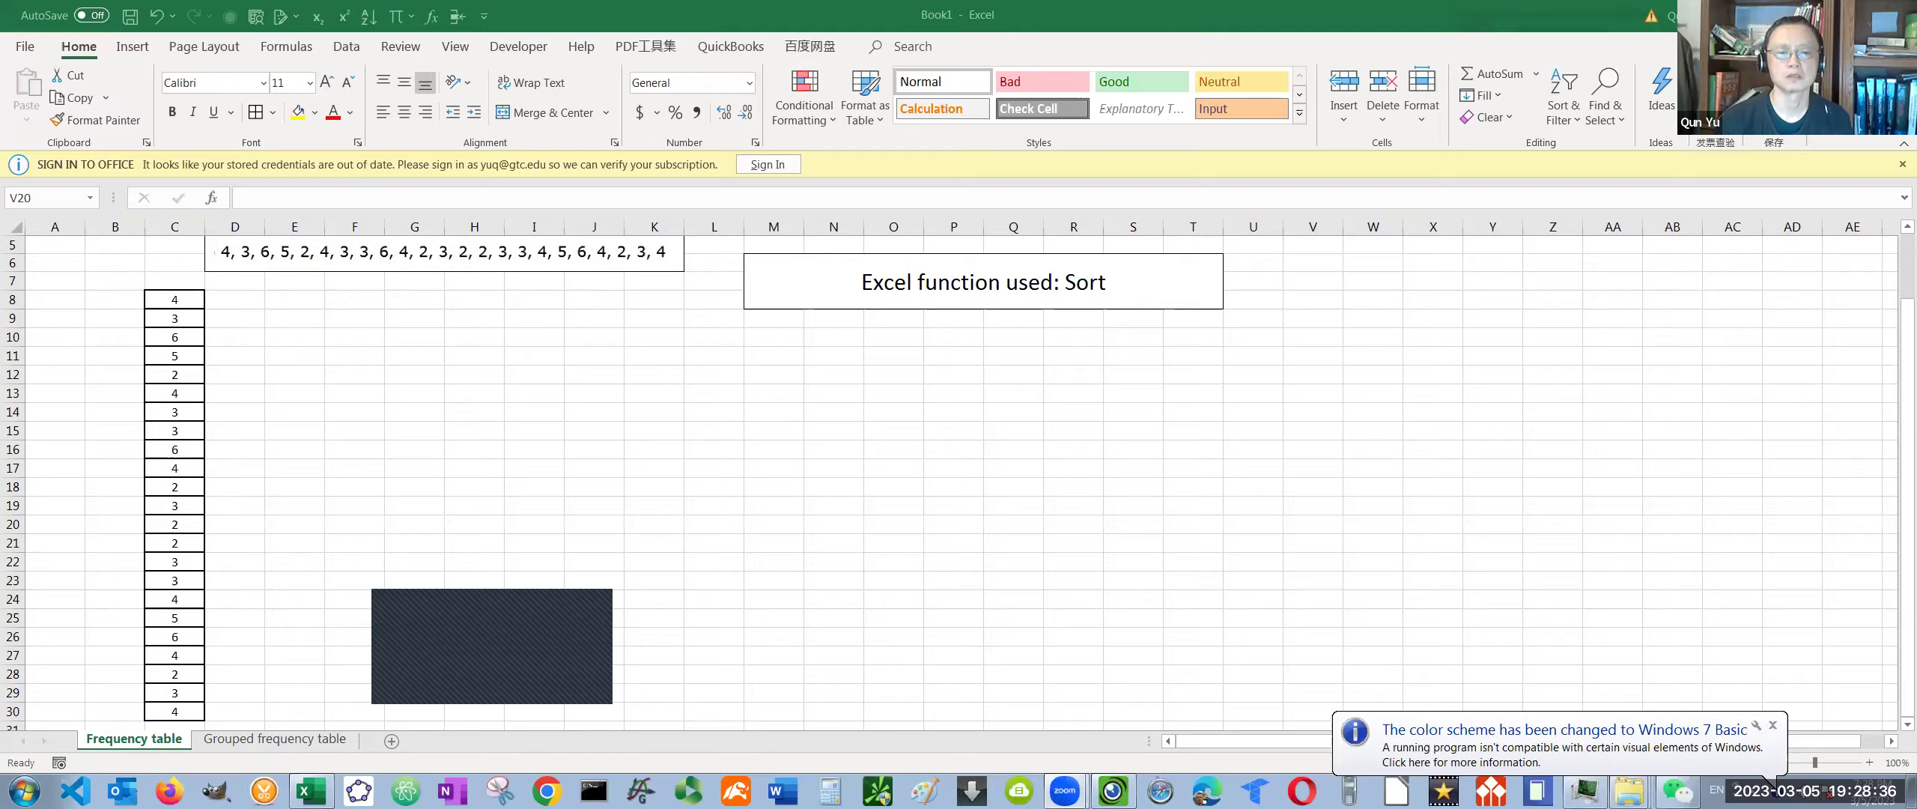
Sort the 23 values in C8:C30 from smallest to largest using the right-click Sort menu
{"action": "left_click", "coordinate": [1313, 524]}
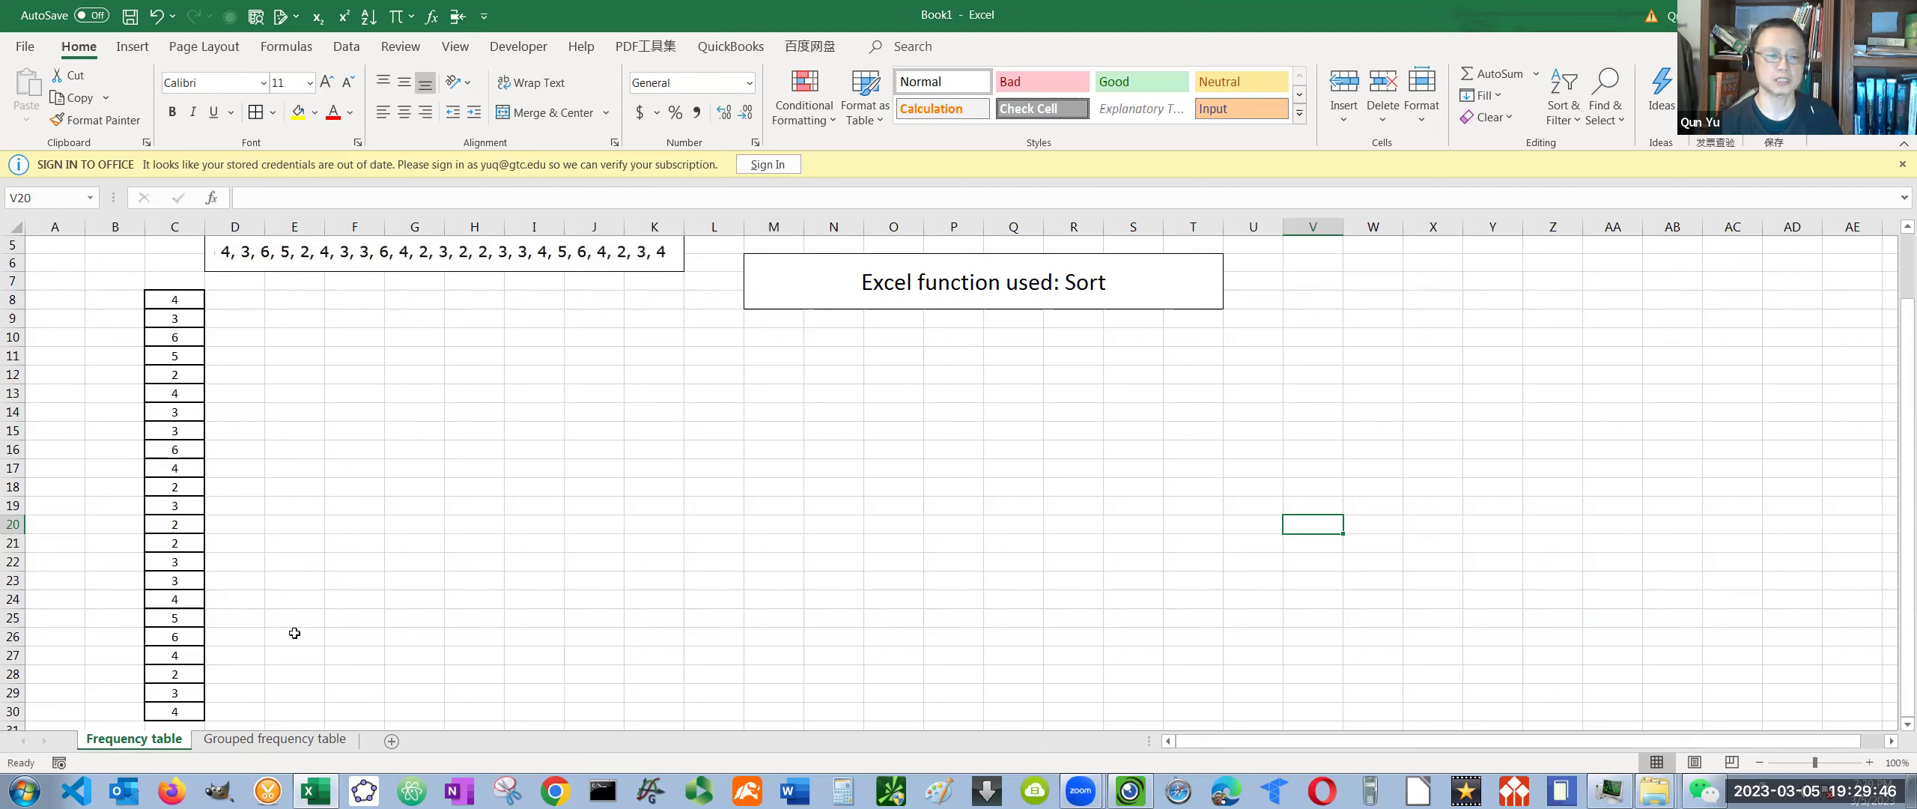
{"action": "left_click", "coordinate": [166, 697]}
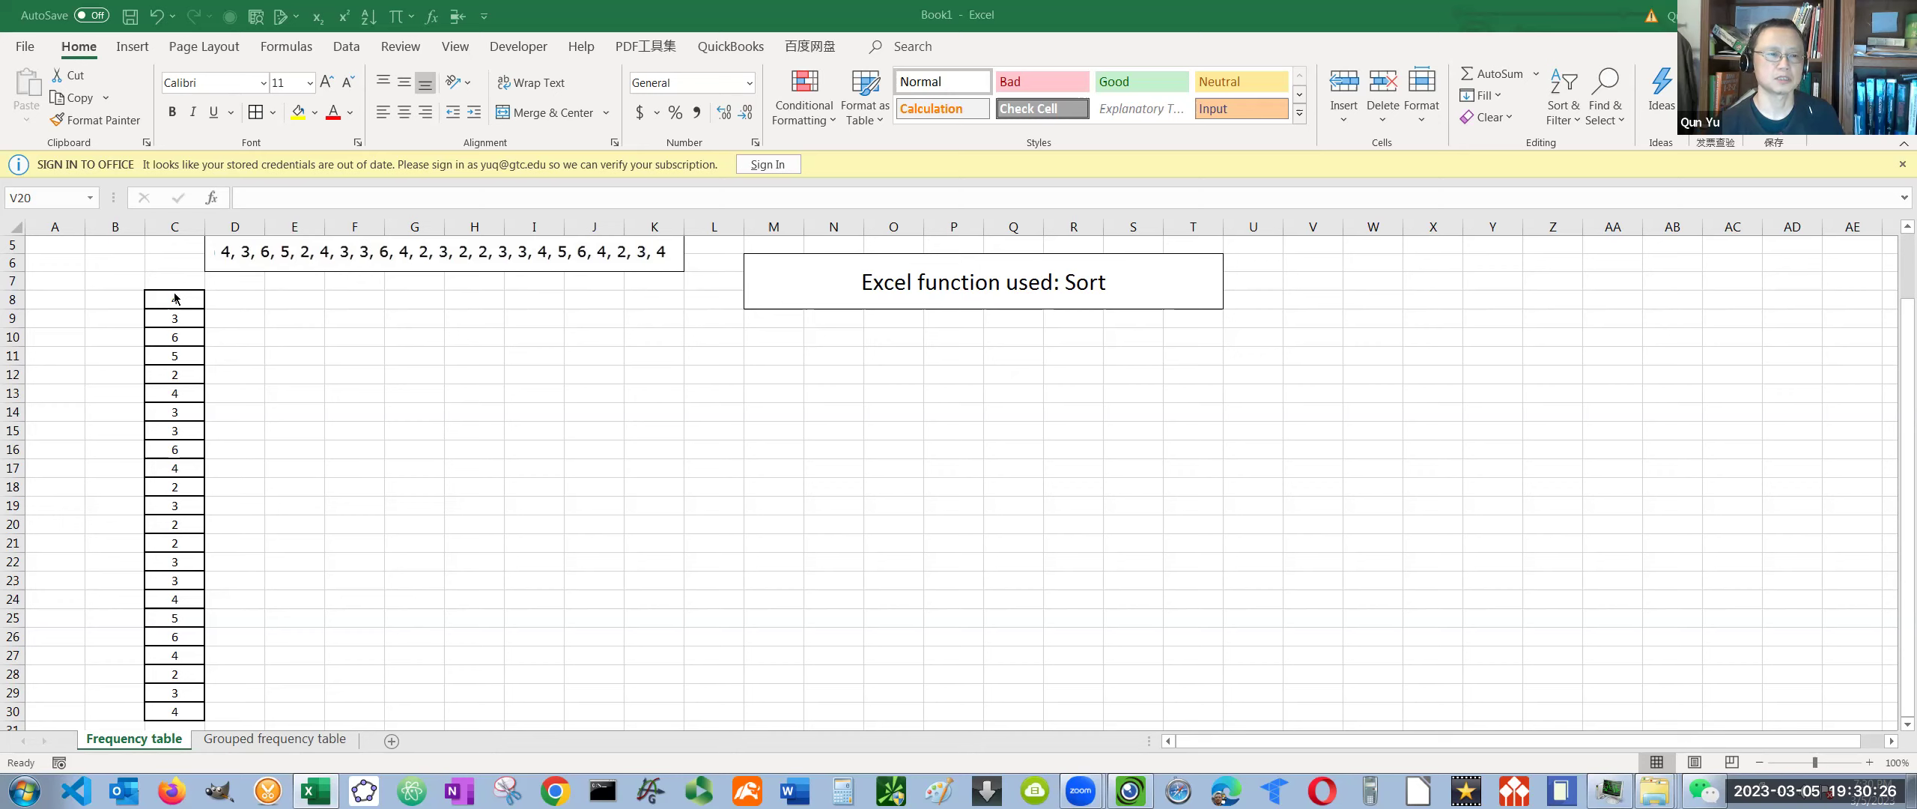
{"action": "left_click_drag", "start_coordinate": [175, 299], "coordinate": [164, 613]}
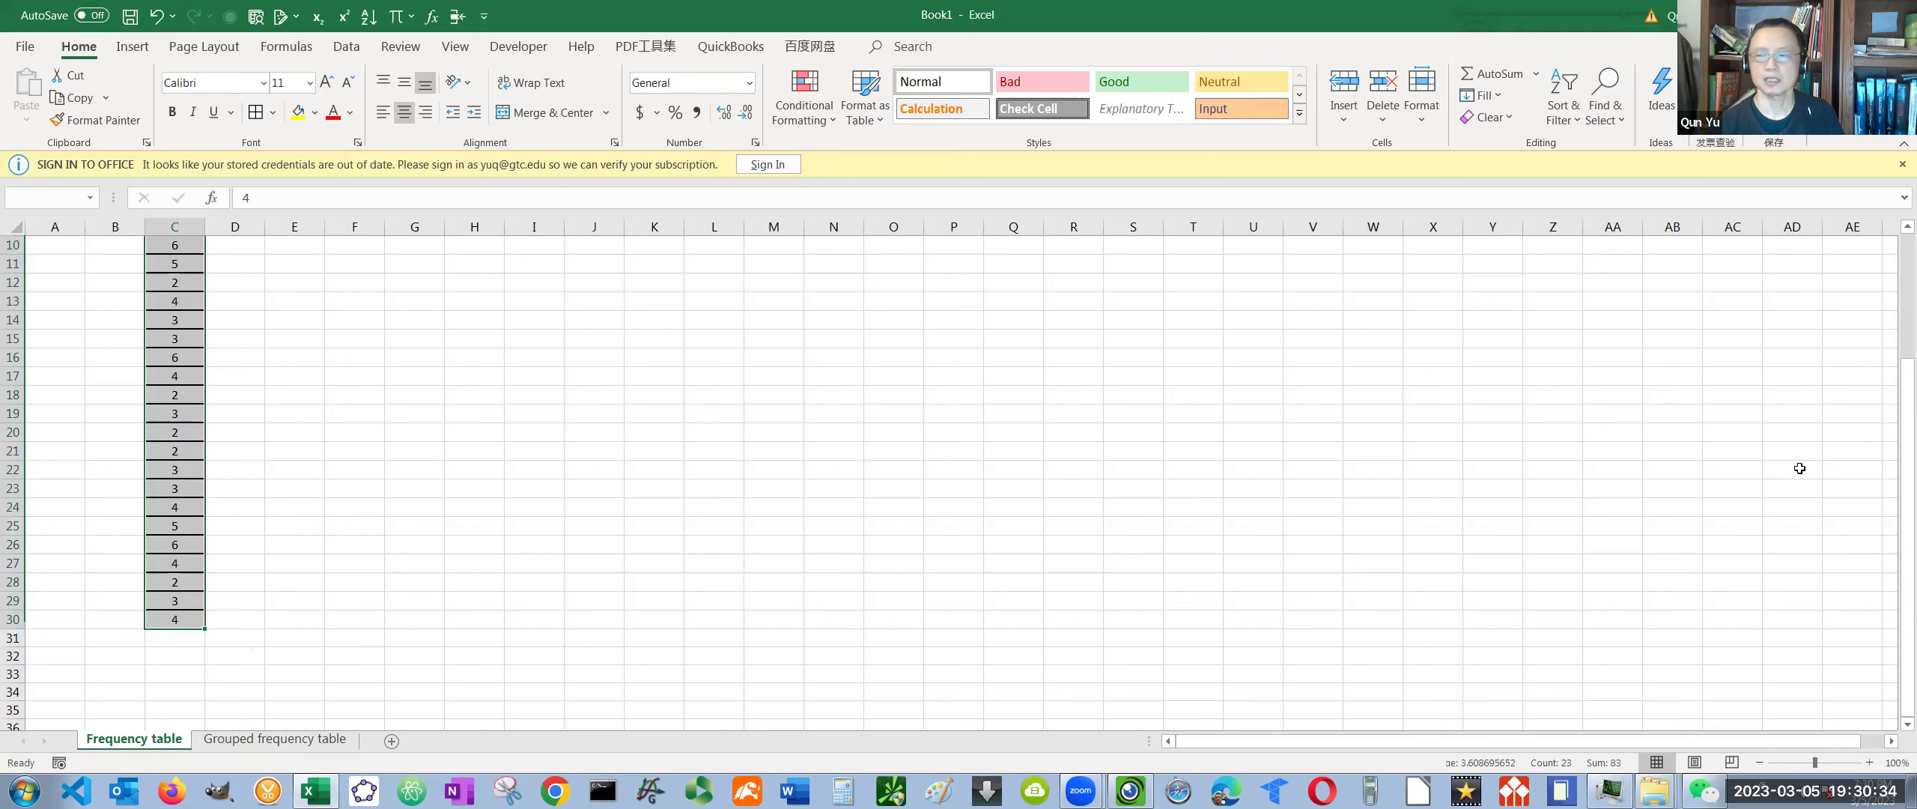
{"action": "left_click_drag", "start_coordinate": [1895, 383], "coordinate": [1895, 329]}
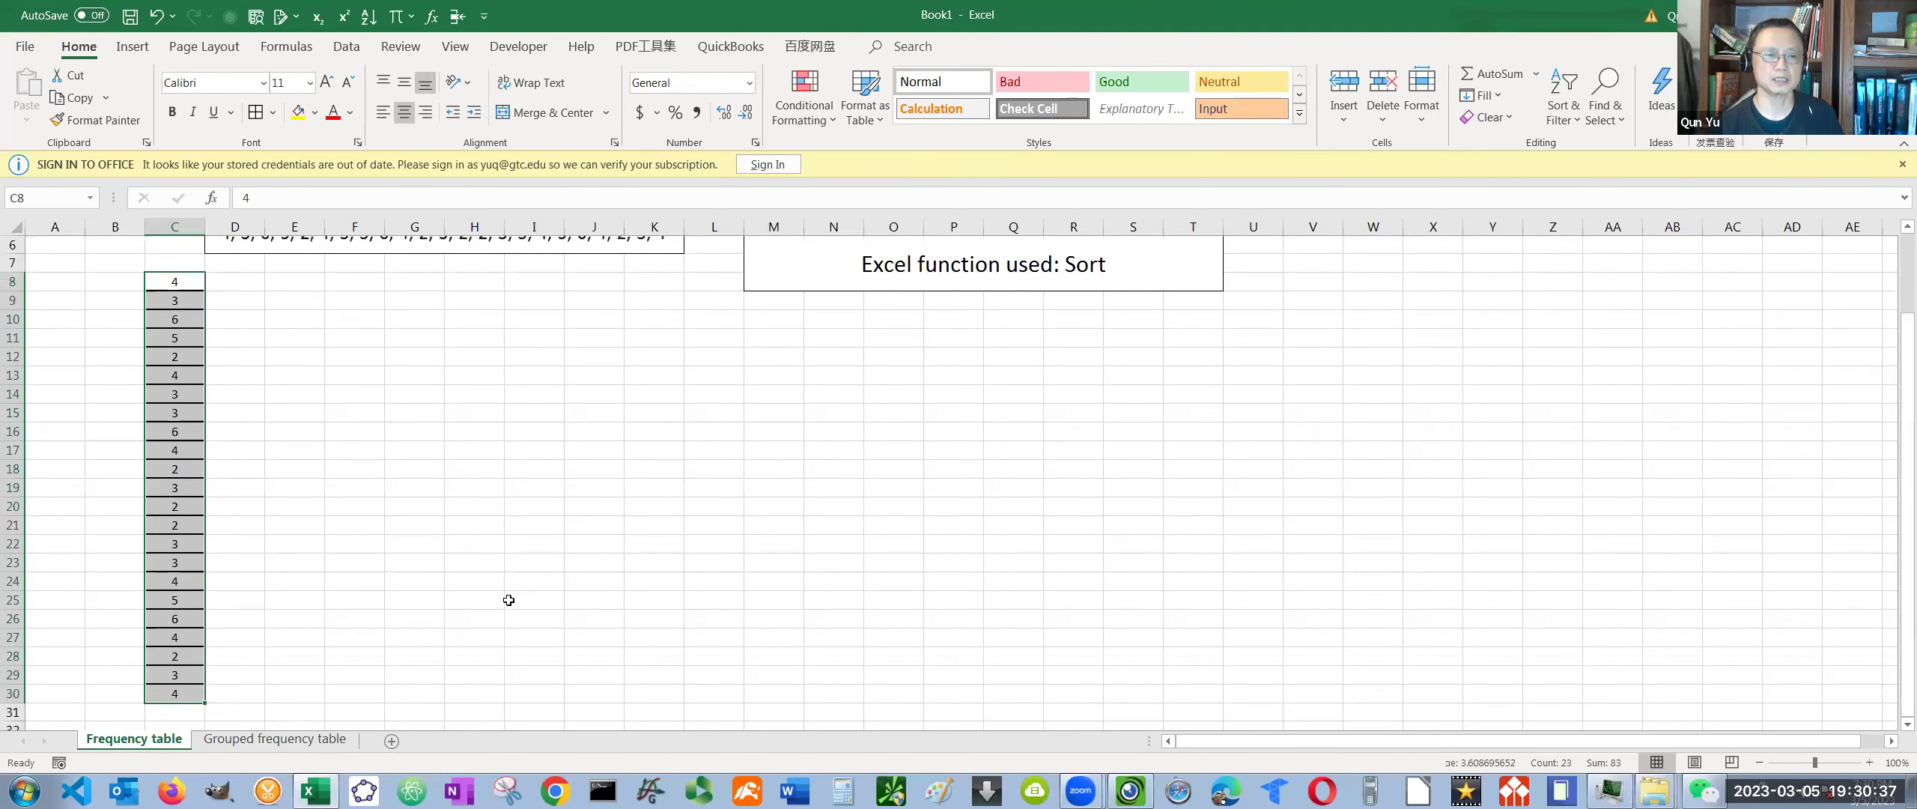
{"action": "right_click", "coordinate": [180, 490]}
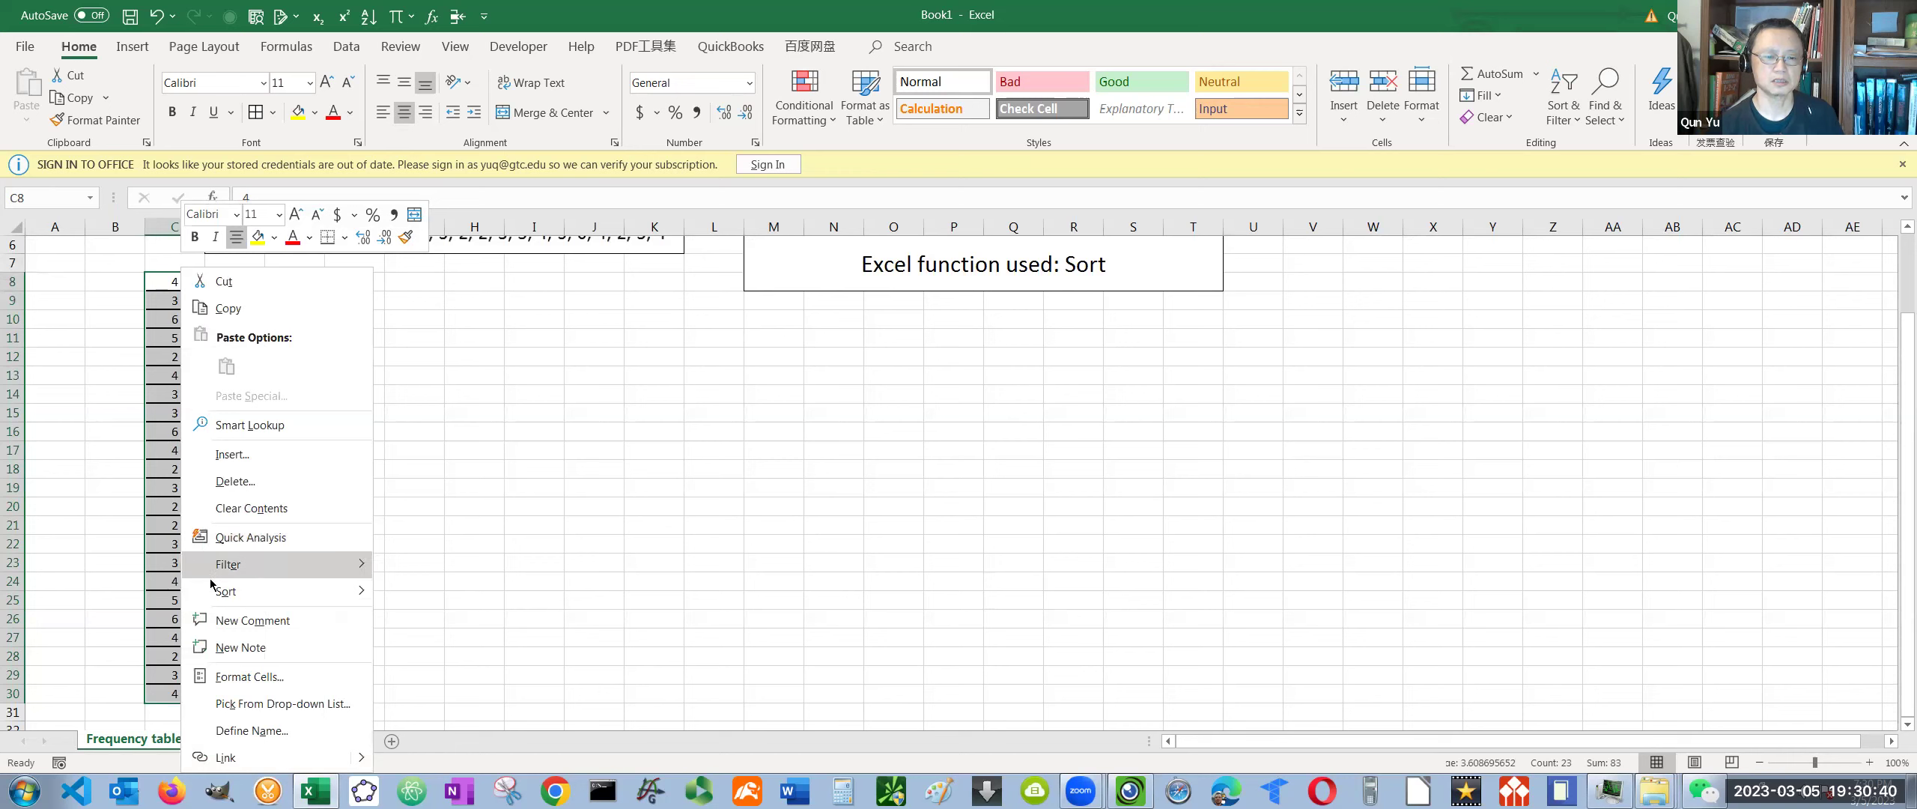
{"action": "mouse_move", "coordinate": [226, 592]}
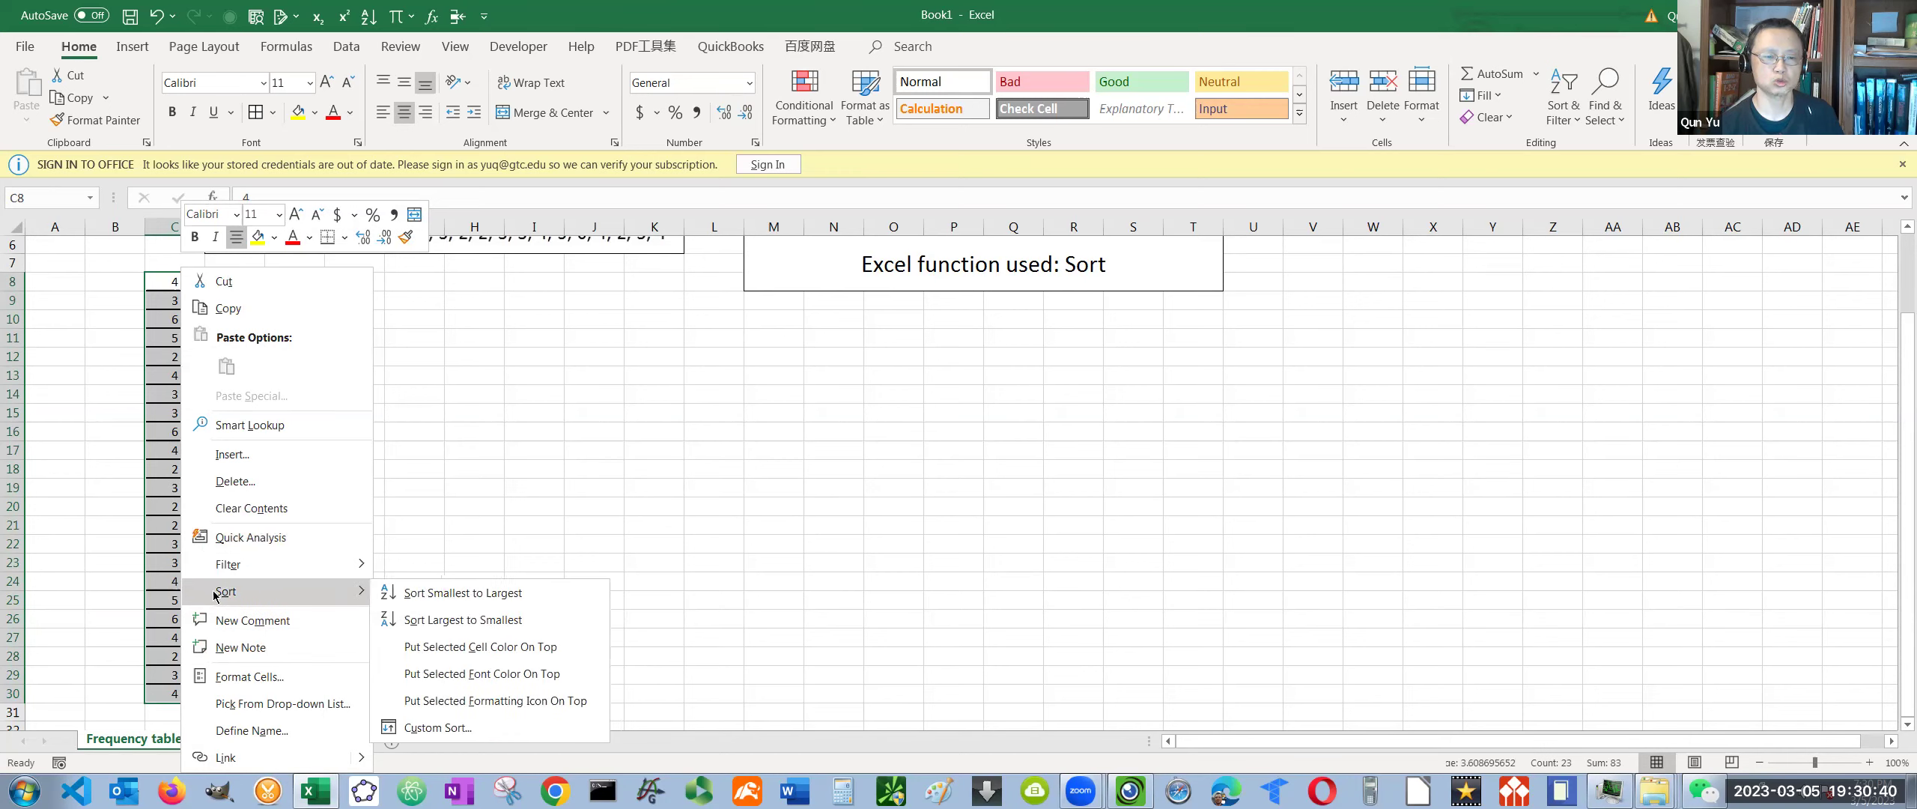
{"action": "left_click", "coordinate": [424, 597]}
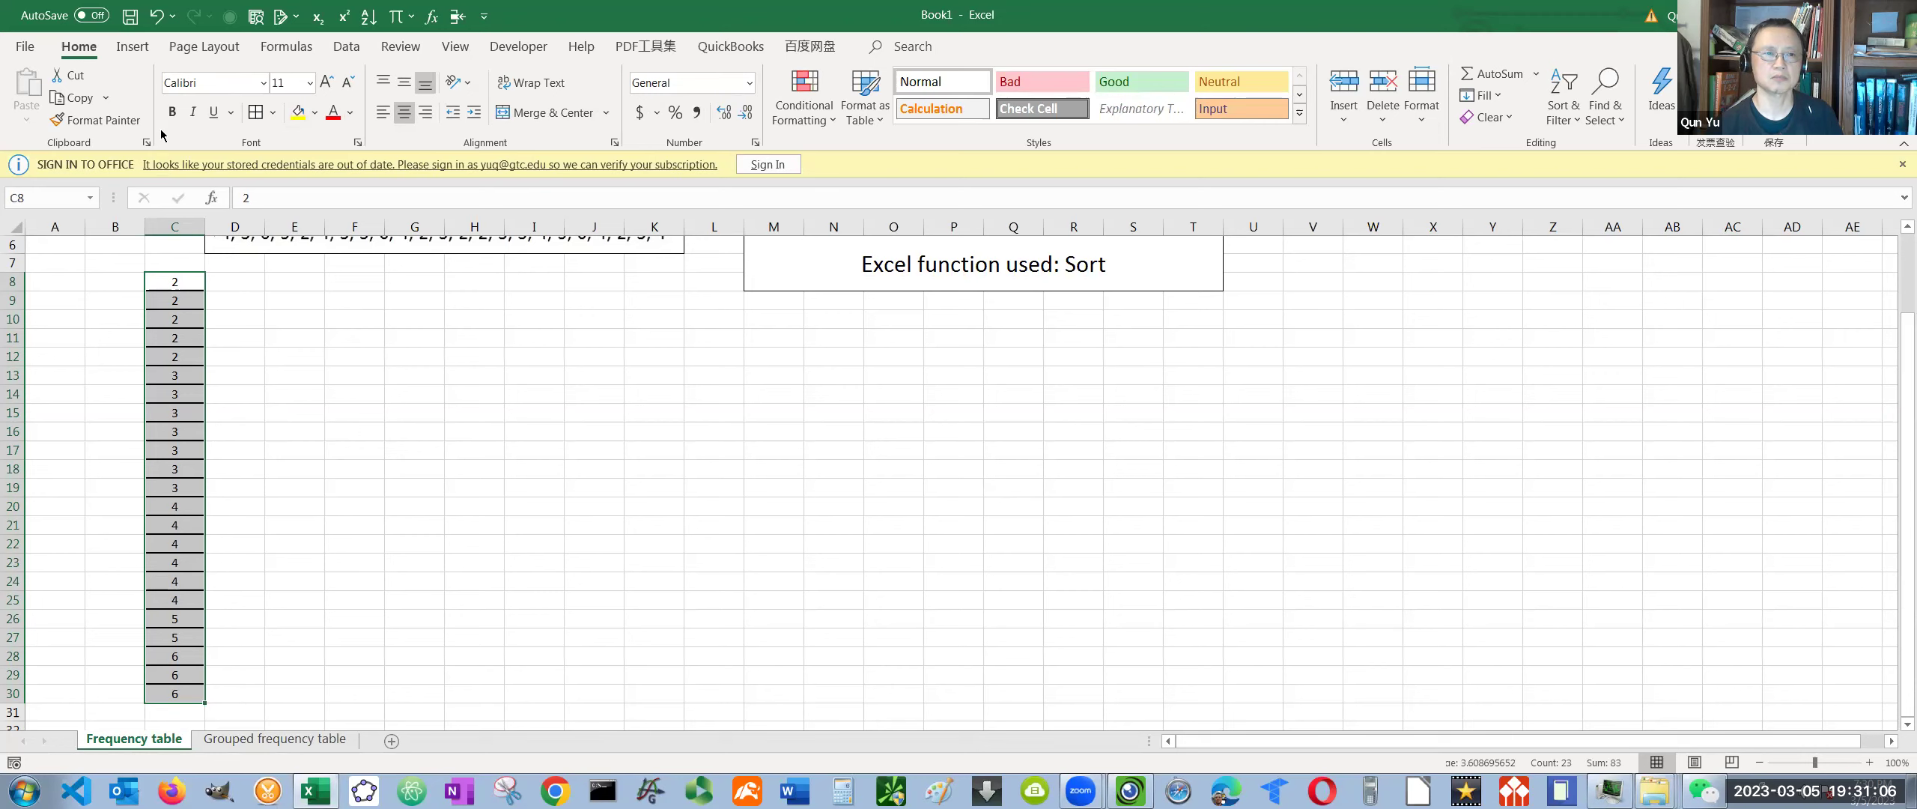
Undo the earlier sort and re-sort C8:C30 smallest to largest from the Data tab
{"action": "left_click", "coordinate": [163, 25]}
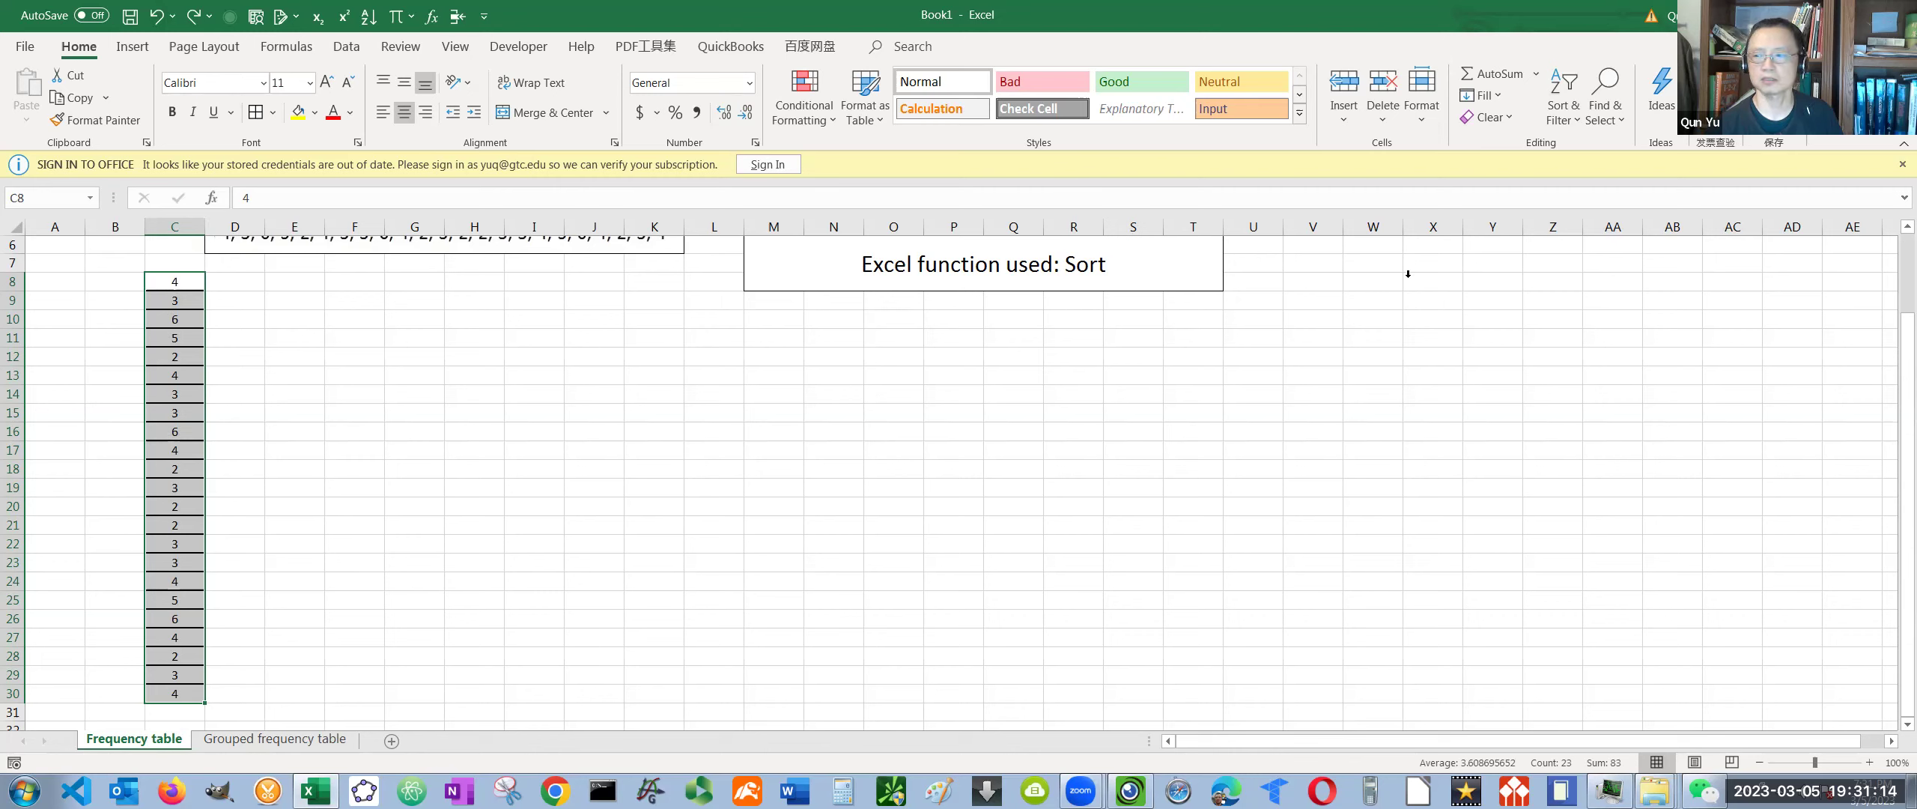
{"action": "left_click_drag", "start_coordinate": [1895, 343], "coordinate": [1895, 474]}
{"action": "left_click_drag", "start_coordinate": [1895, 349], "coordinate": [1895, 338]}
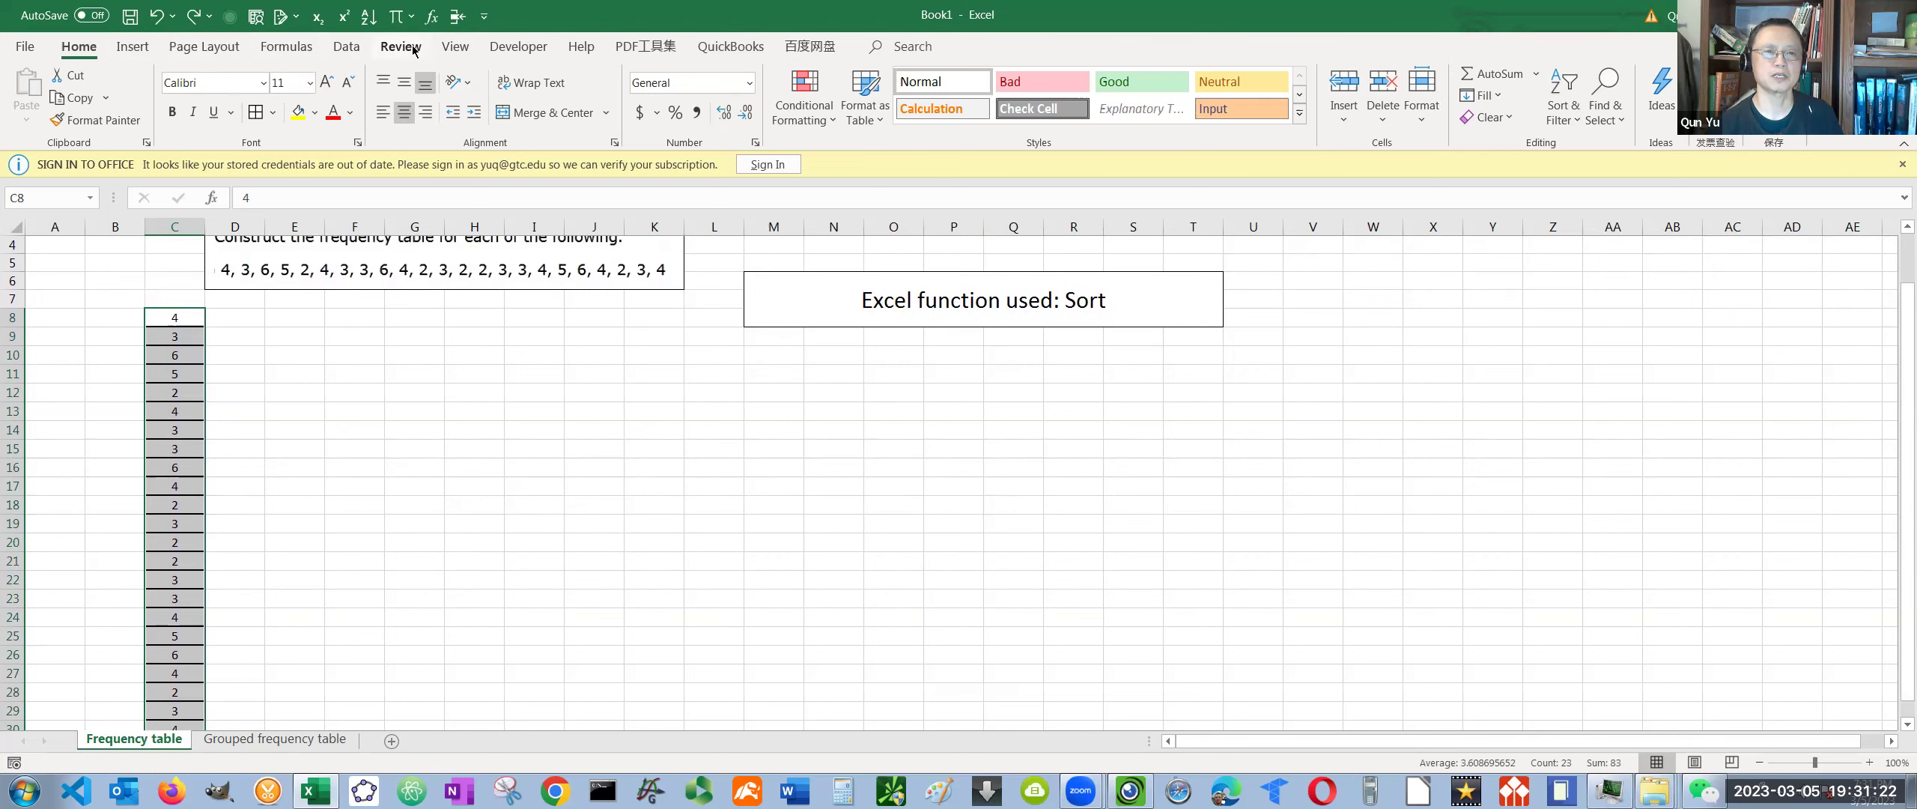
{"action": "left_click", "coordinate": [346, 48]}
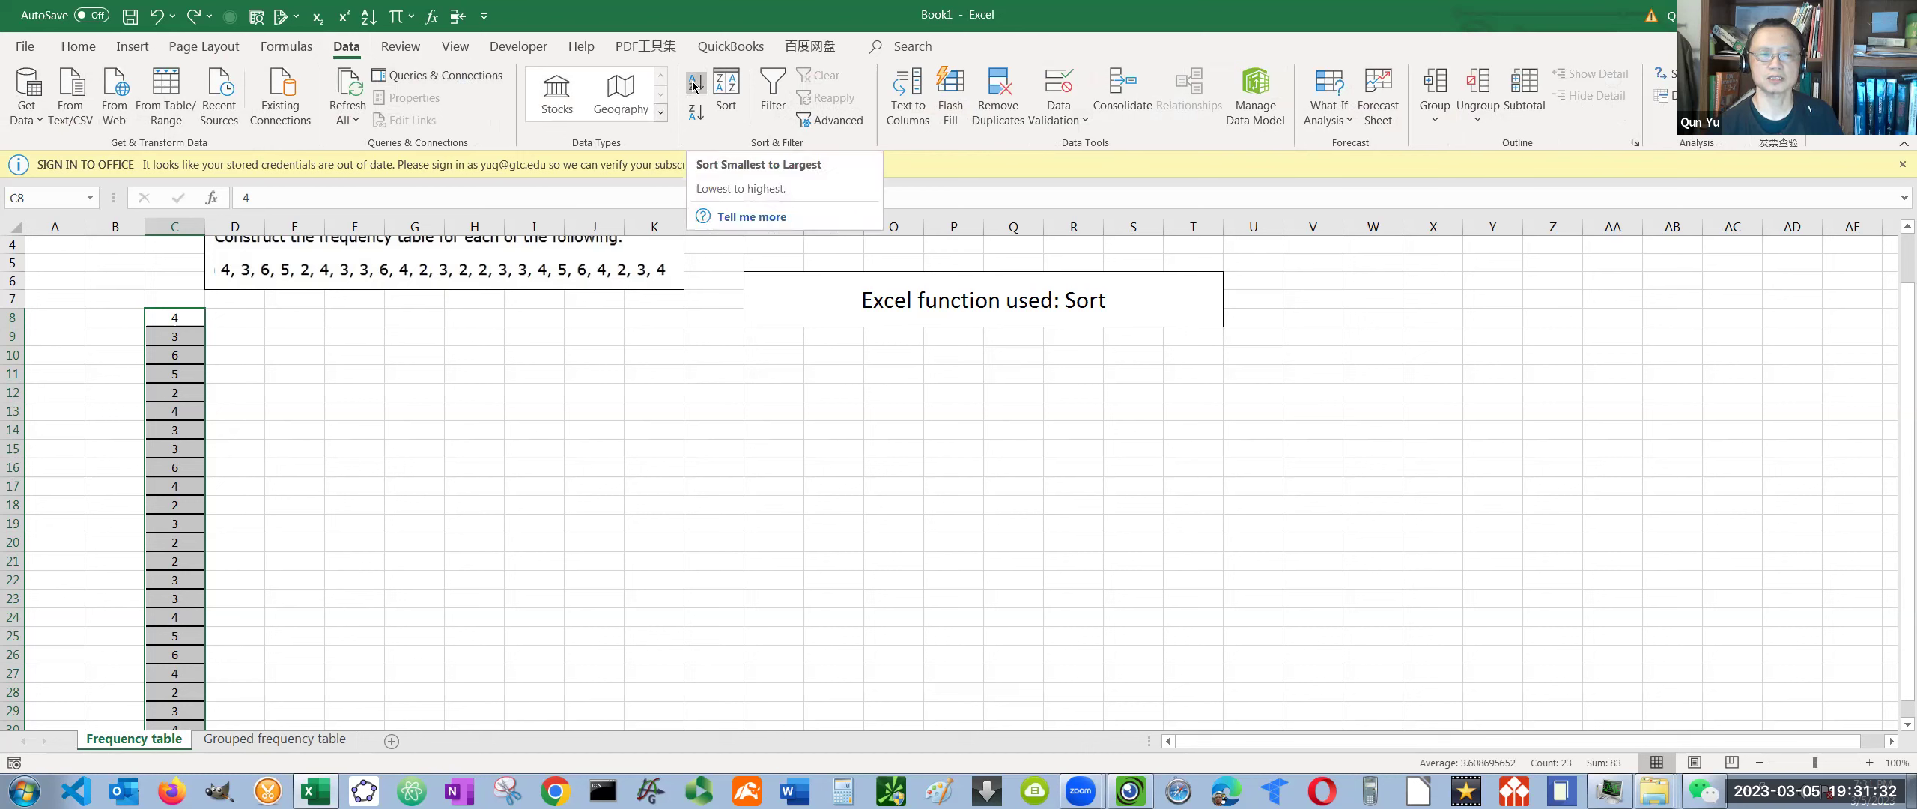
{"action": "left_click", "coordinate": [695, 85]}
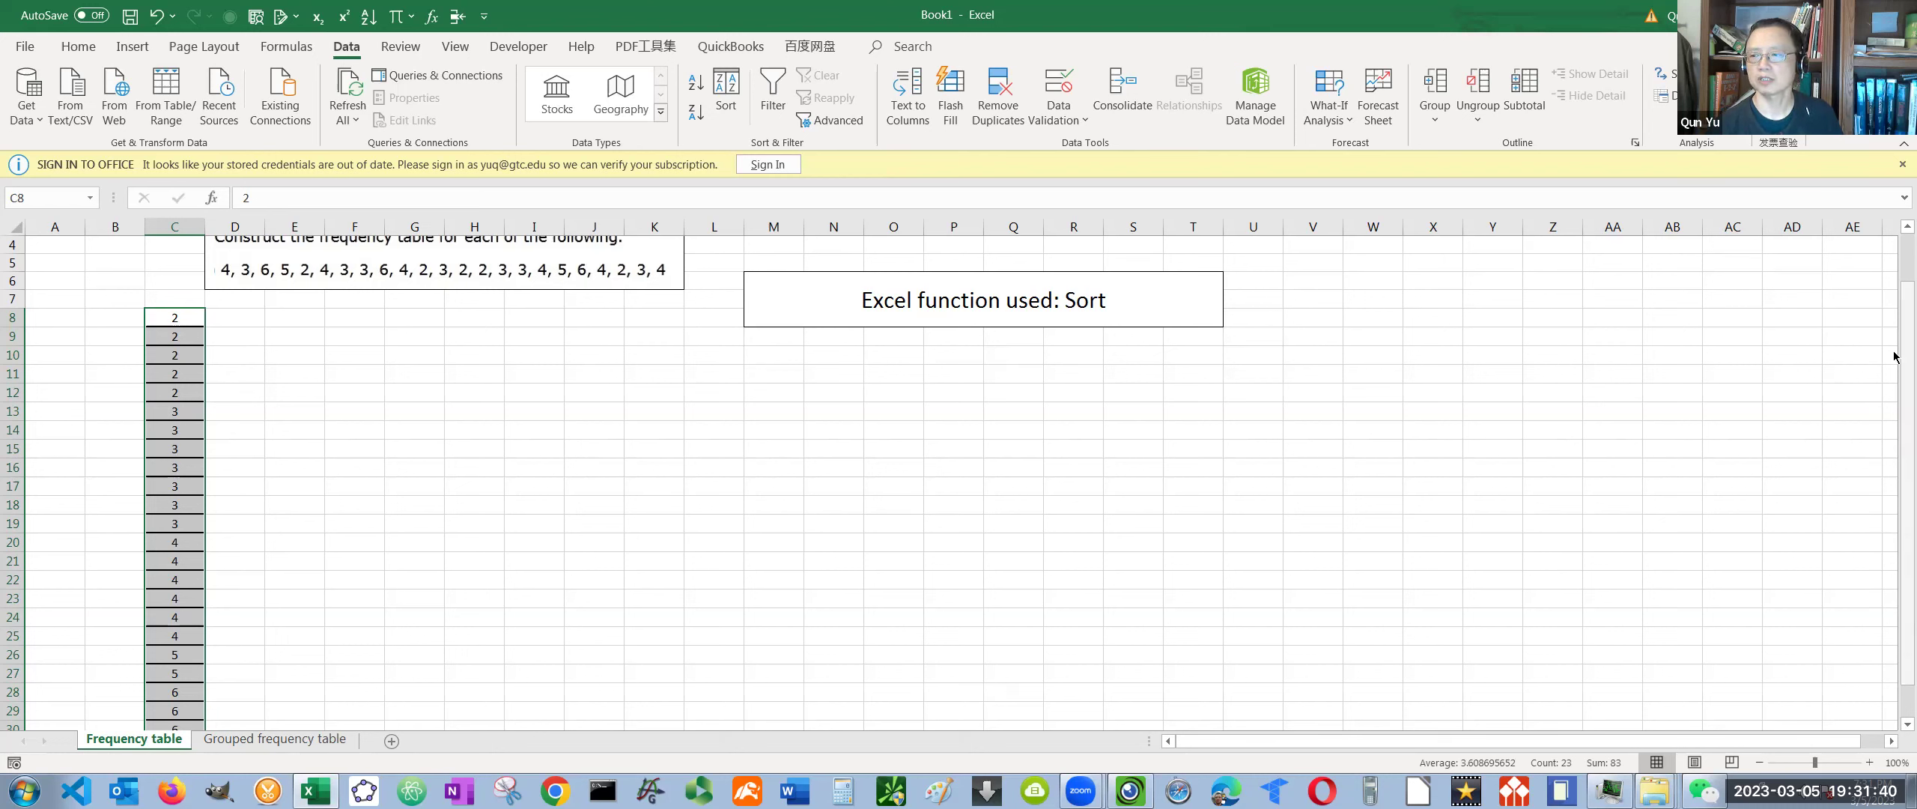
Check the sorted runs of 2s, 3s and 4s in column C
{"action": "scroll", "coordinate": [1894, 361], "scroll_direction": "down", "scroll_amount": 1}
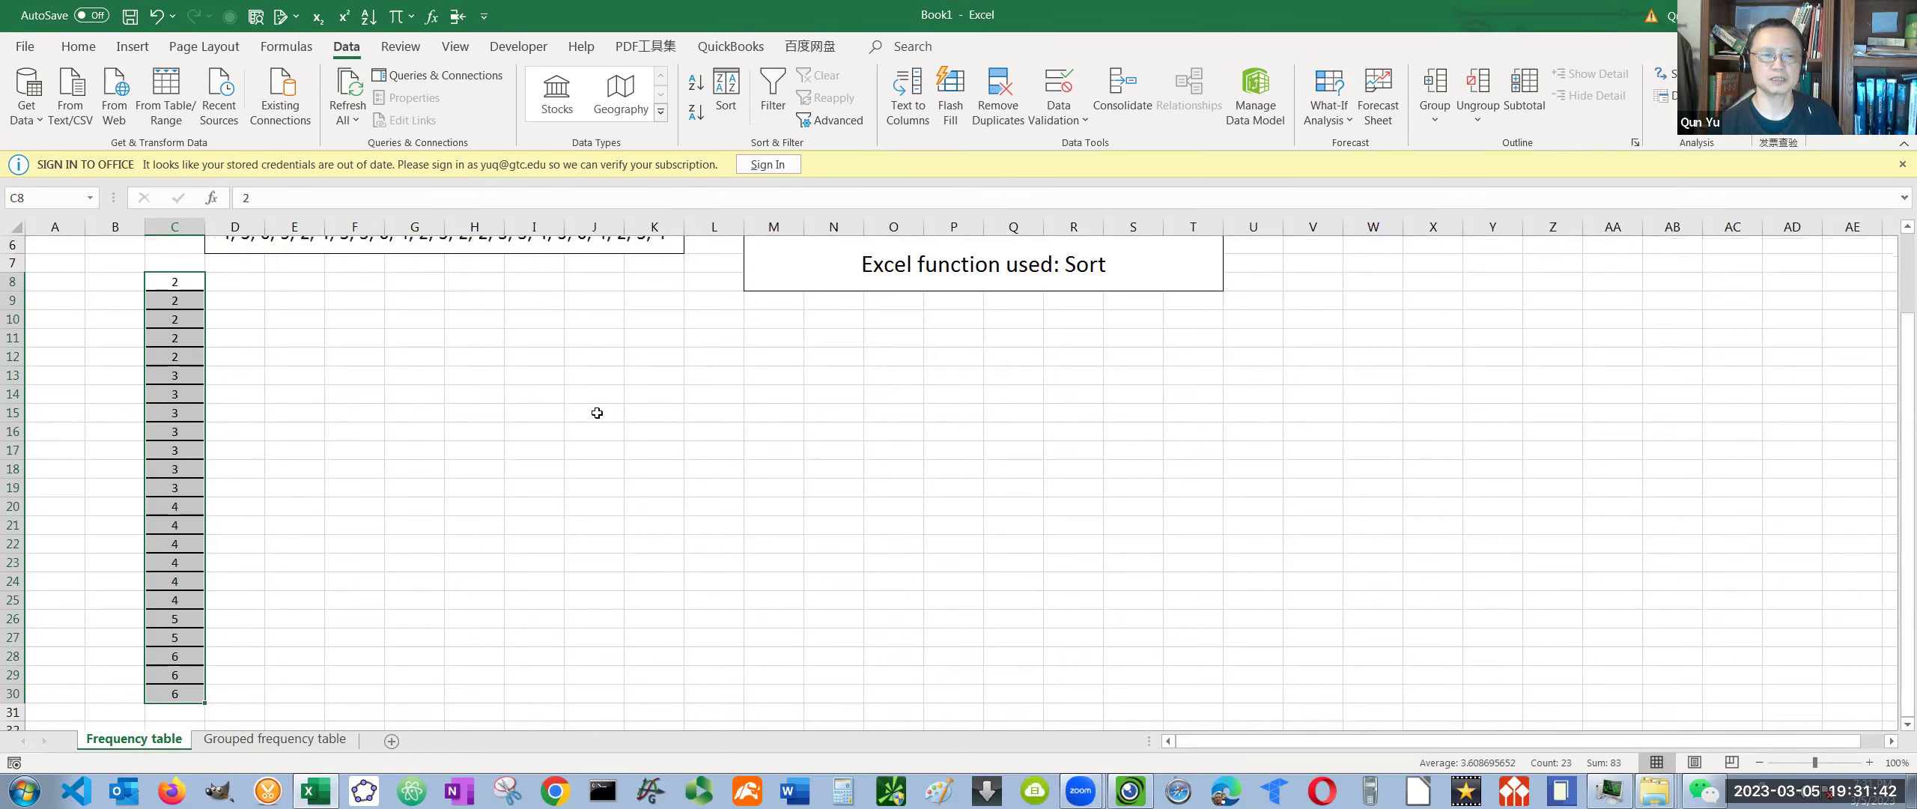
{"action": "left_click", "coordinate": [467, 412]}
{"action": "left_click", "coordinate": [176, 296]}
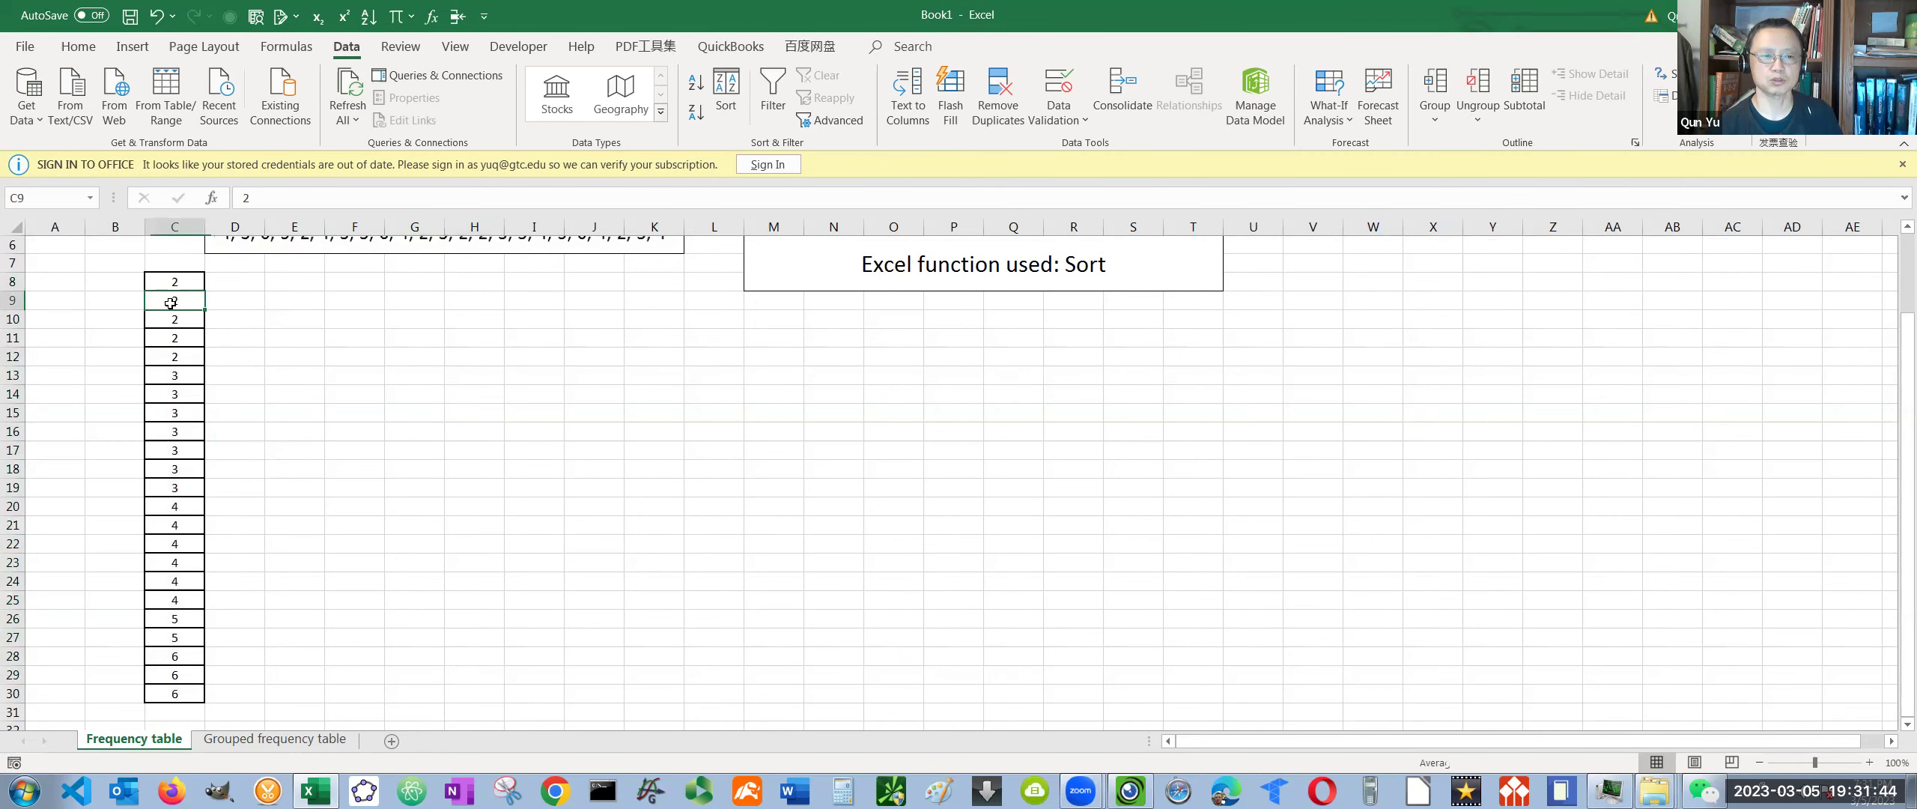
{"action": "left_click", "coordinate": [175, 386]}
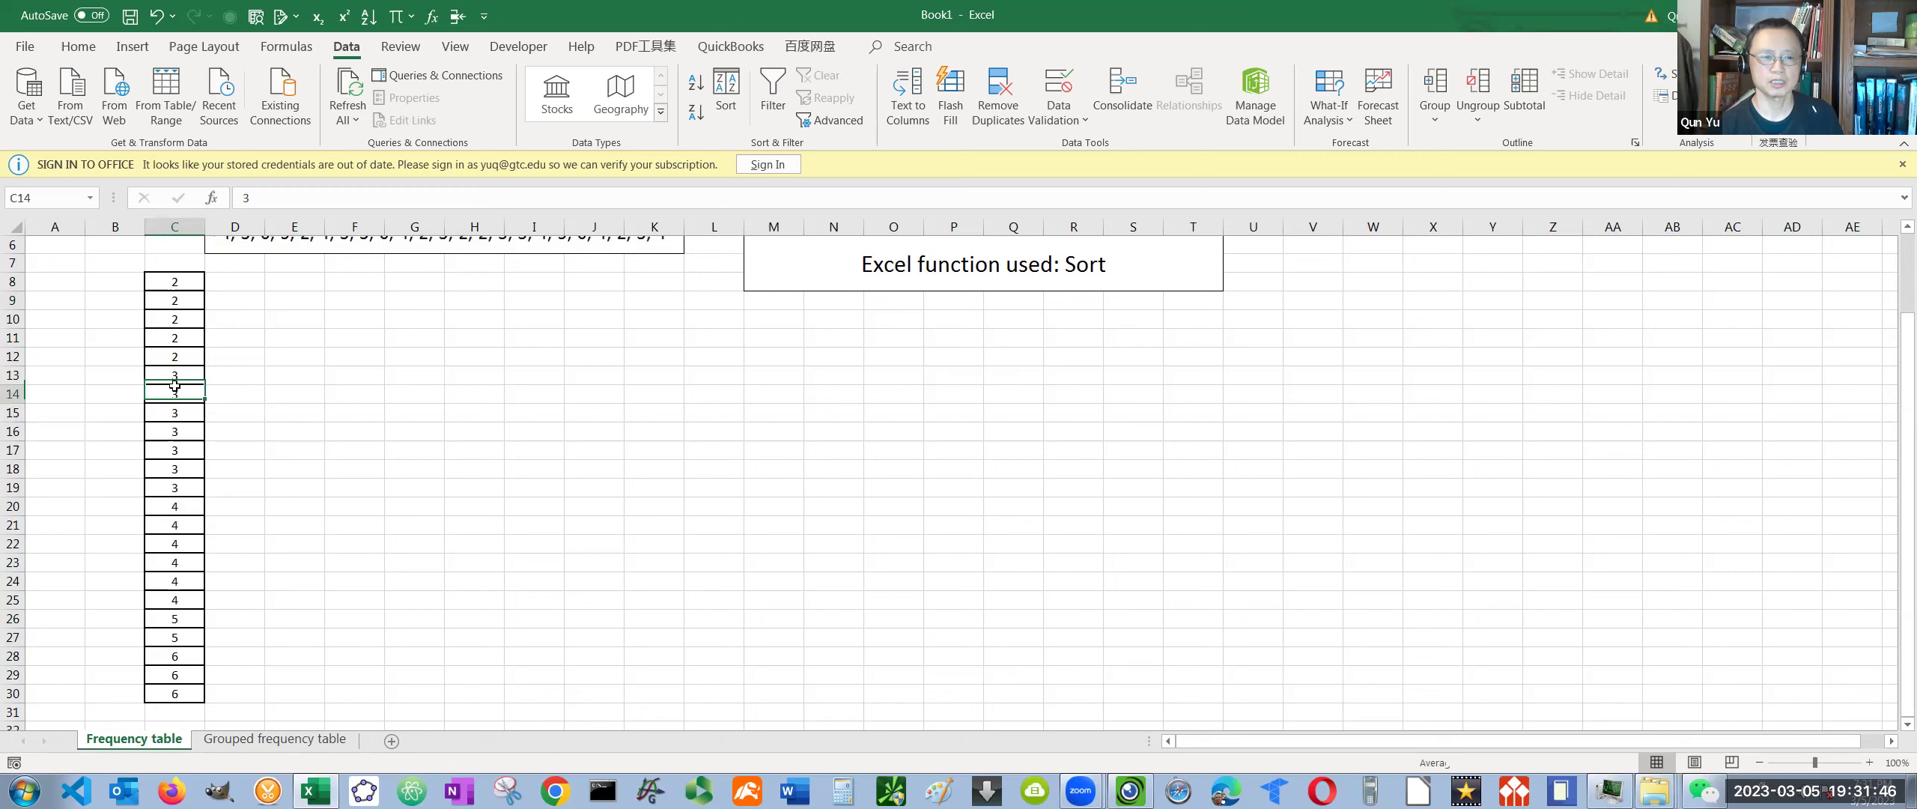
{"action": "left_click", "coordinate": [175, 522]}
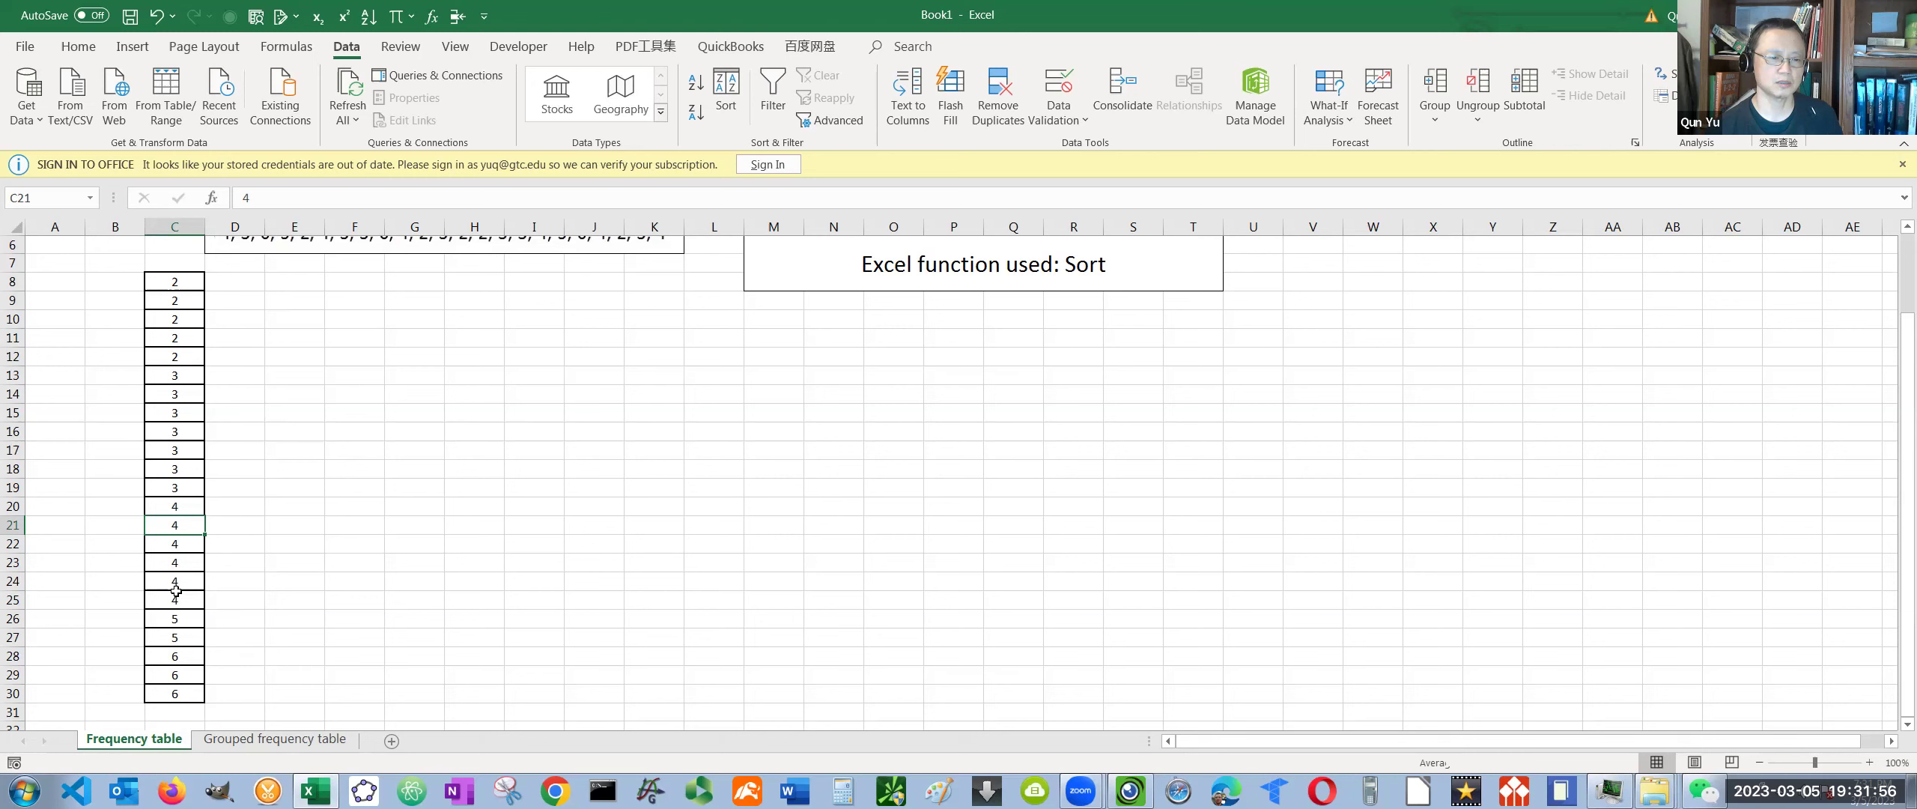
{"action": "scroll", "coordinate": [1832, 377], "scroll_direction": "up", "scroll_amount": 2}
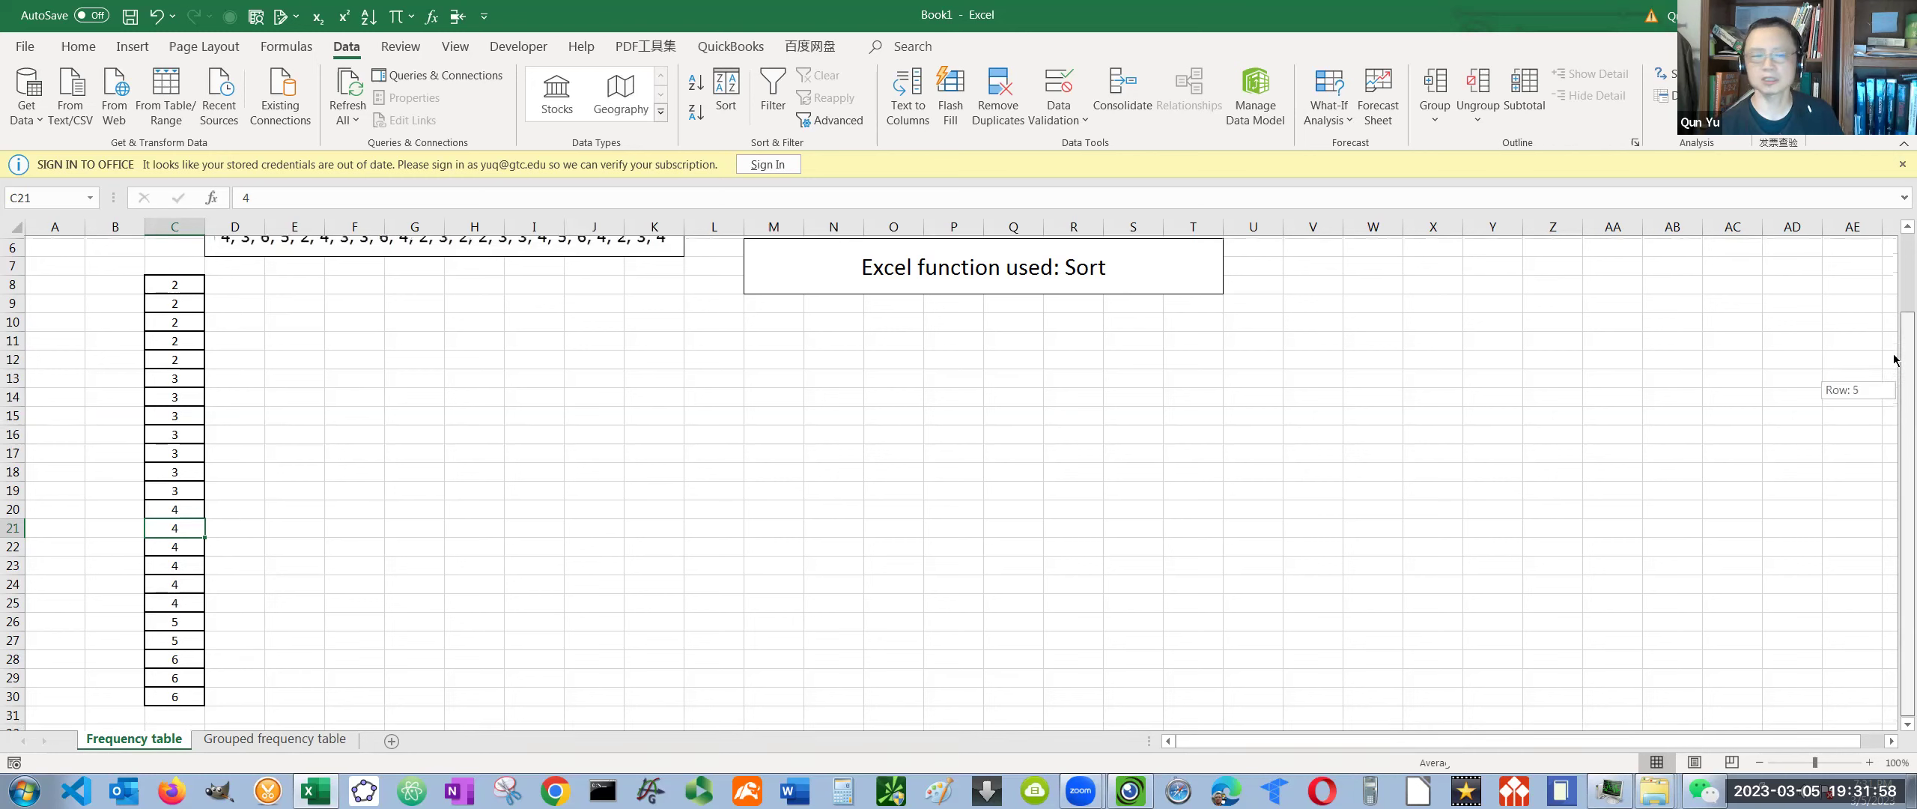
{"action": "scroll", "coordinate": [1342, 391], "scroll_direction": "down", "scroll_amount": 1}
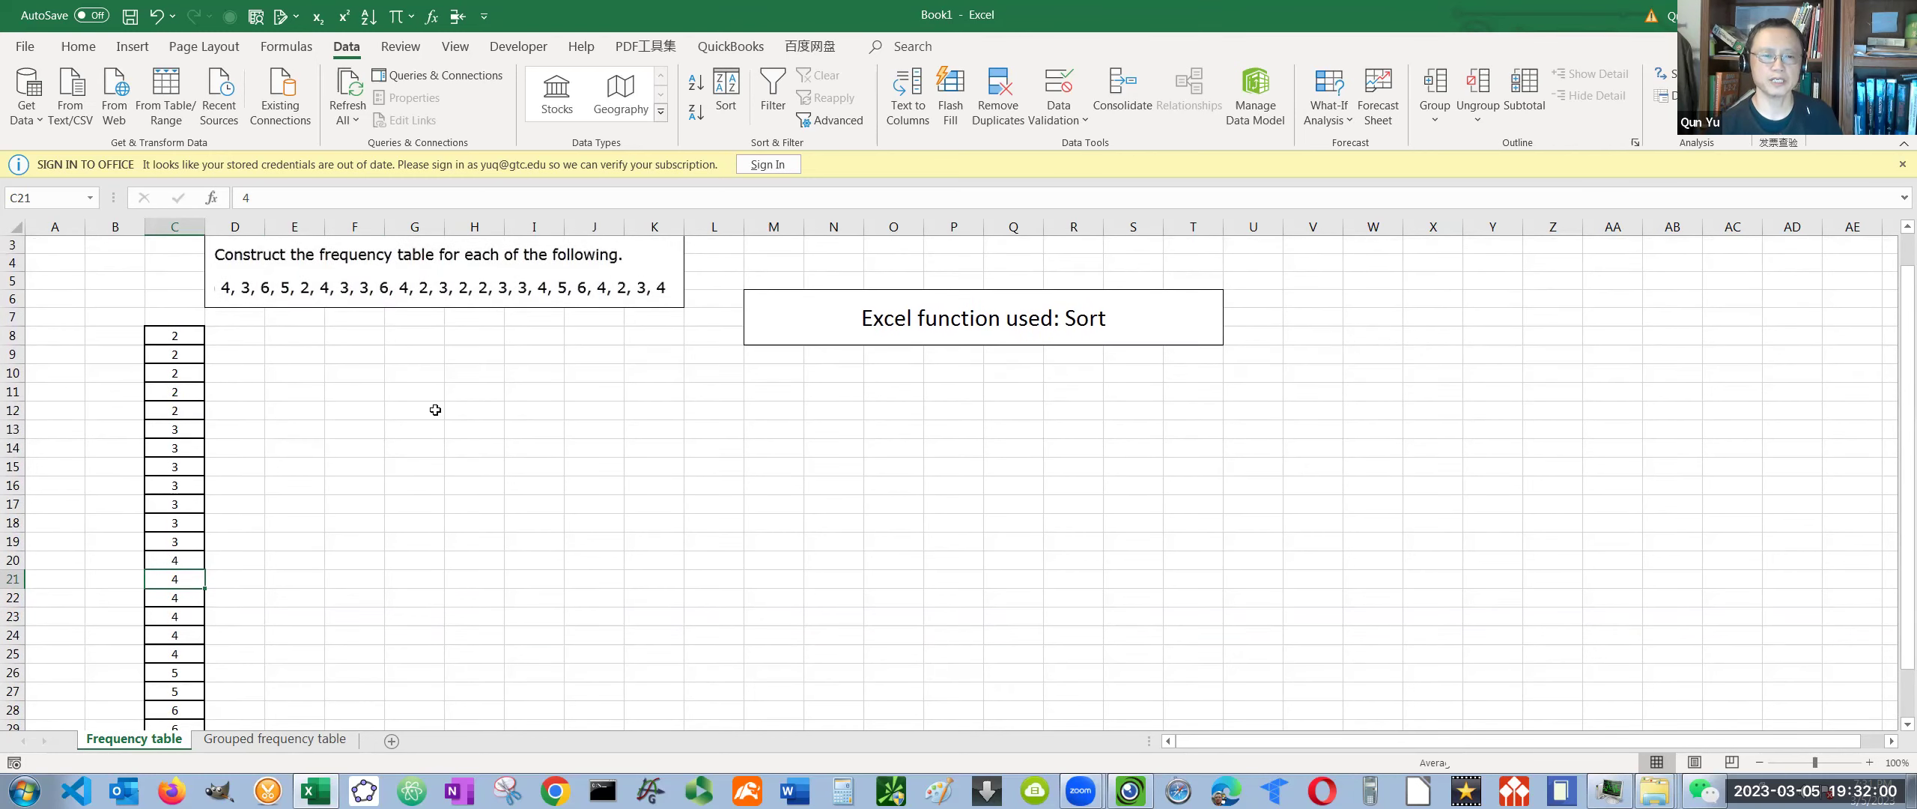
Apply All Borders to the range F11:G16
{"action": "left_click_drag", "start_coordinate": [341, 391], "coordinate": [349, 475]}
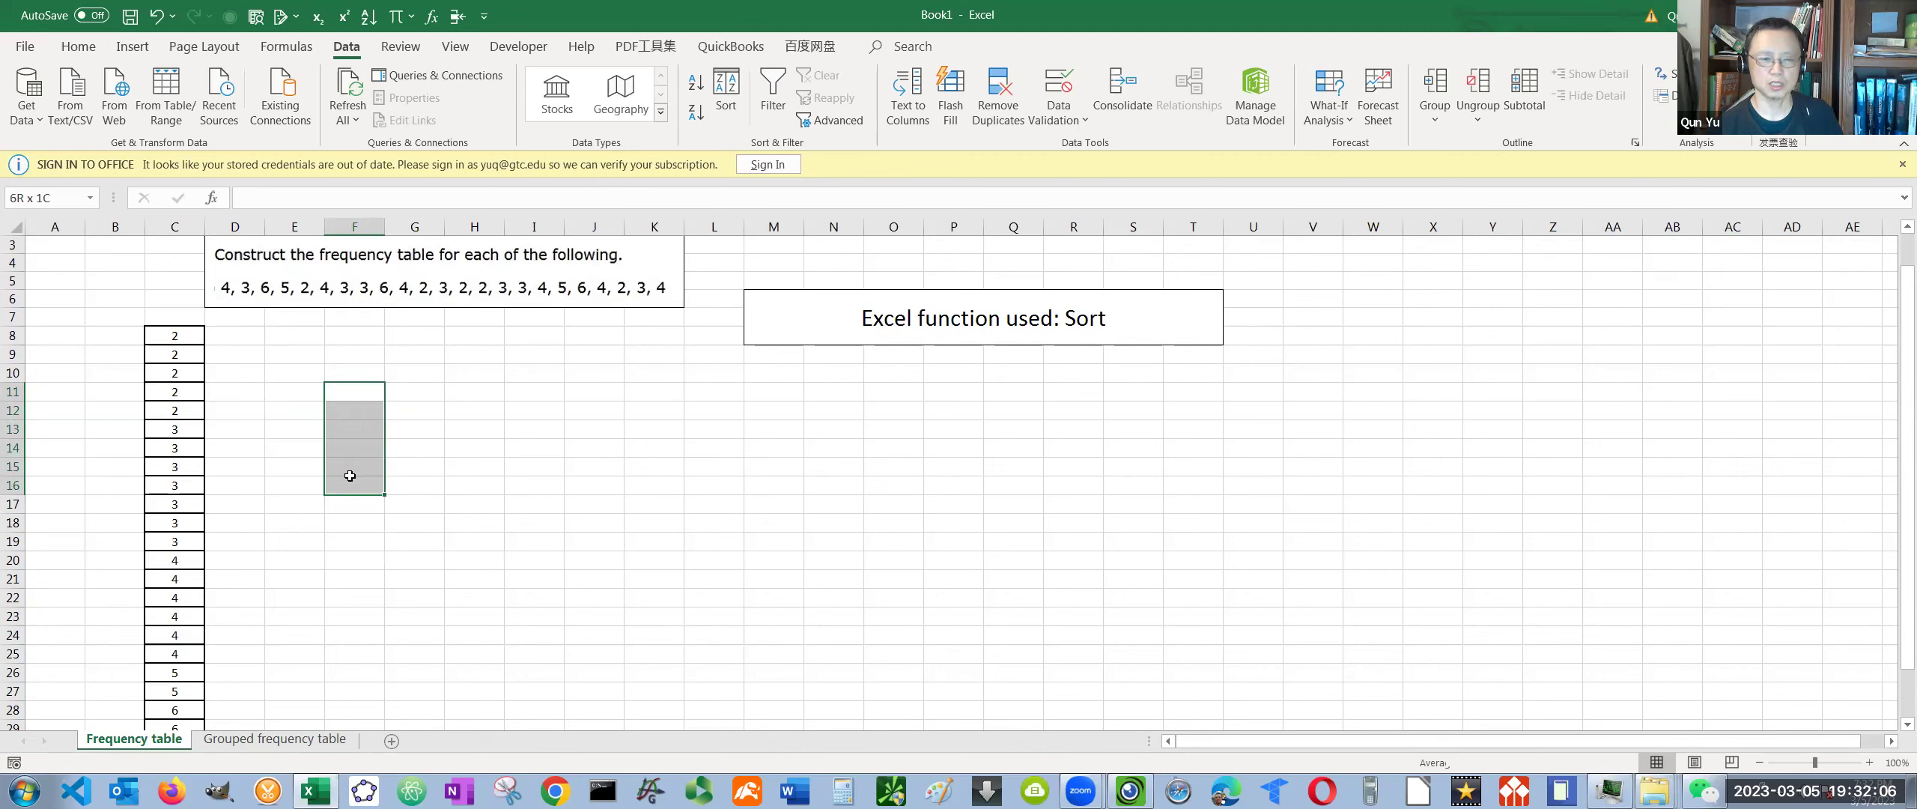
{"action": "left_click_drag", "start_coordinate": [356, 477], "coordinate": [387, 479]}
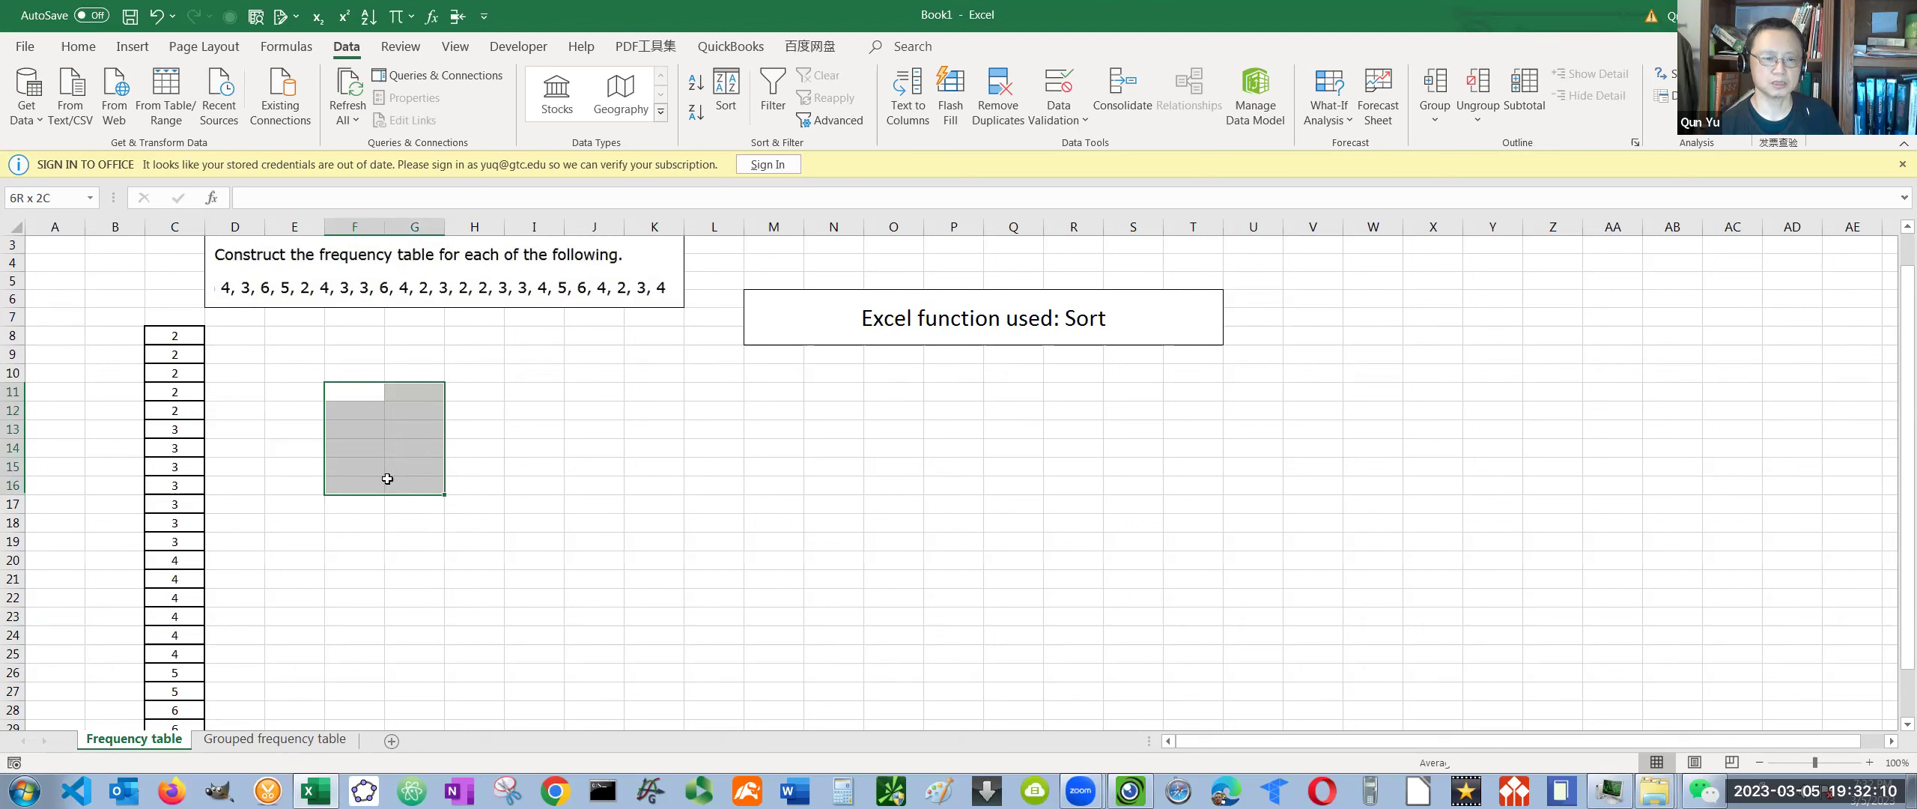
{"action": "left_click_drag", "start_coordinate": [387, 479], "coordinate": [388, 472]}
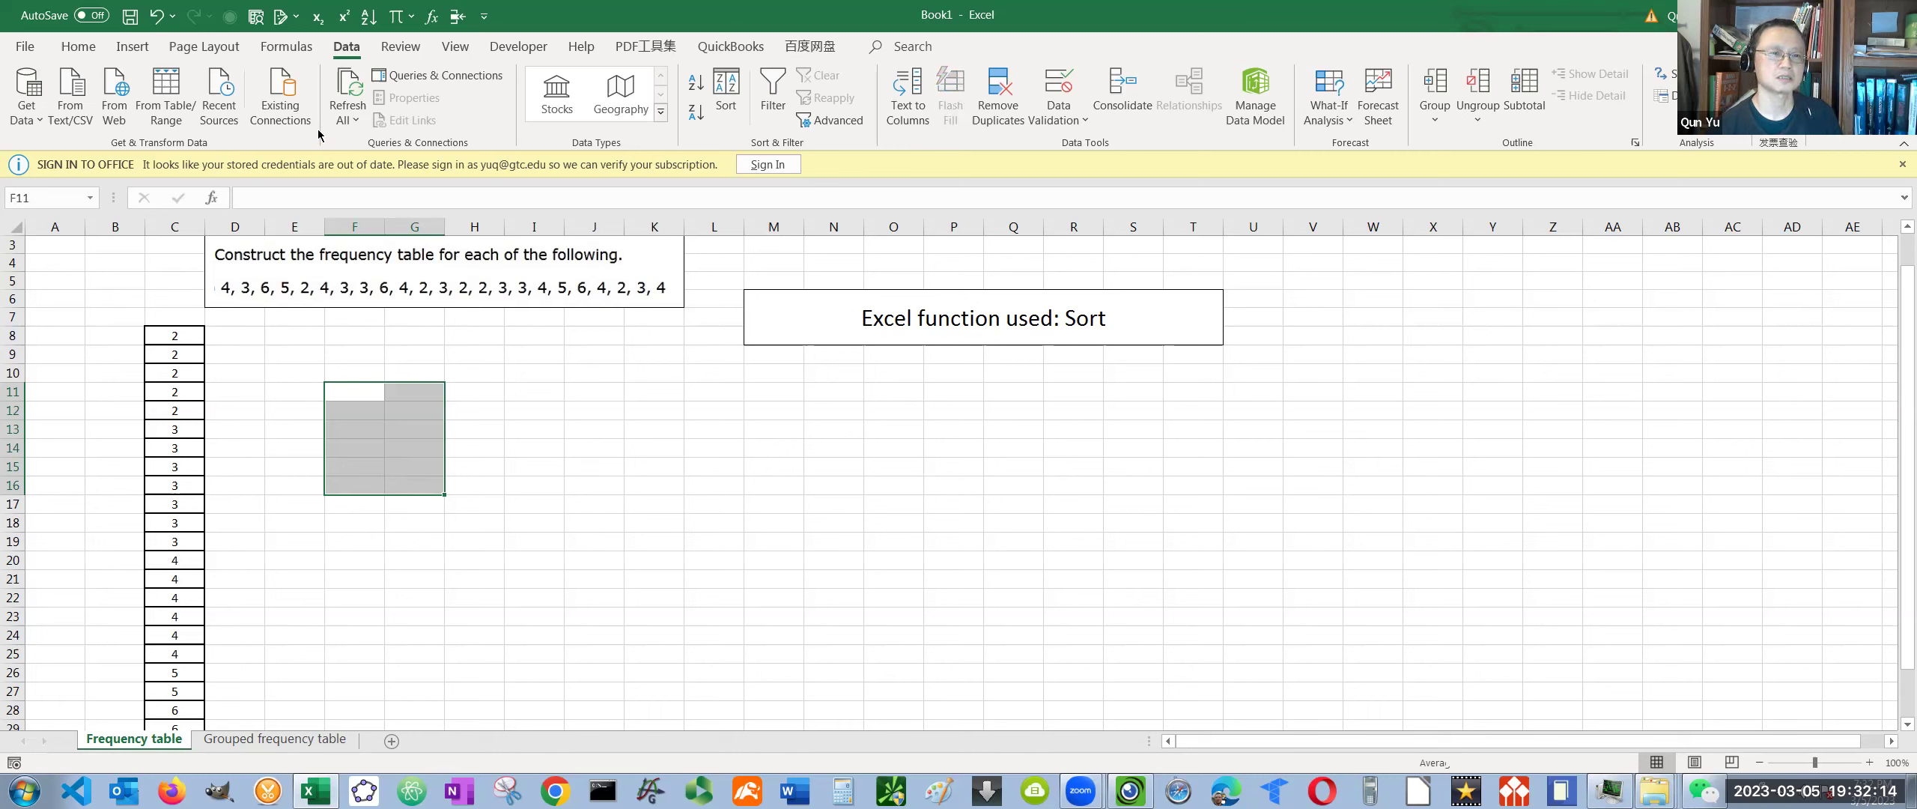
{"action": "left_click", "coordinate": [77, 44]}
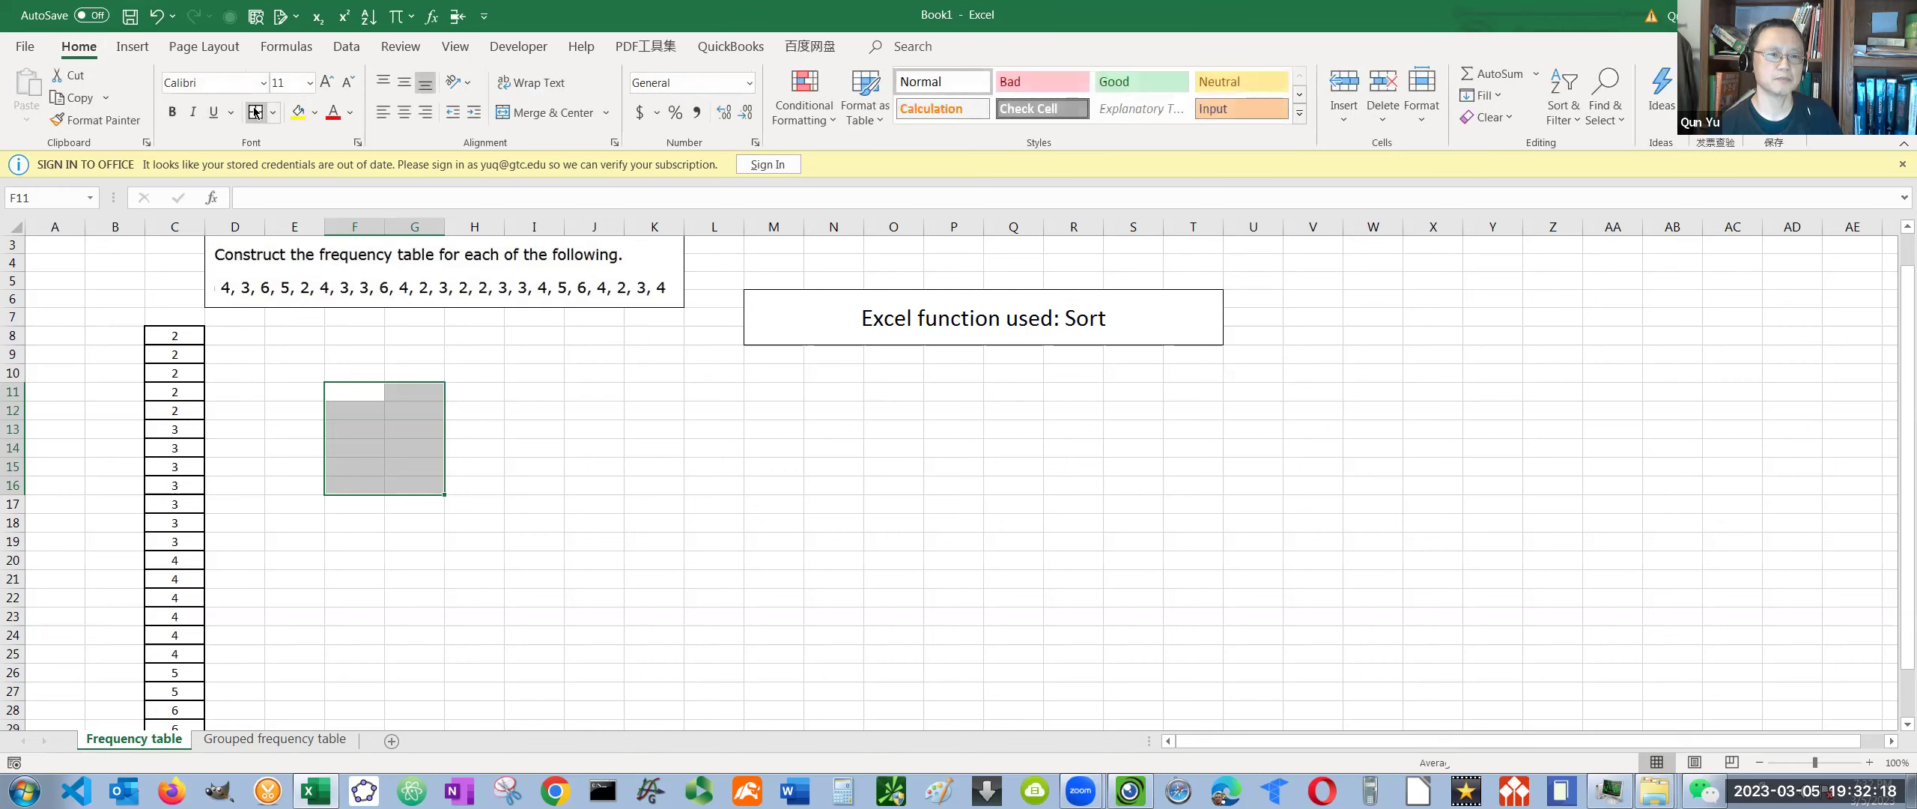
{"action": "left_click", "coordinate": [255, 112]}
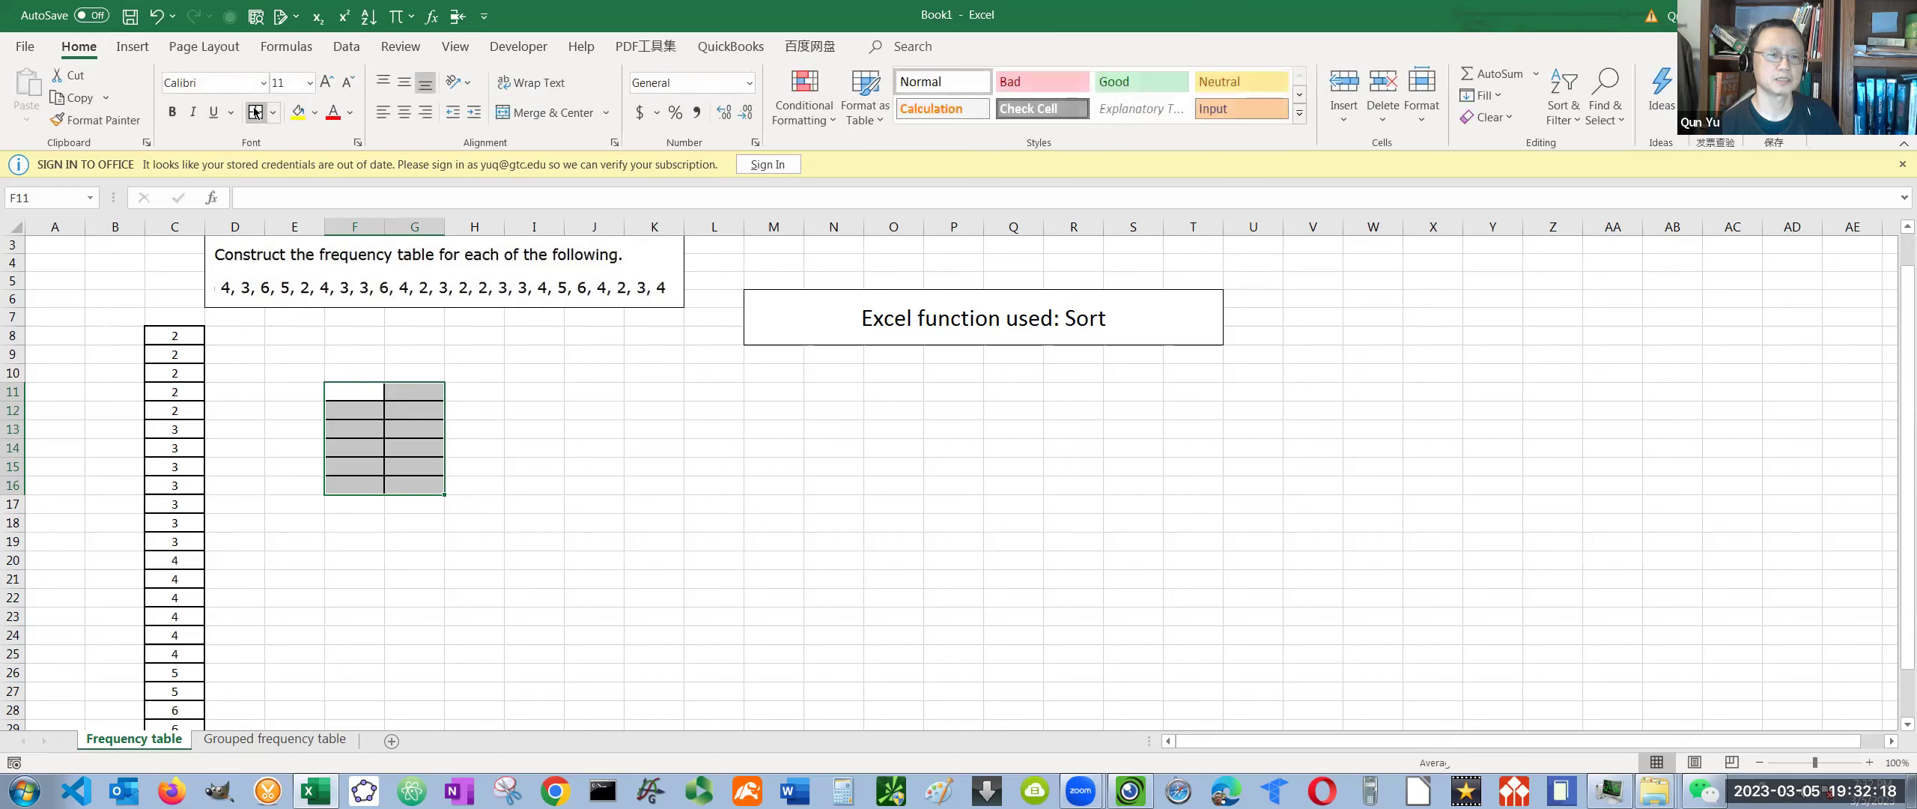
Enter the headers 'Value' in F11 and 'Frequency' in G11
{"action": "left_click", "coordinate": [358, 388]}
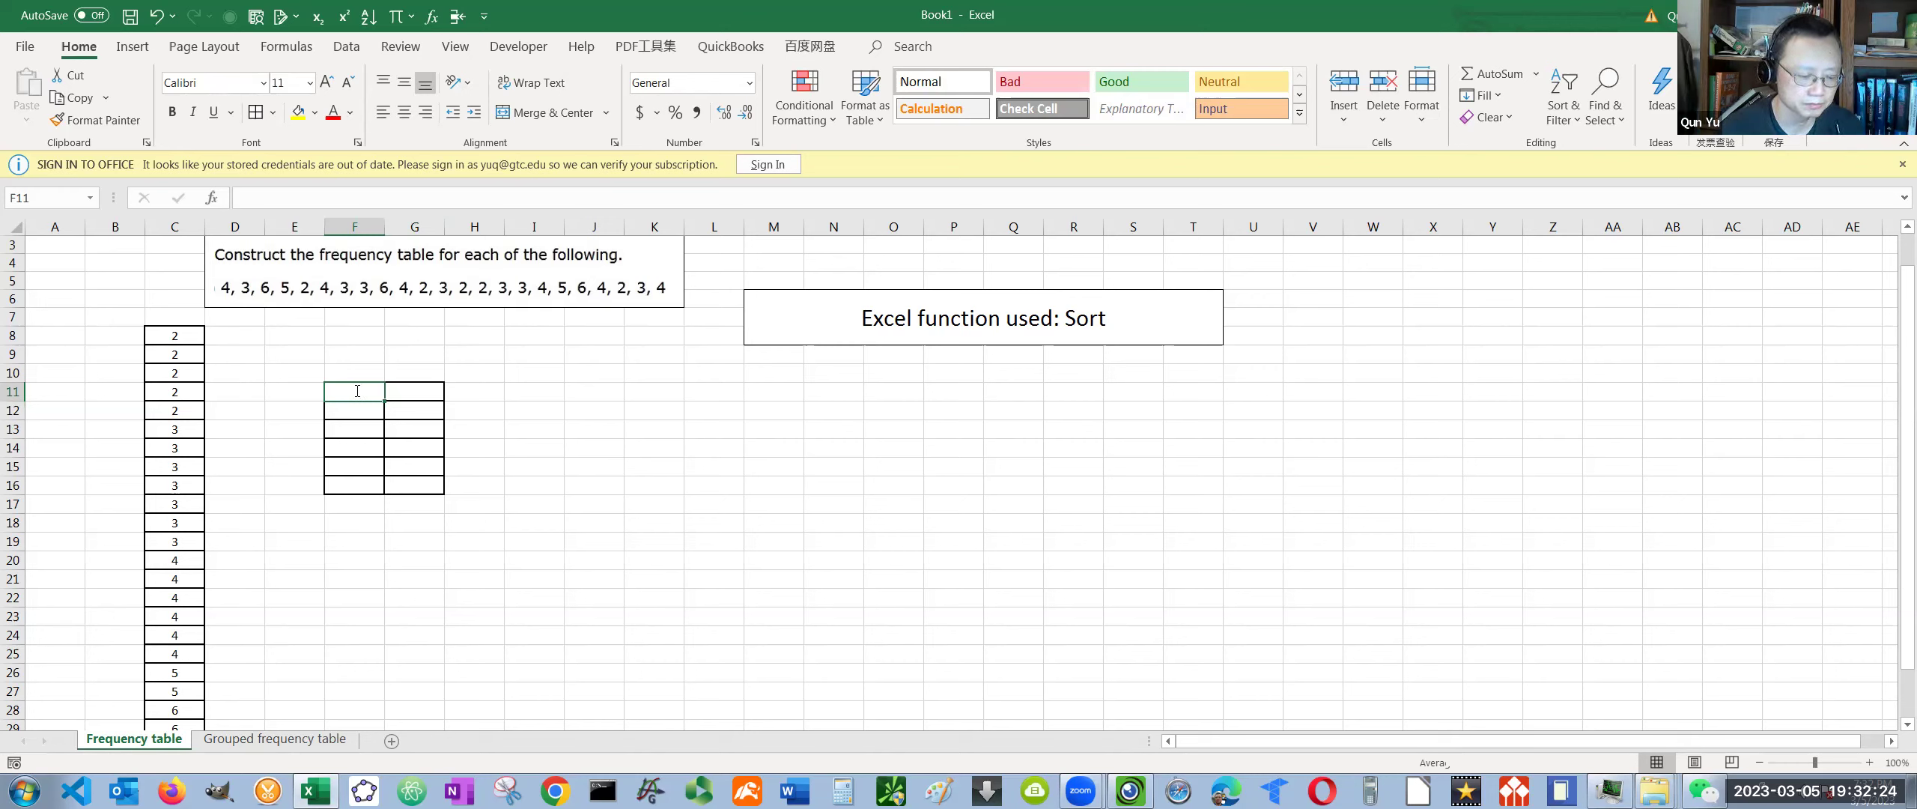
{"action": "type", "text": "Value"}
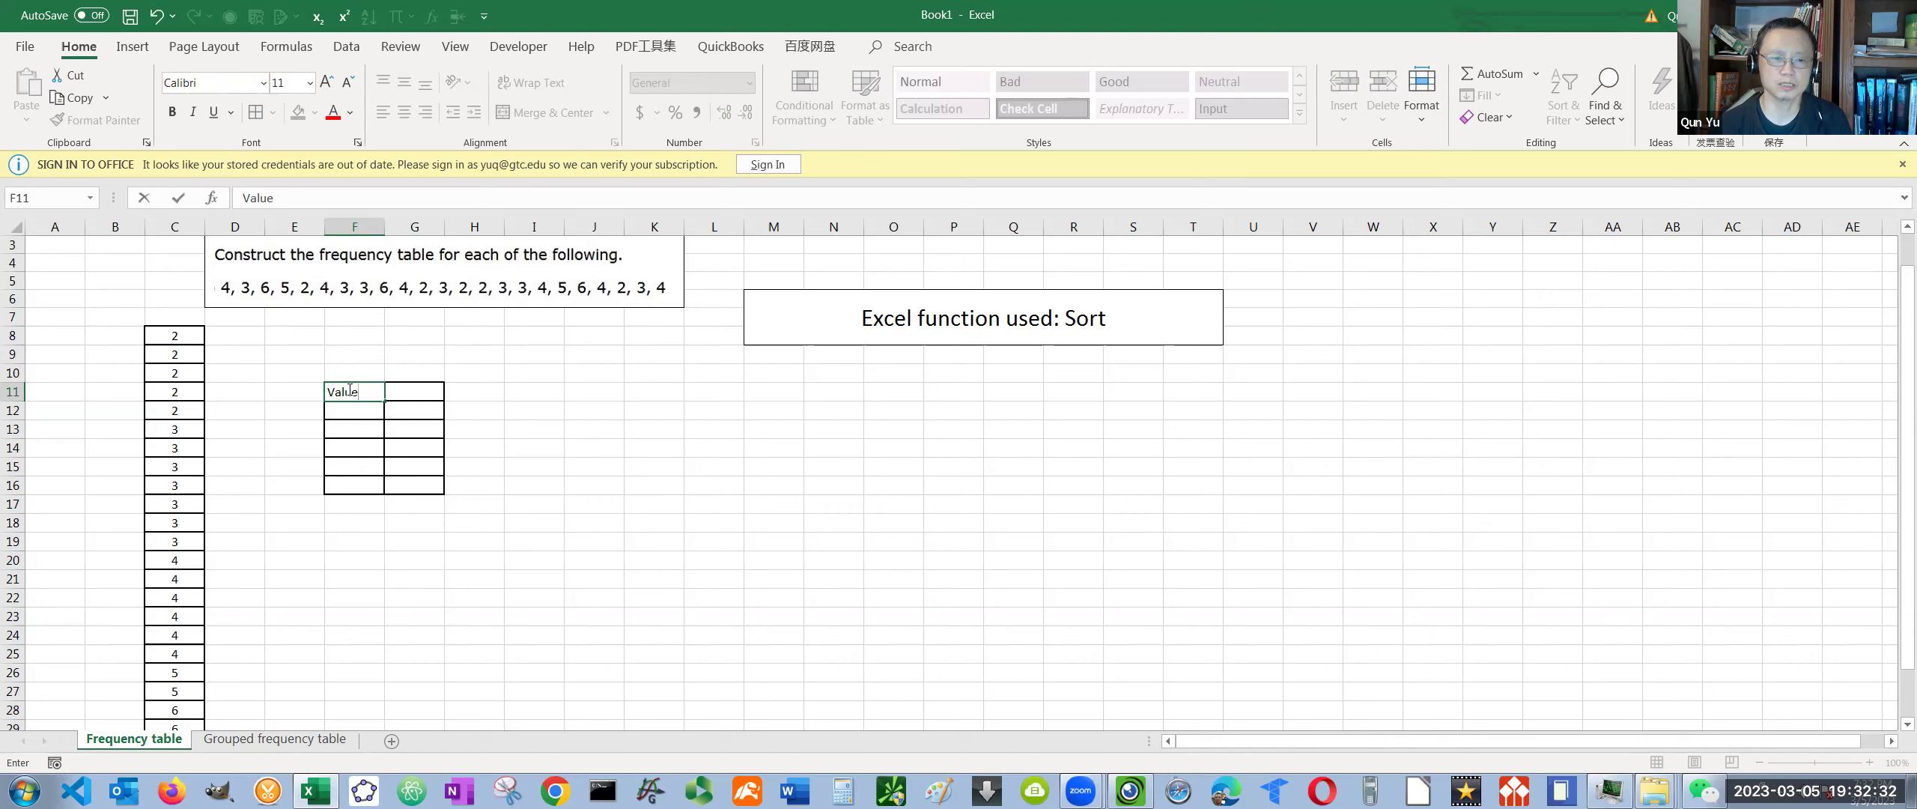
{"action": "left_click", "coordinate": [414, 392]}
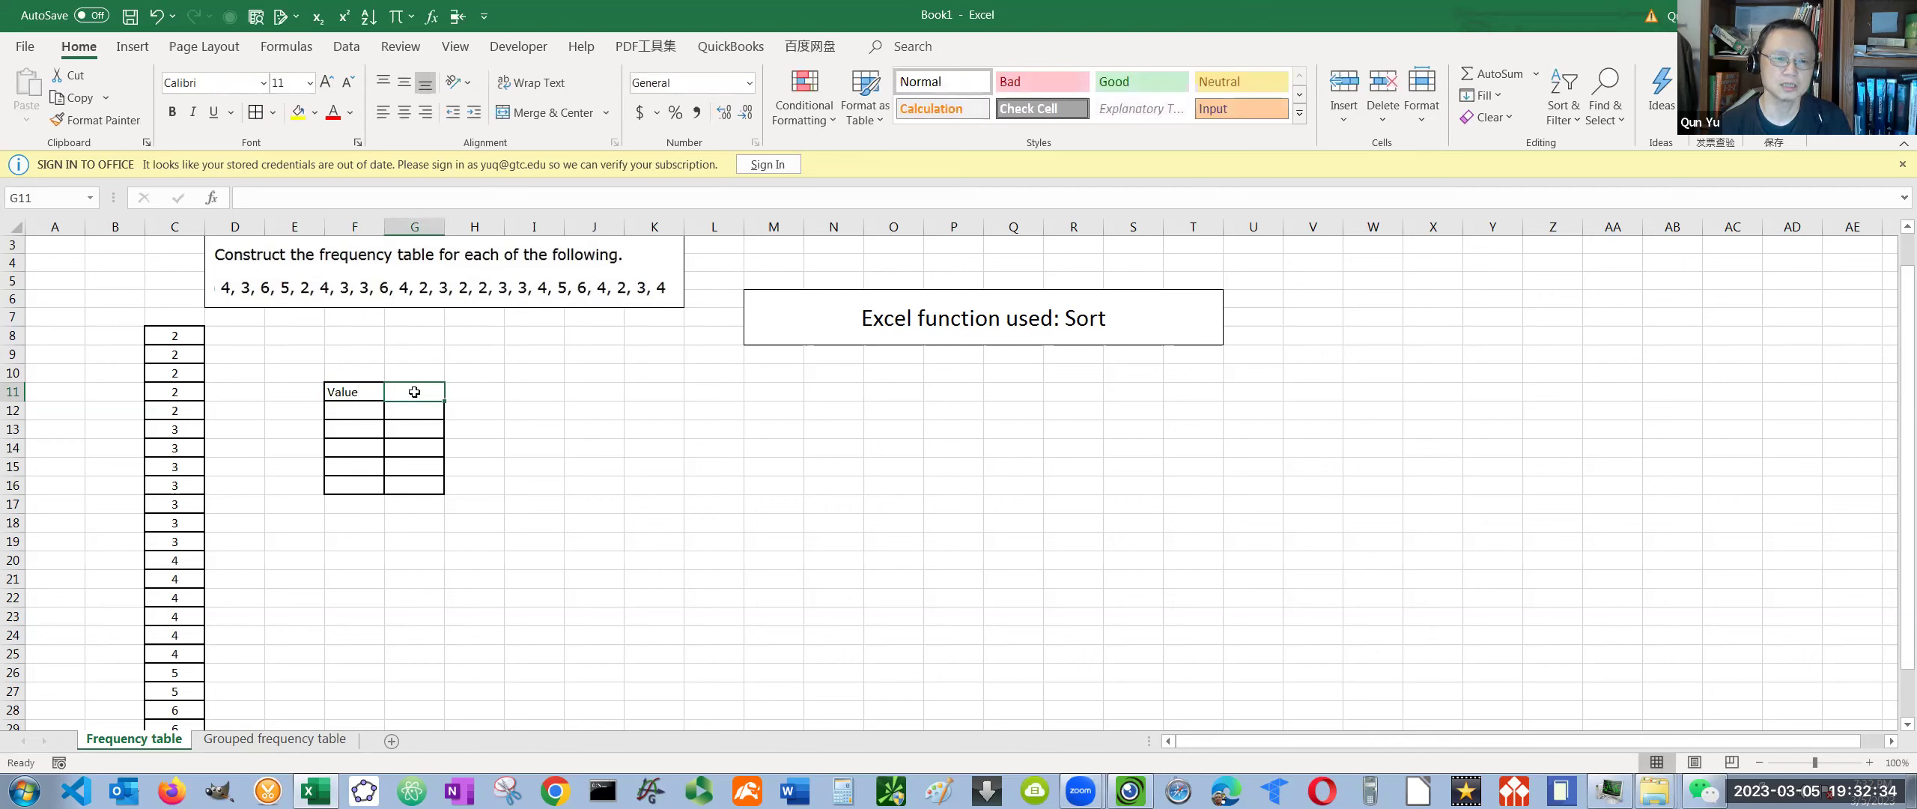
{"action": "type", "text": "Frequecy"}
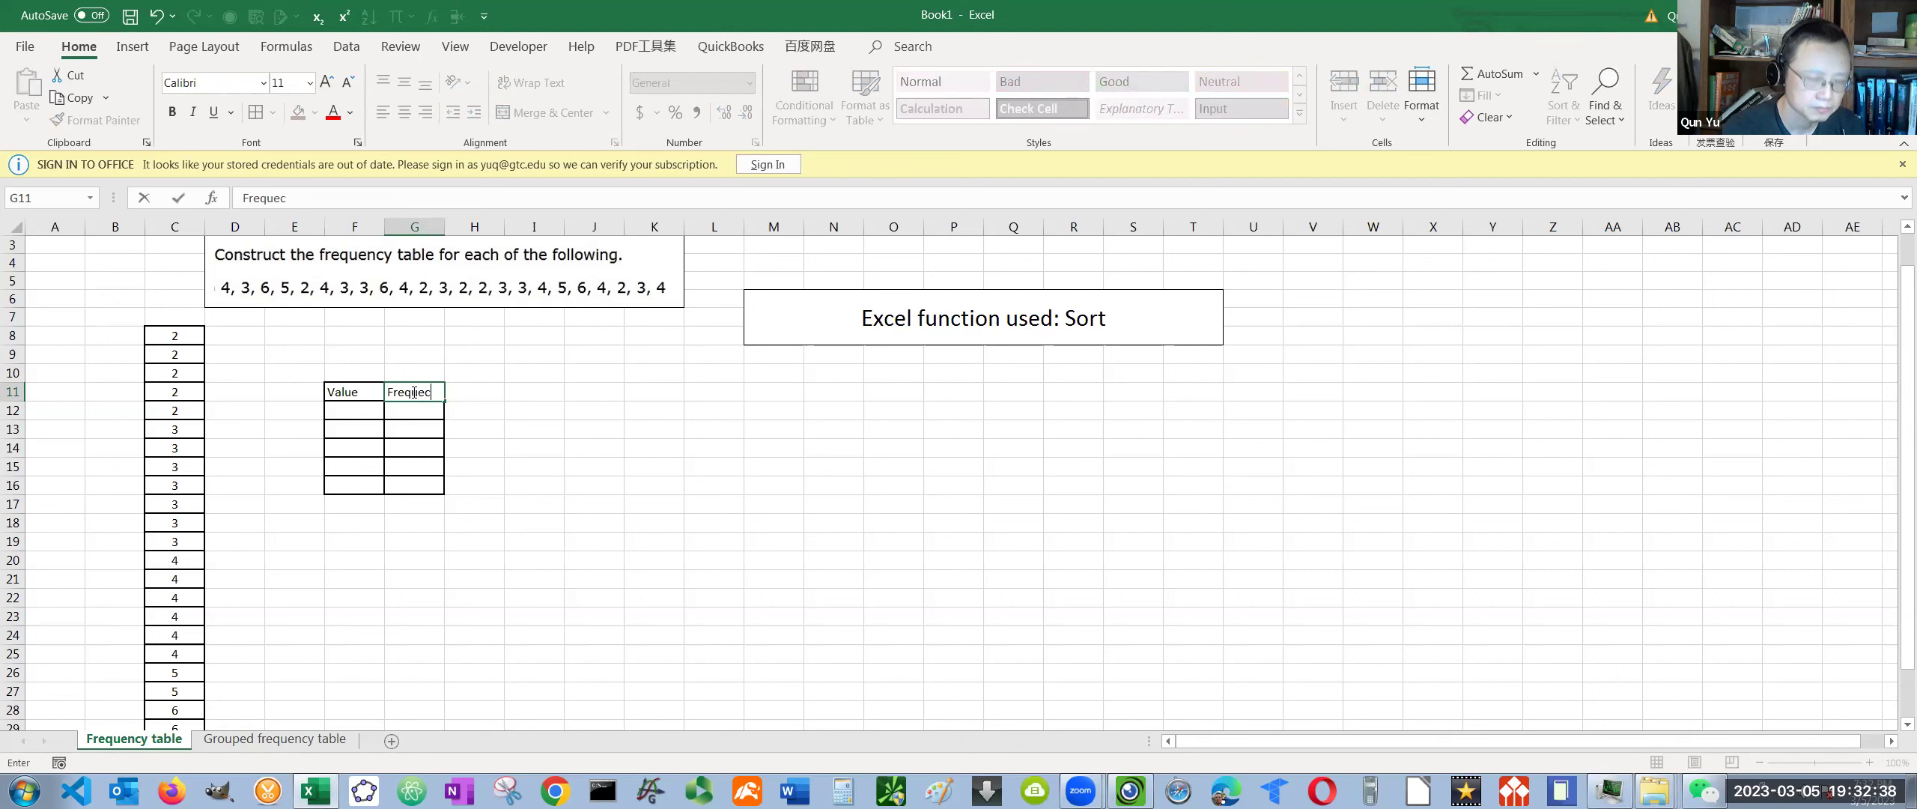
{"action": "left_click", "coordinate": [509, 432]}
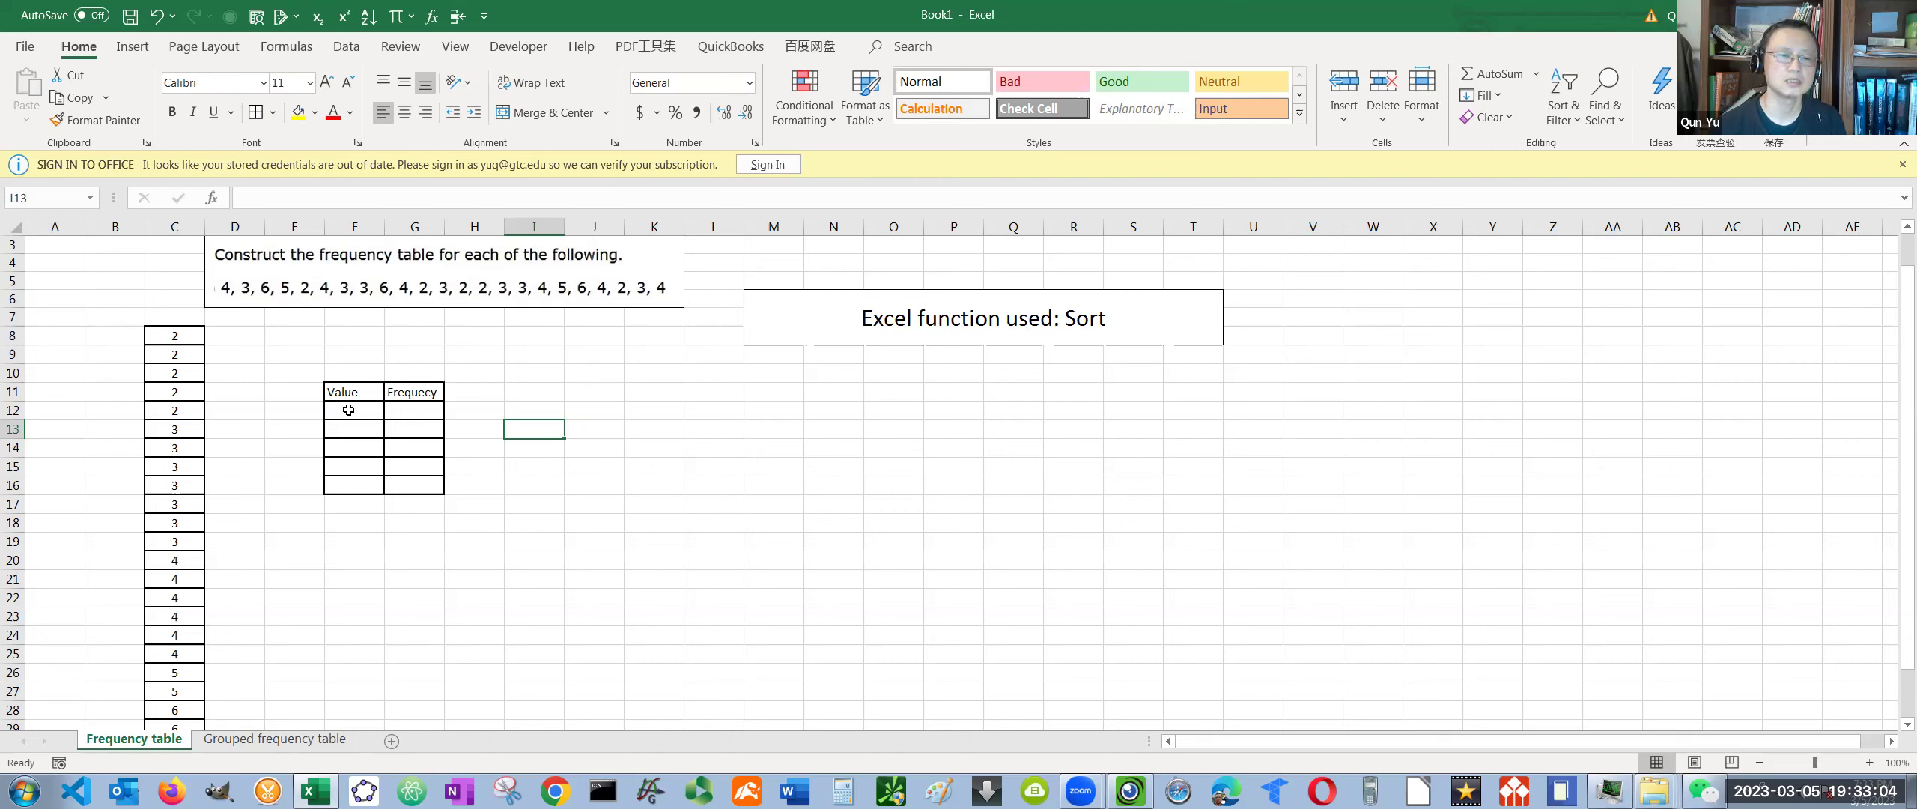
Centre the two headers and enter the values 2, 3, 4, 5, 6 in F12:F16
{"action": "left_click_drag", "start_coordinate": [351, 392], "coordinate": [415, 393]}
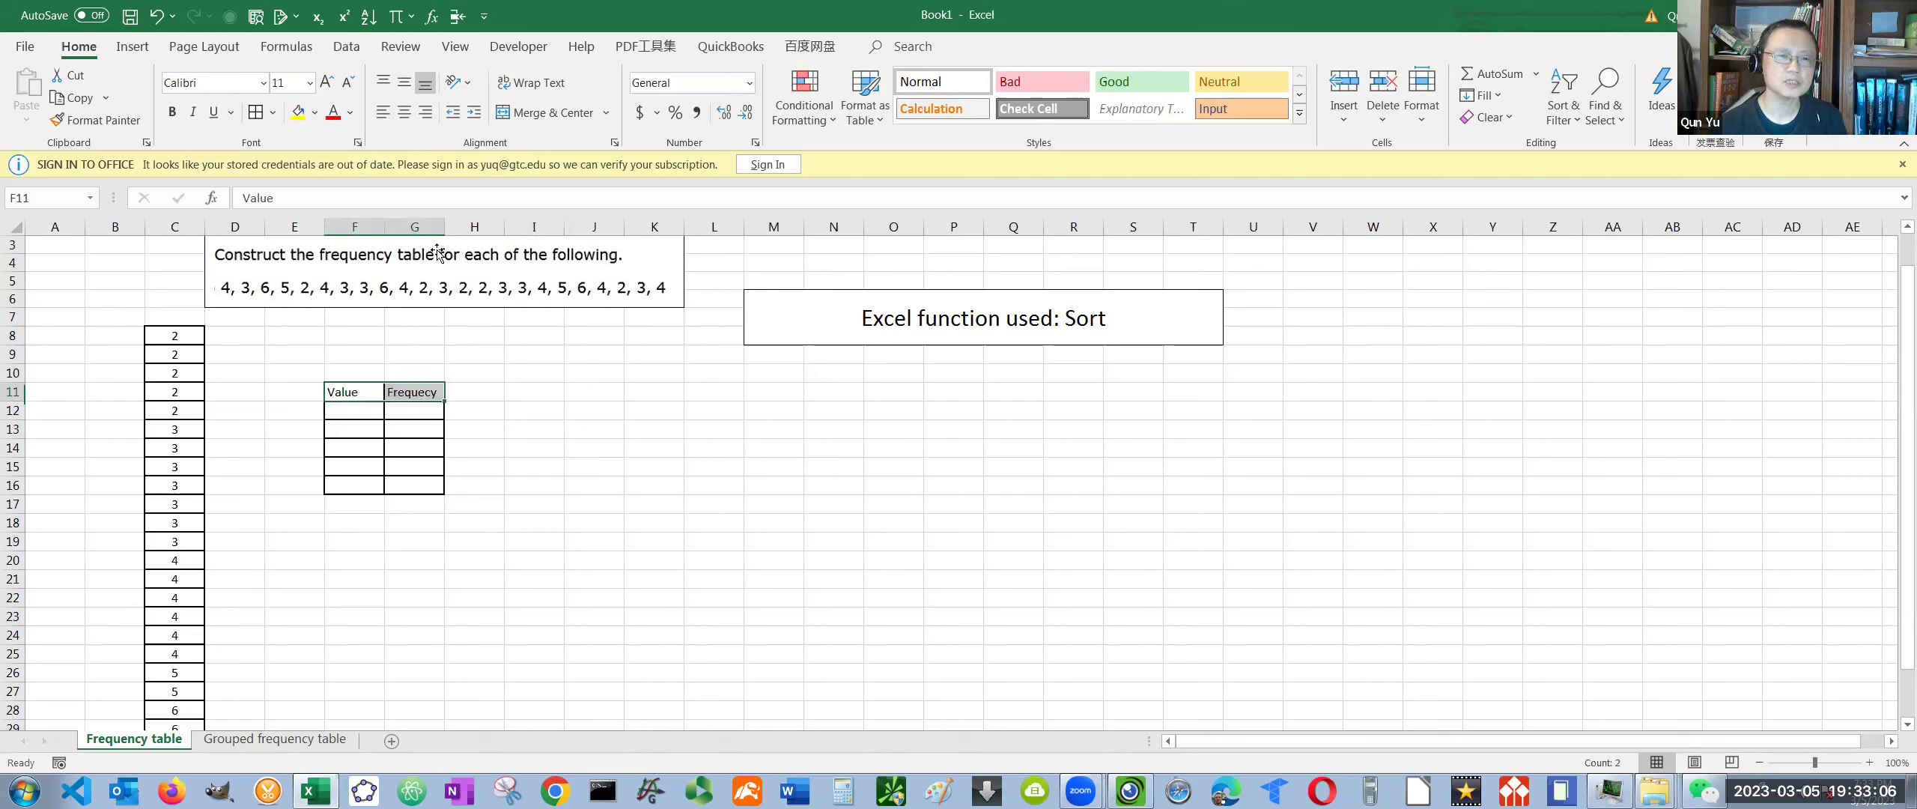
{"action": "left_click", "coordinate": [403, 113]}
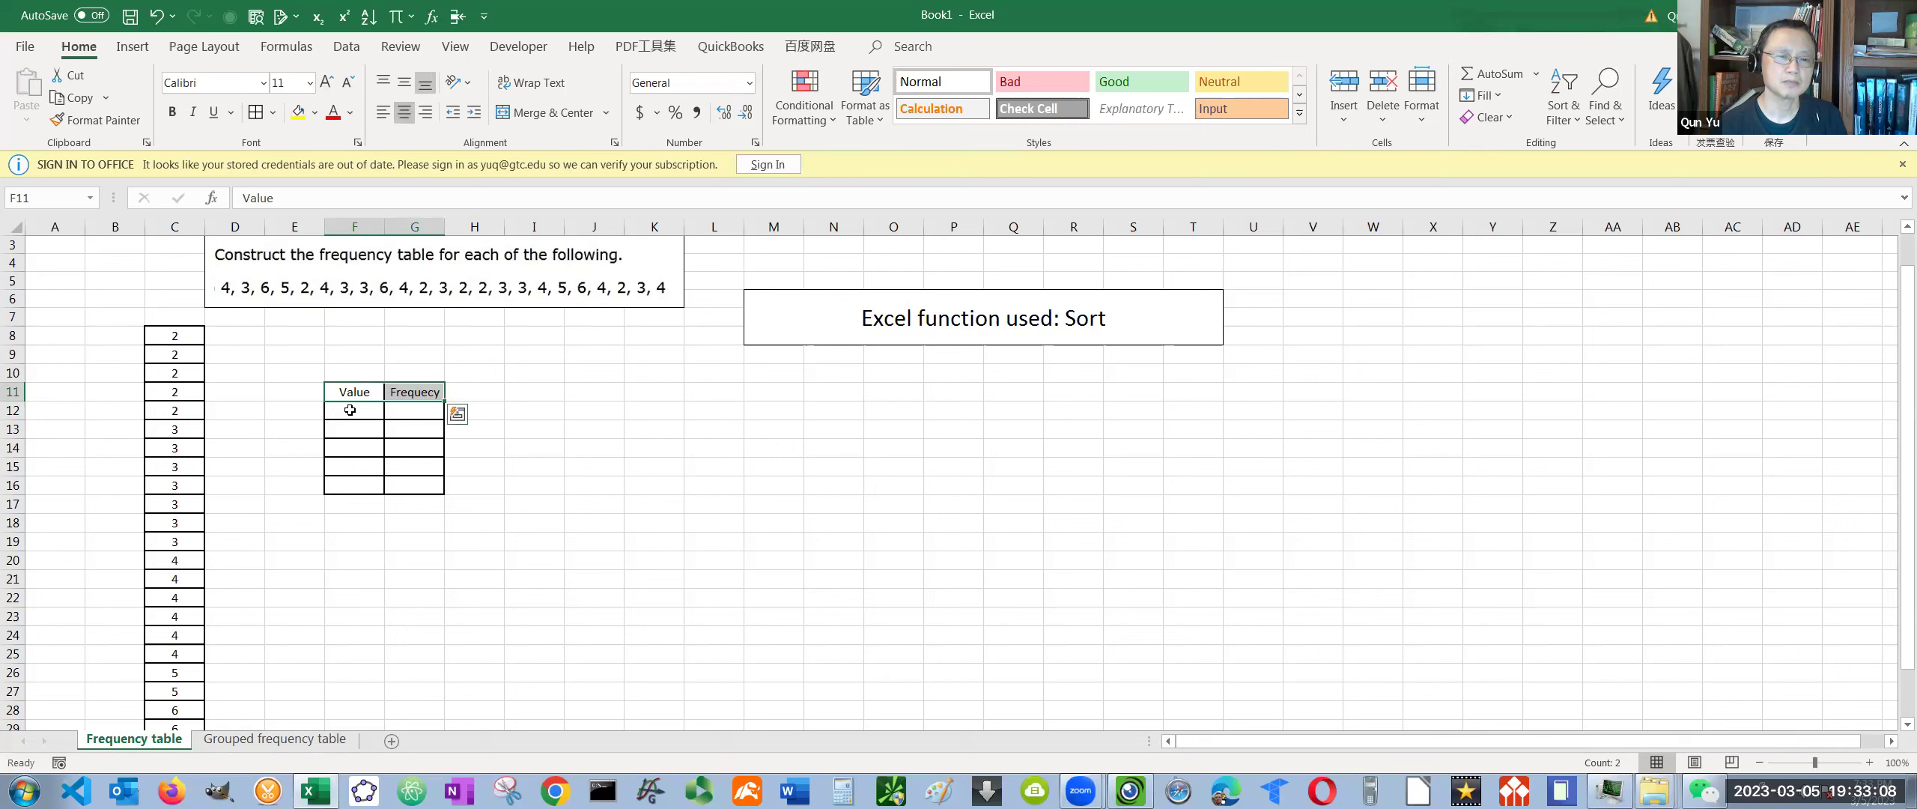
{"action": "left_click", "coordinate": [350, 410]}
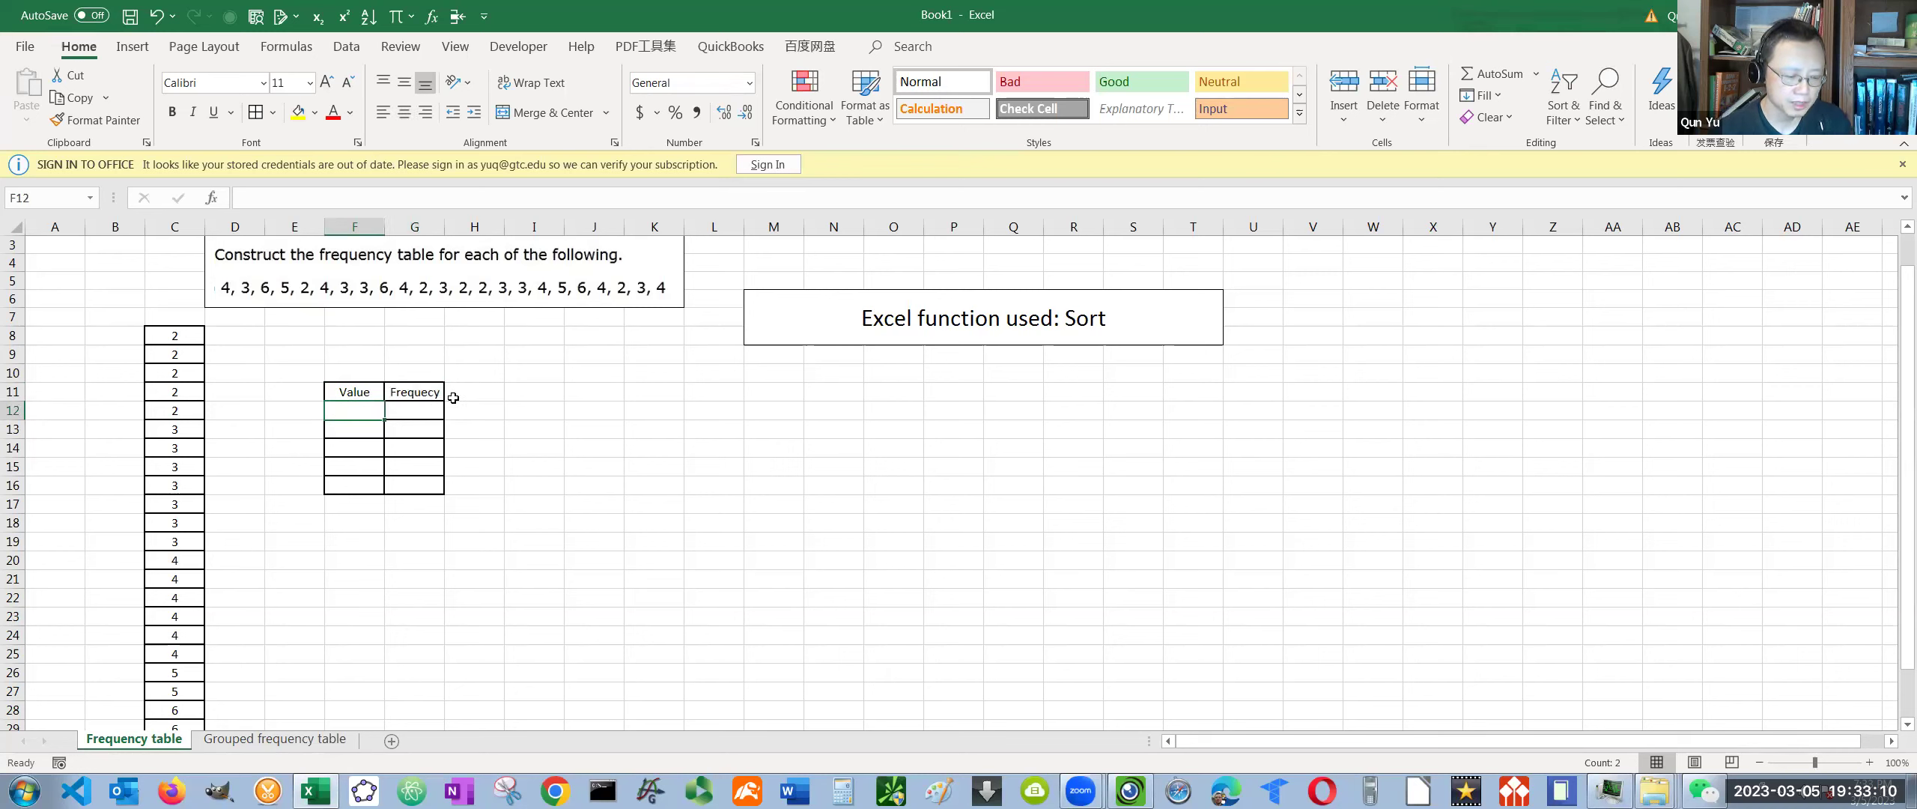
{"action": "type", "text": "2"}
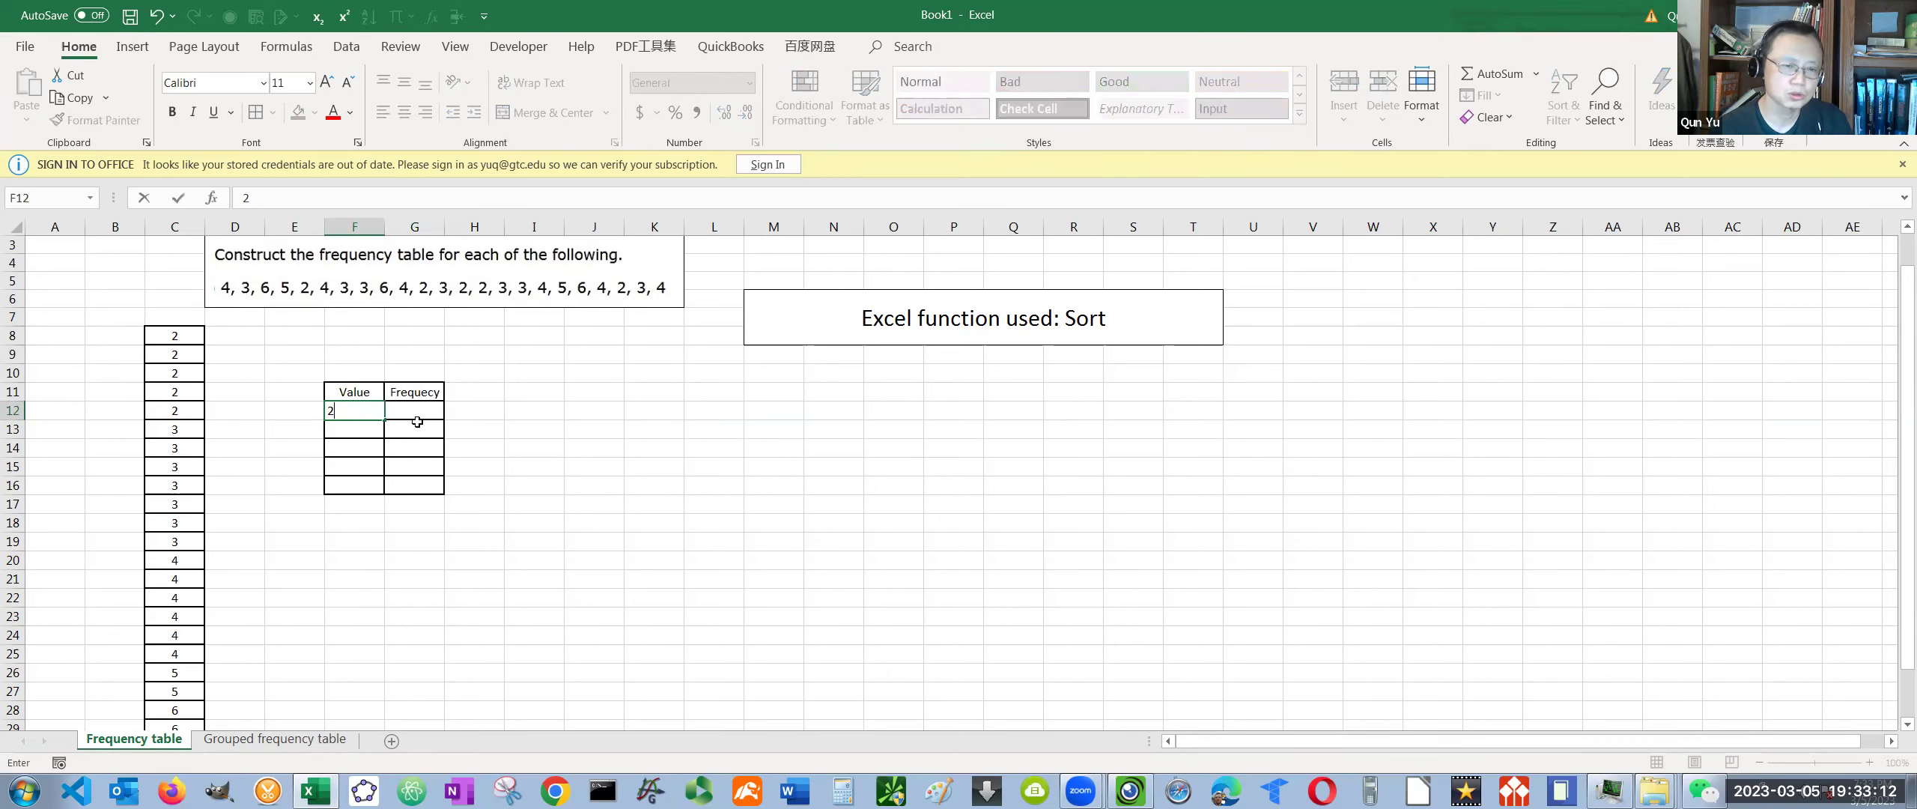
{"action": "left_click", "coordinate": [364, 430]}
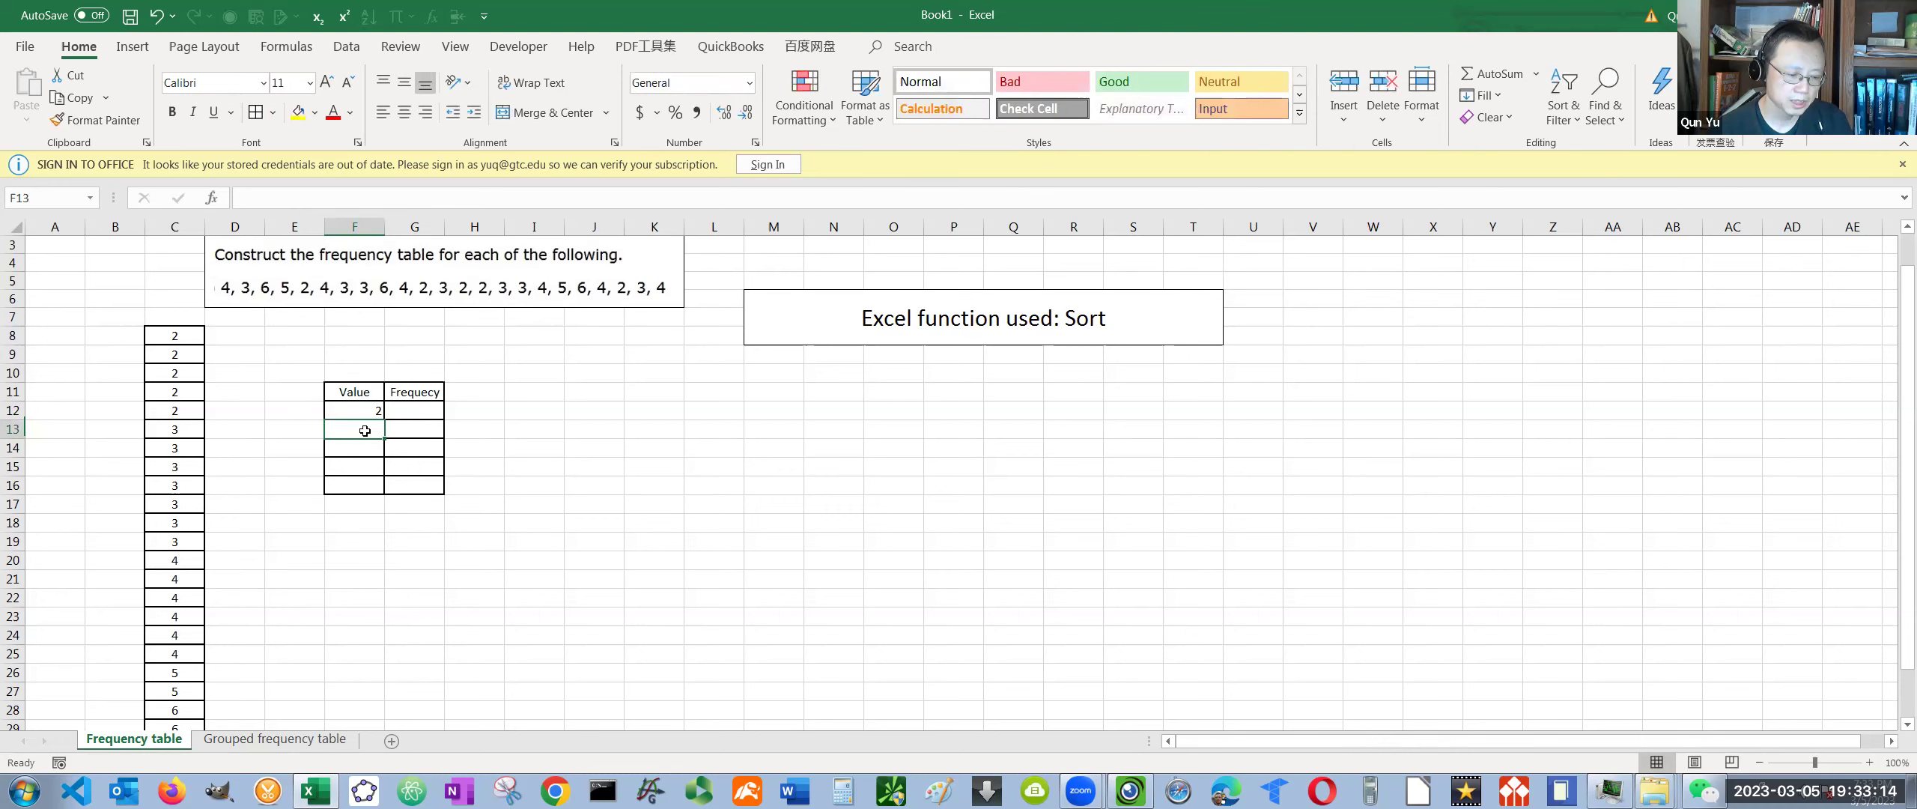
{"action": "type", "text": "3"}
{"action": "left_click", "coordinate": [360, 449]}
{"action": "type", "text": "4"}
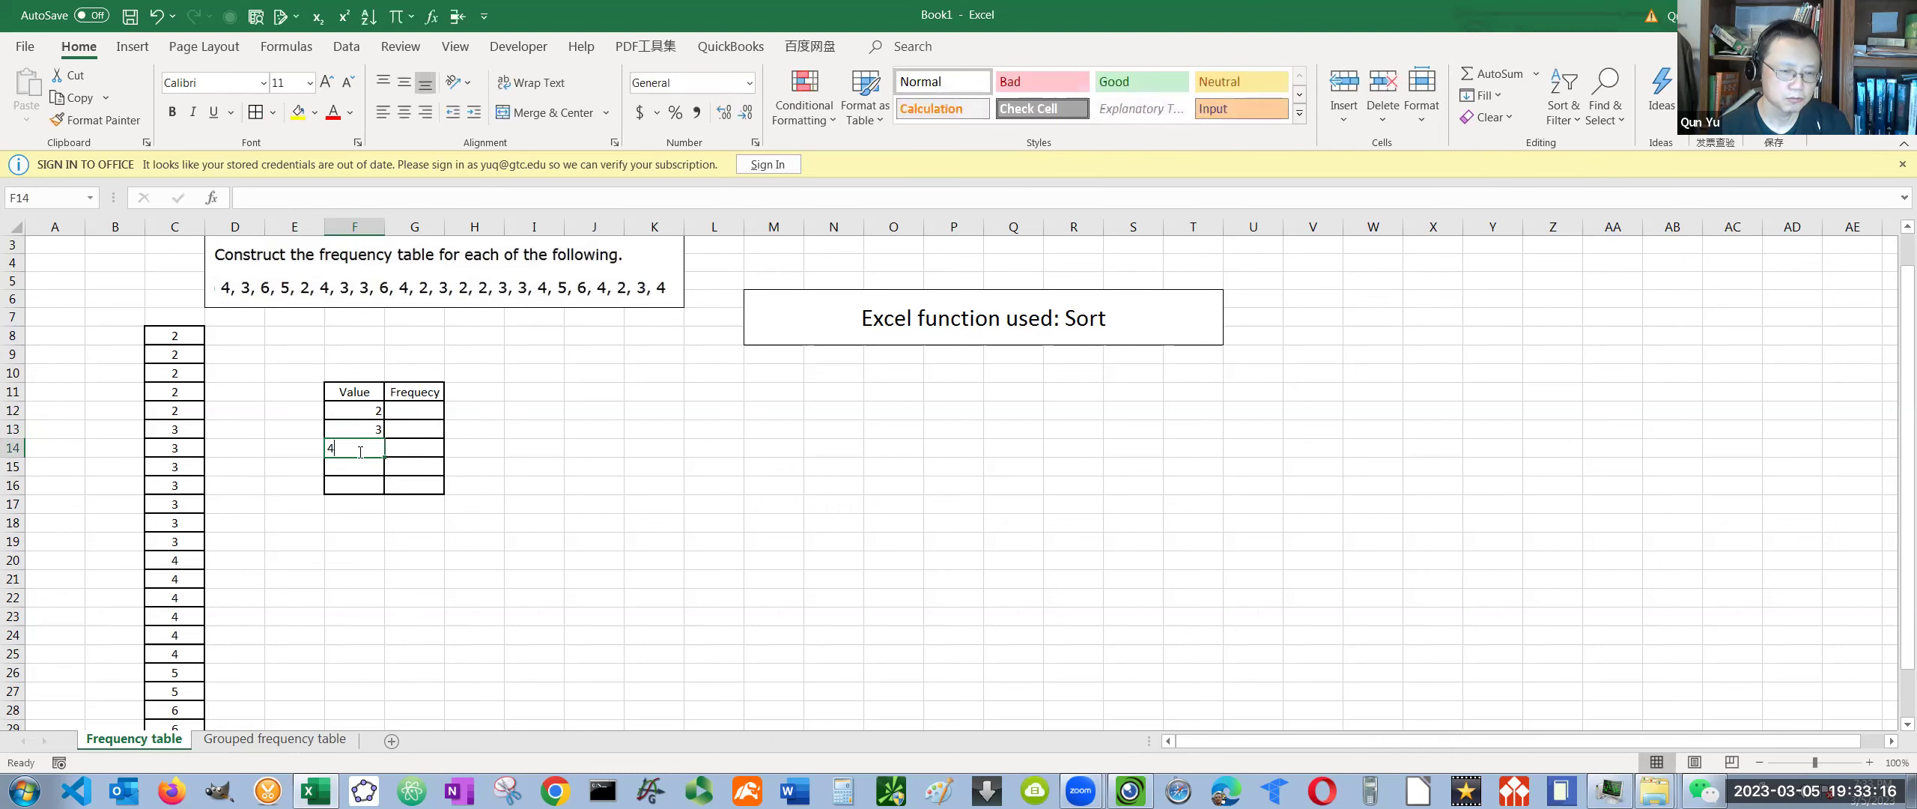
{"action": "left_click", "coordinate": [361, 465]}
{"action": "type", "text": "5"}
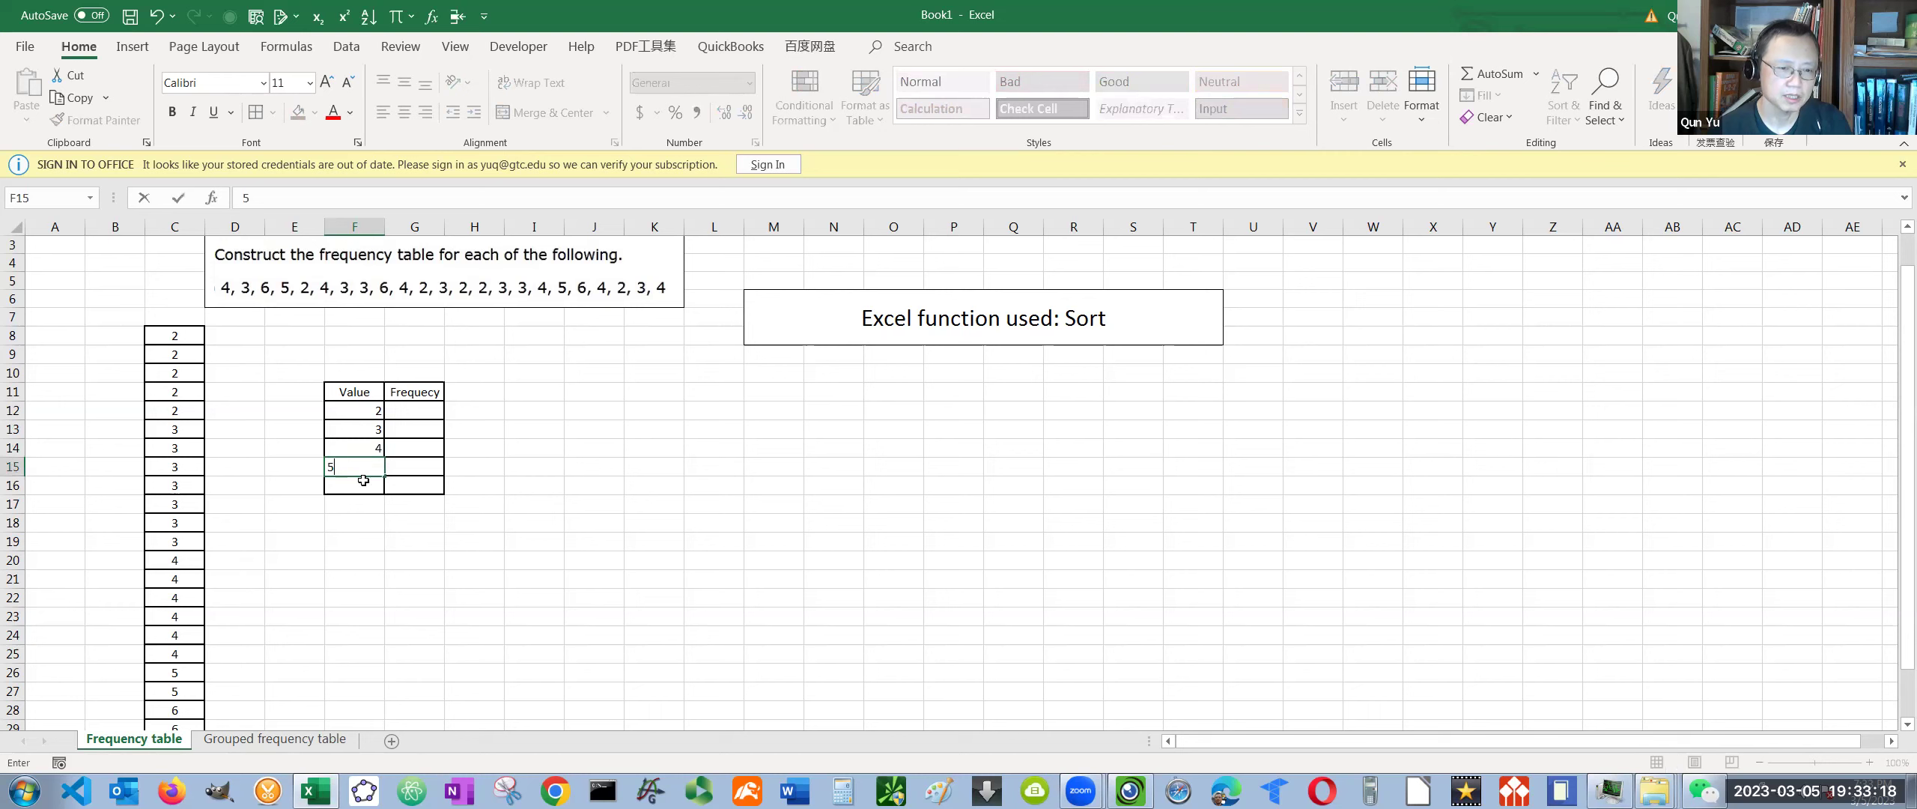
{"action": "left_click", "coordinate": [362, 485]}
{"action": "type", "text": "6"}
{"action": "left_click", "coordinate": [515, 522]}
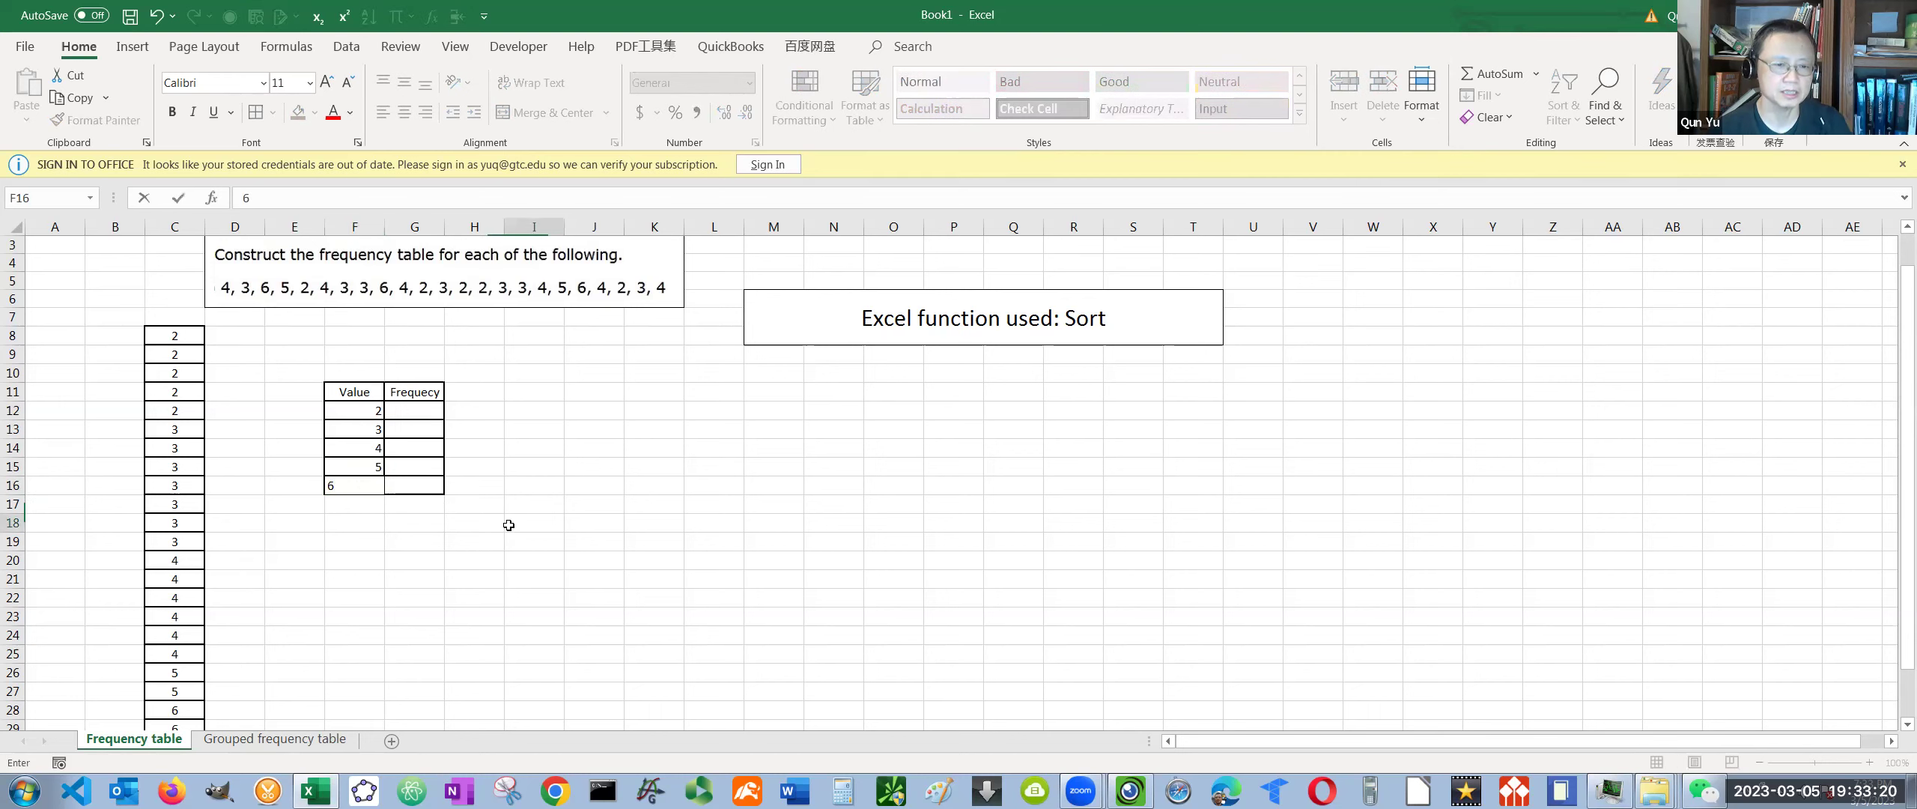
Centre the contents of F12:G16
{"action": "left_click_drag", "start_coordinate": [363, 411], "coordinate": [401, 487]}
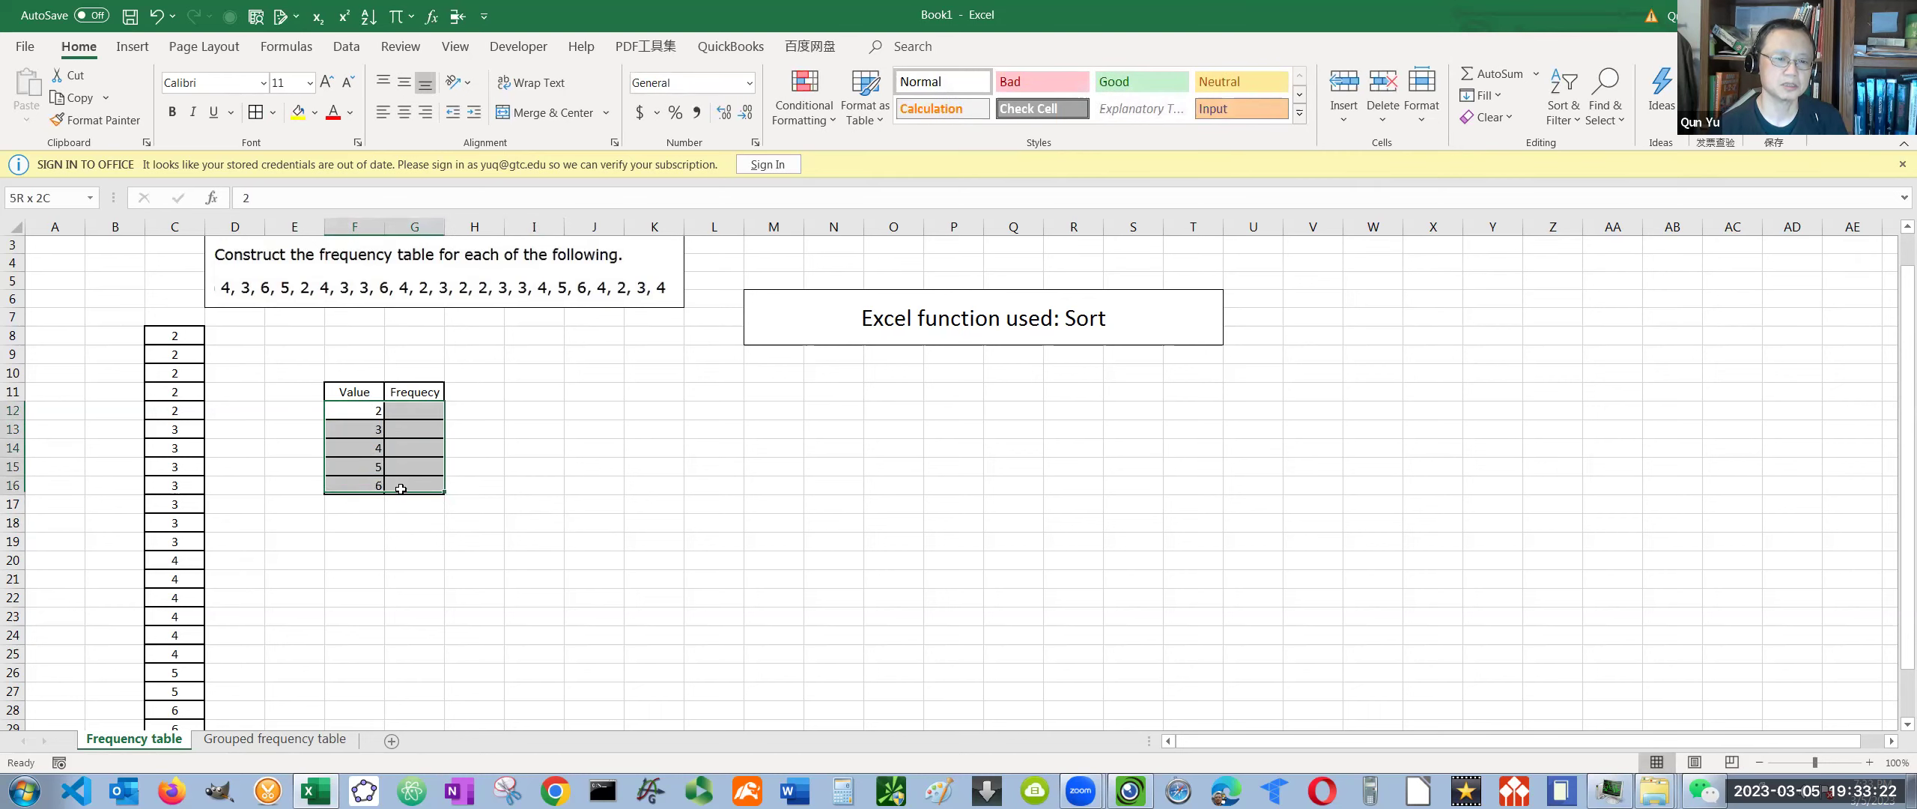
{"action": "left_click", "coordinate": [404, 112]}
{"action": "left_click", "coordinate": [594, 503]}
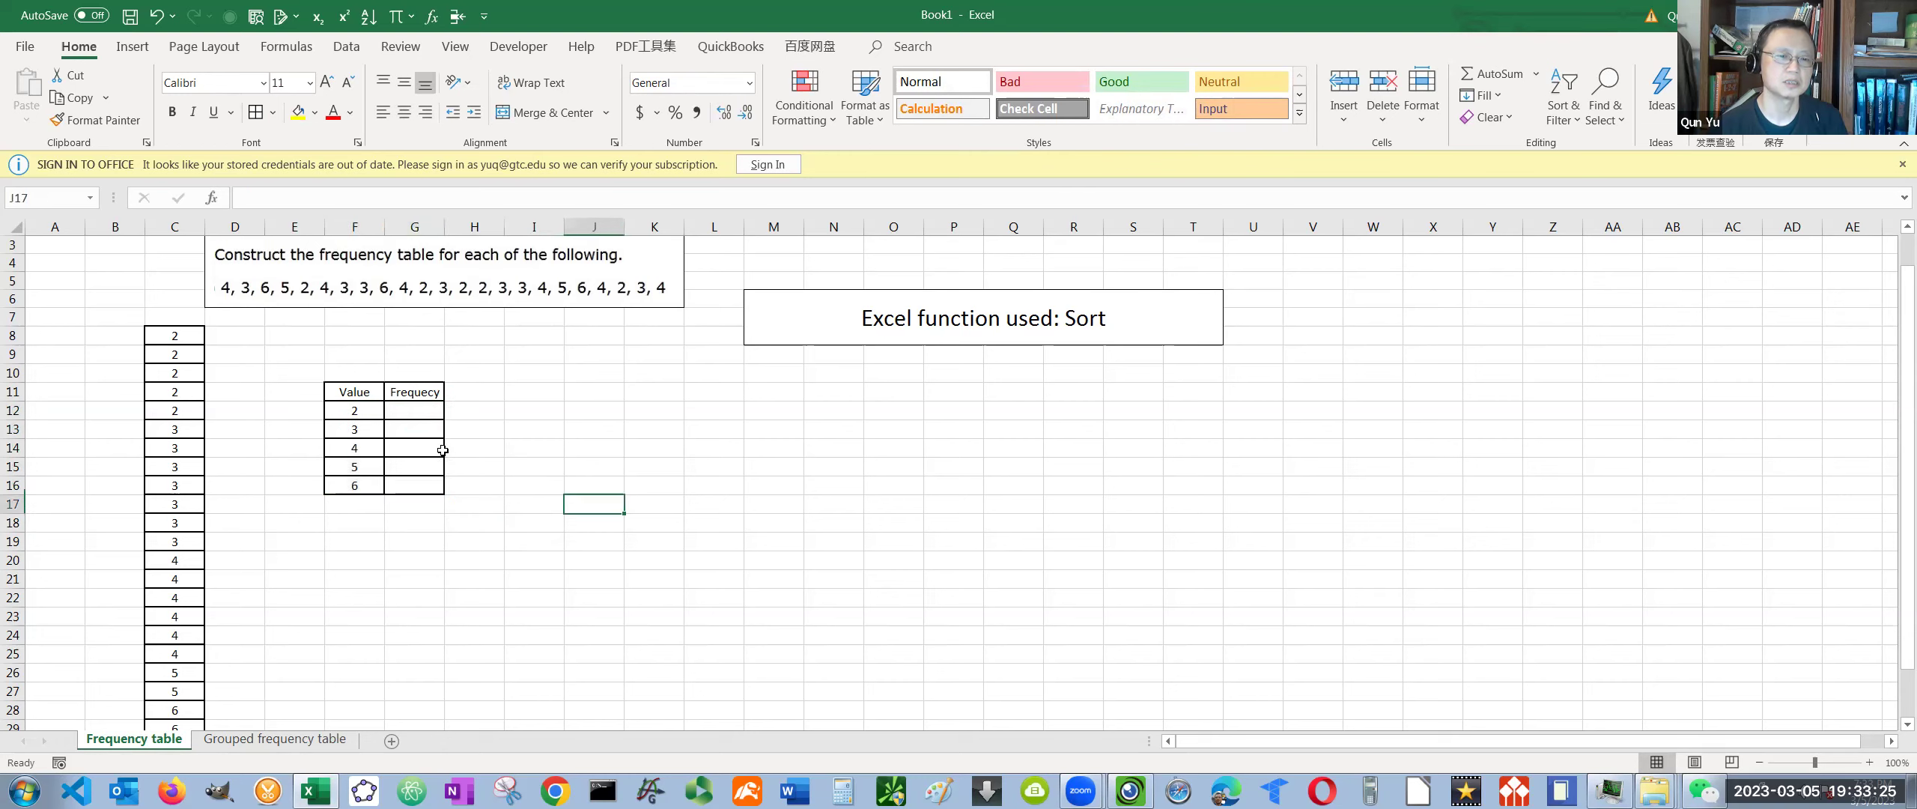
{"action": "left_click", "coordinate": [418, 413]}
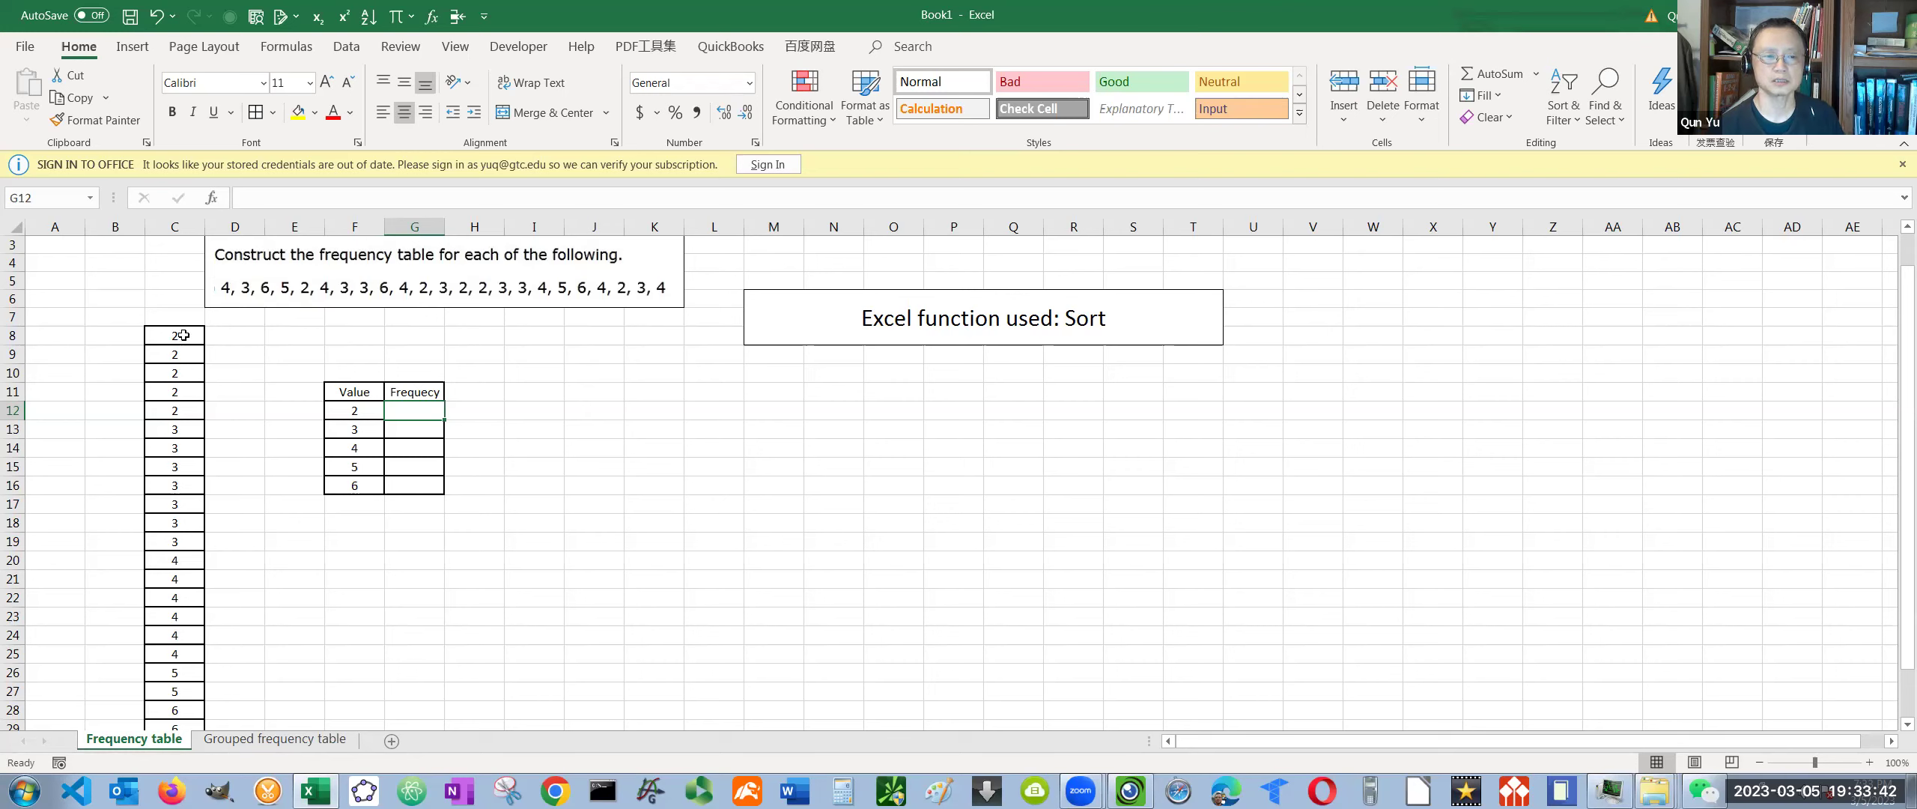
Count the five 2s in C8:C12, enter frequency 5 for value 2, then select the 3s
{"action": "left_click_drag", "start_coordinate": [183, 335], "coordinate": [182, 410]}
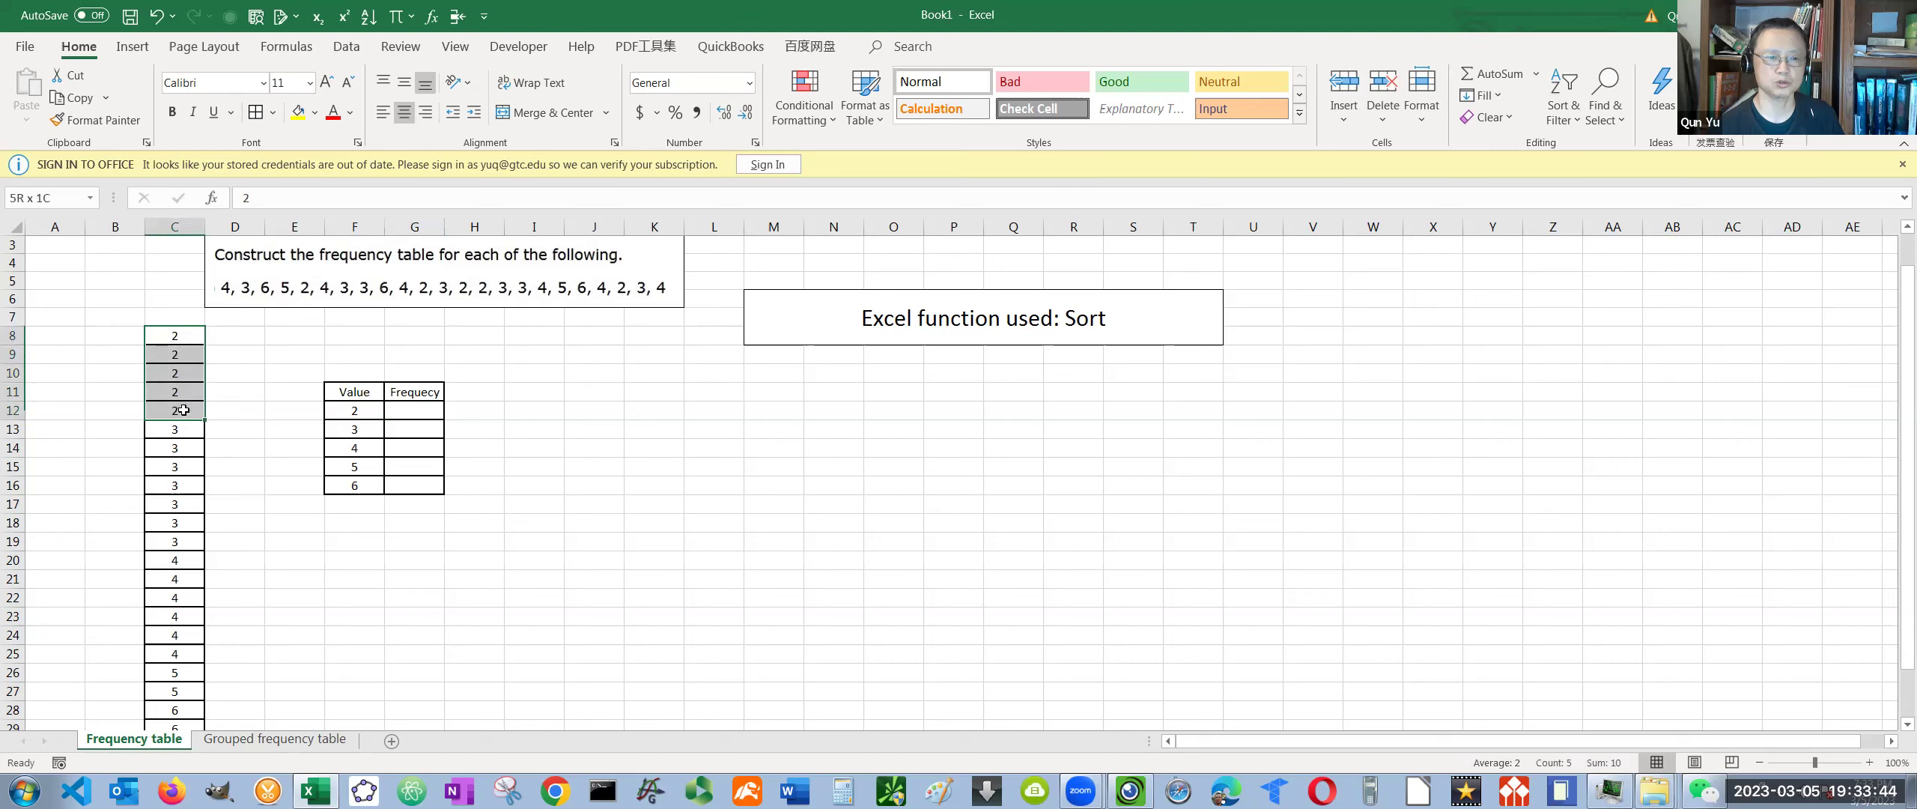
{"action": "left_click", "coordinate": [408, 408]}
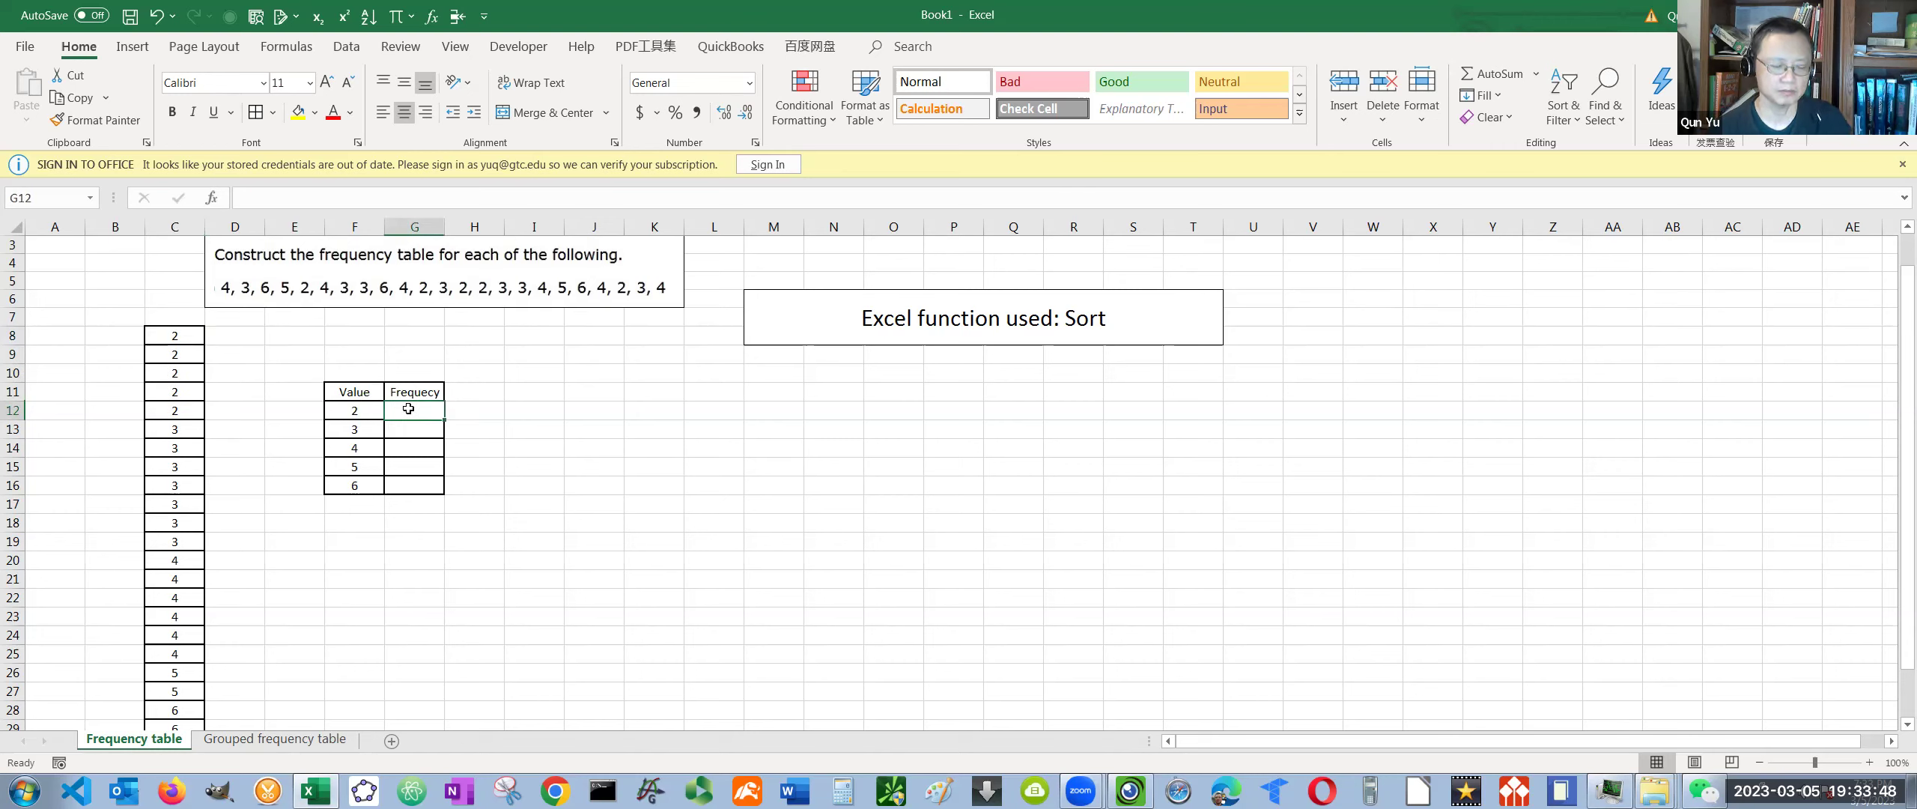
{"action": "type", "text": "5"}
{"action": "left_click", "coordinate": [521, 464]}
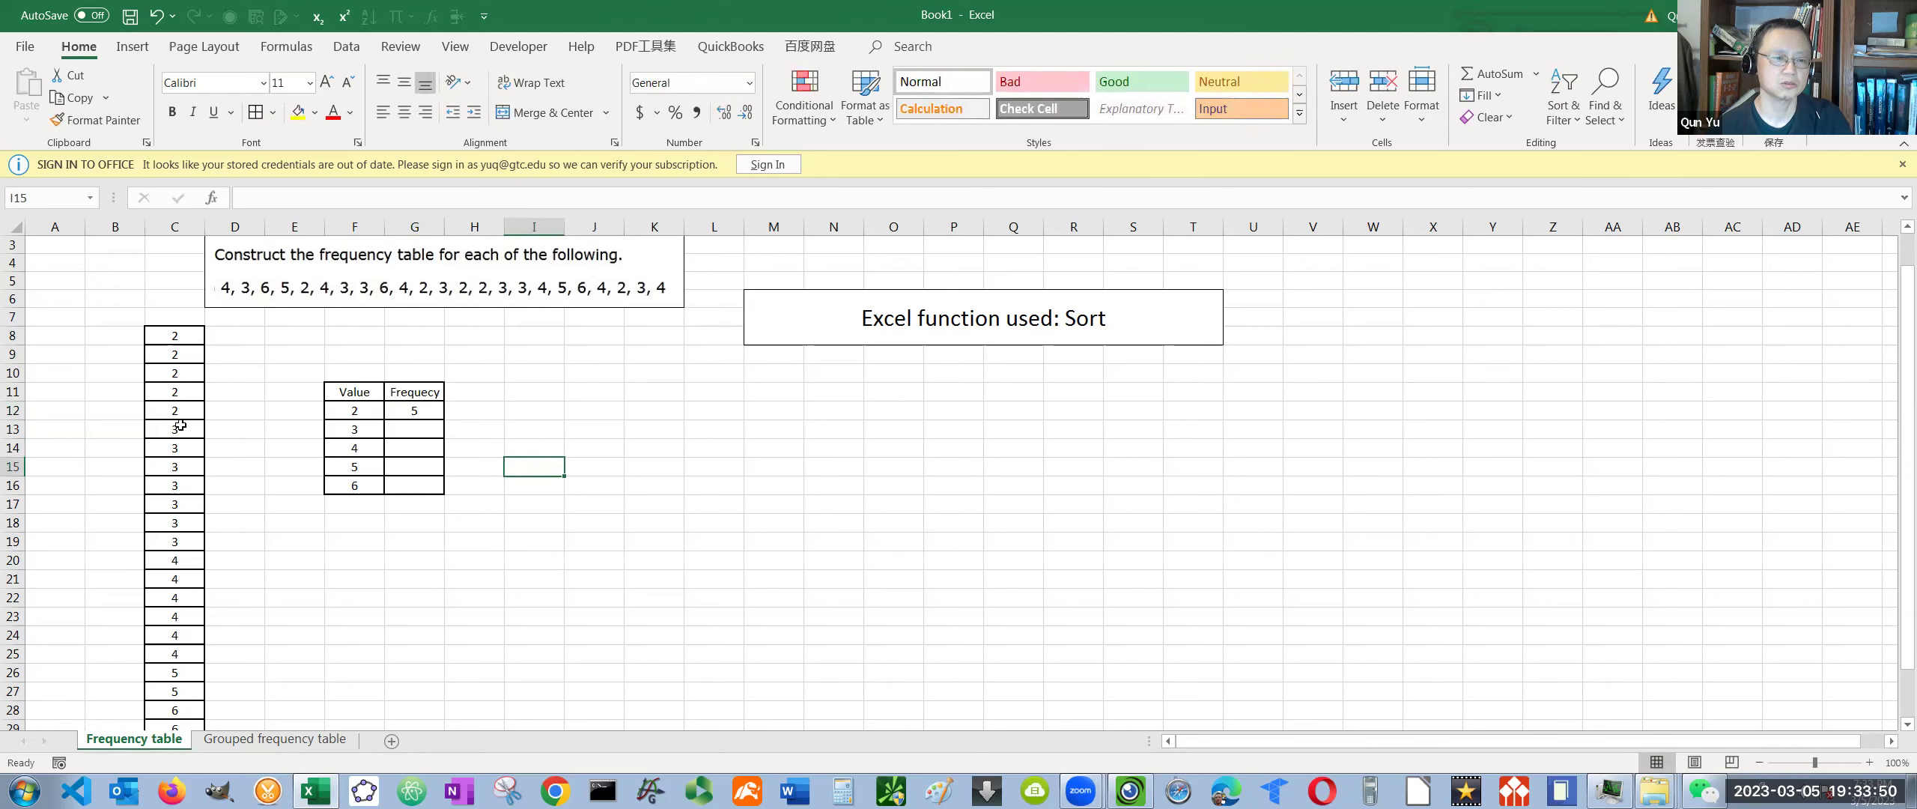
{"action": "left_click_drag", "start_coordinate": [181, 426], "coordinate": [182, 543]}
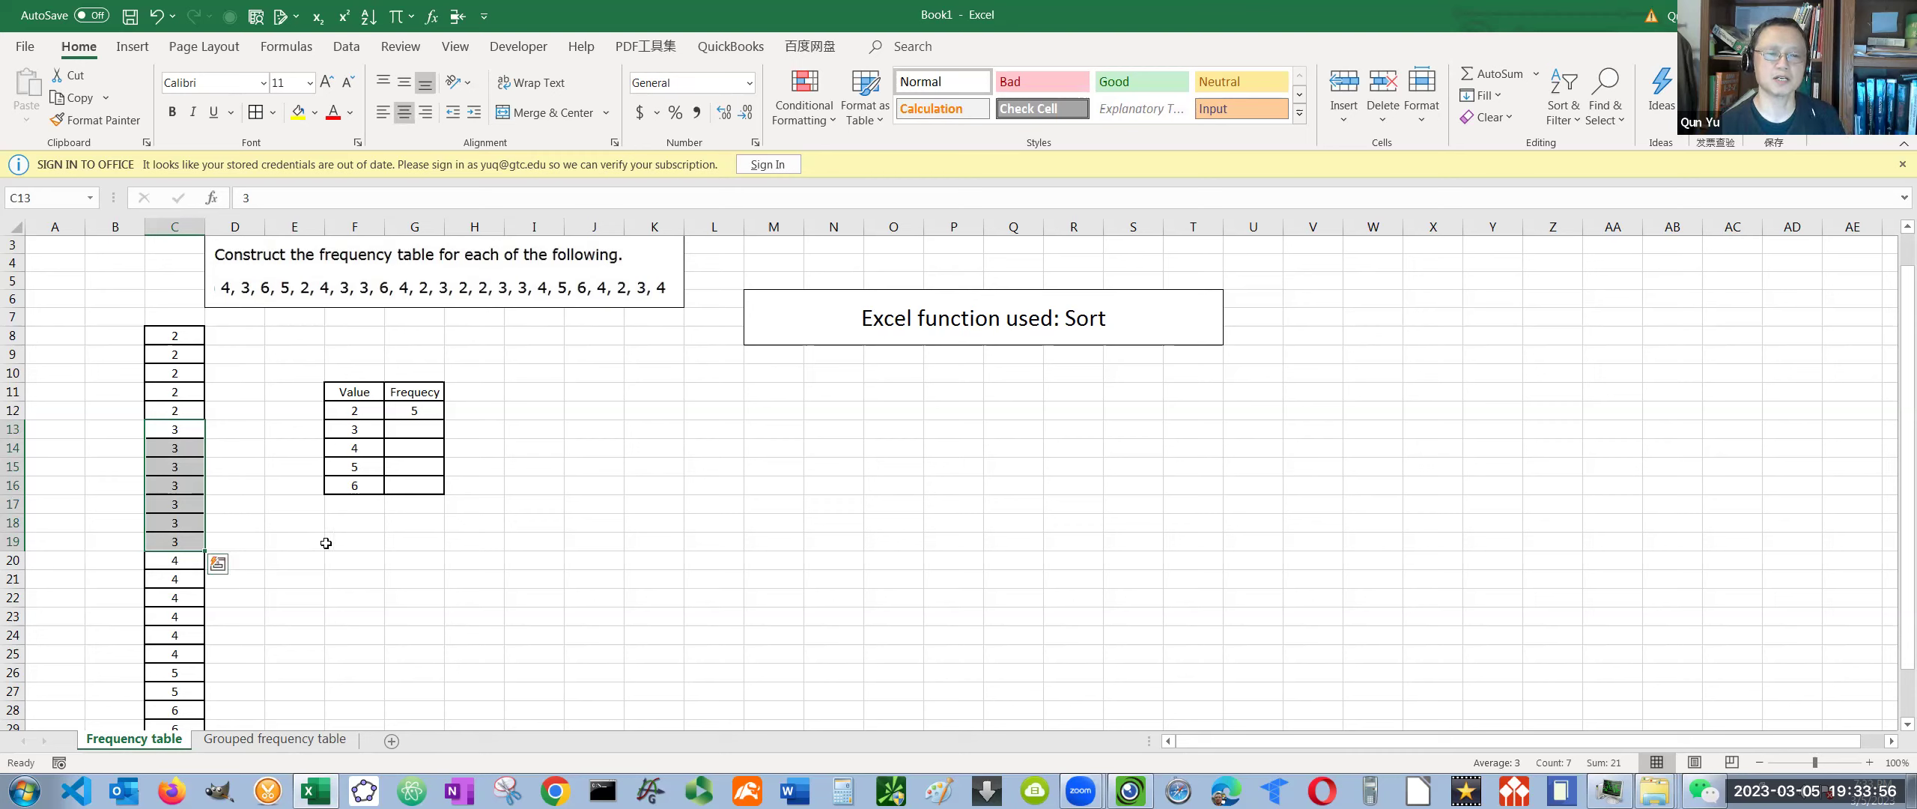
{"action": "left_click", "coordinate": [300, 543]}
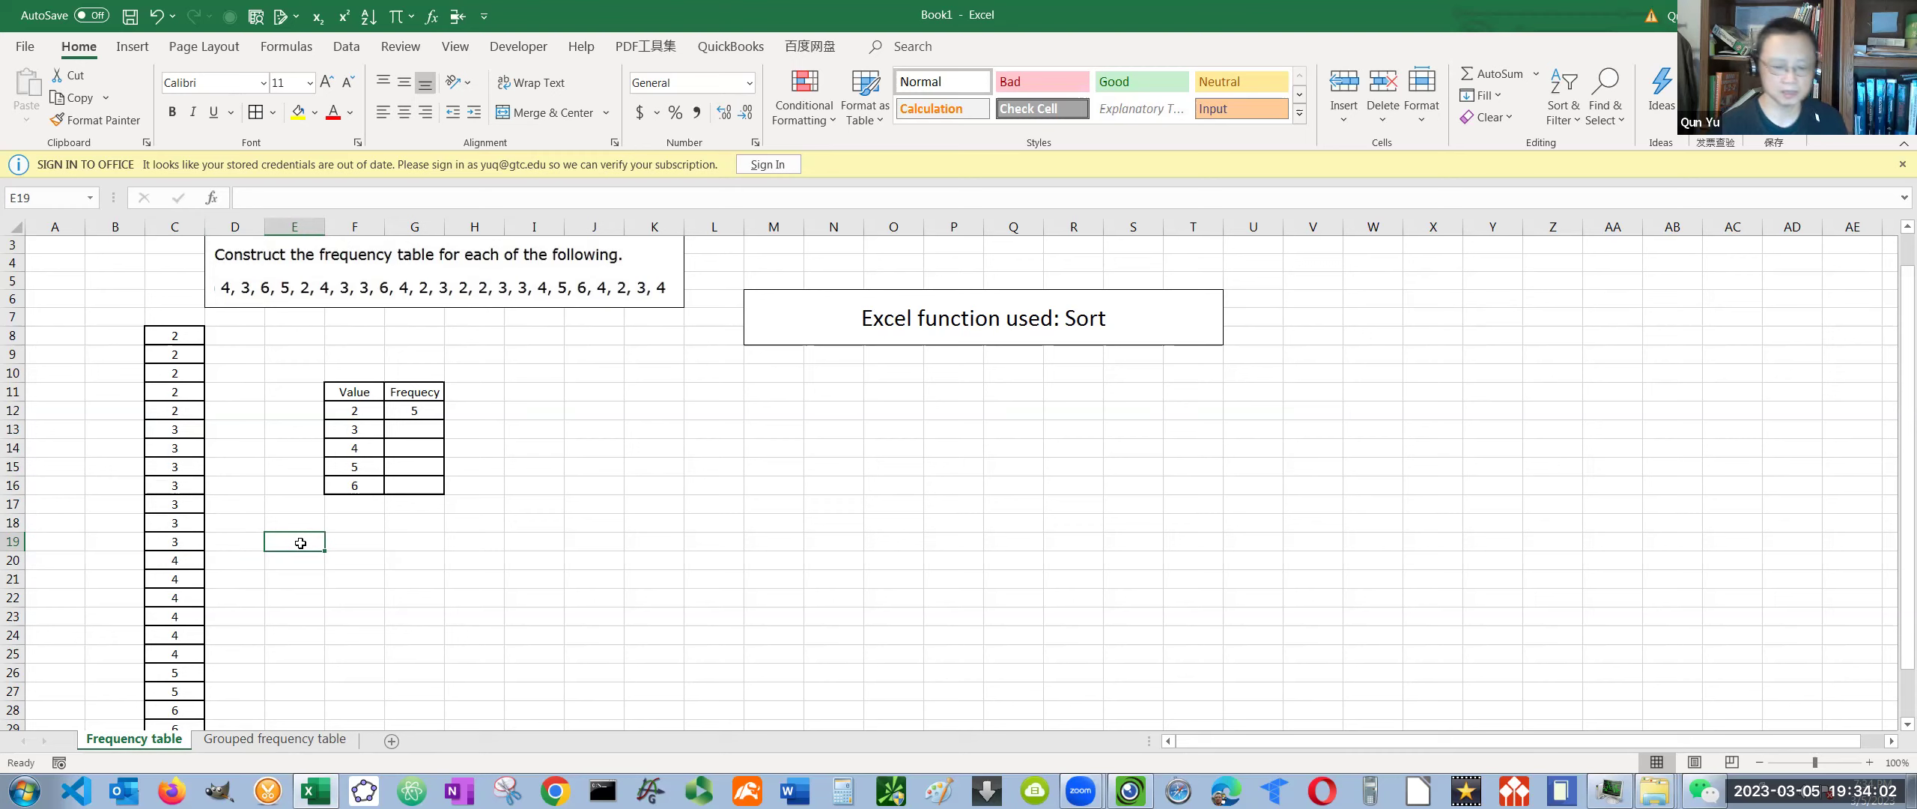
Enter =COUNT(C13:C19) in E19 to count the 3s, returning 7
{"action": "type", "text": "="}
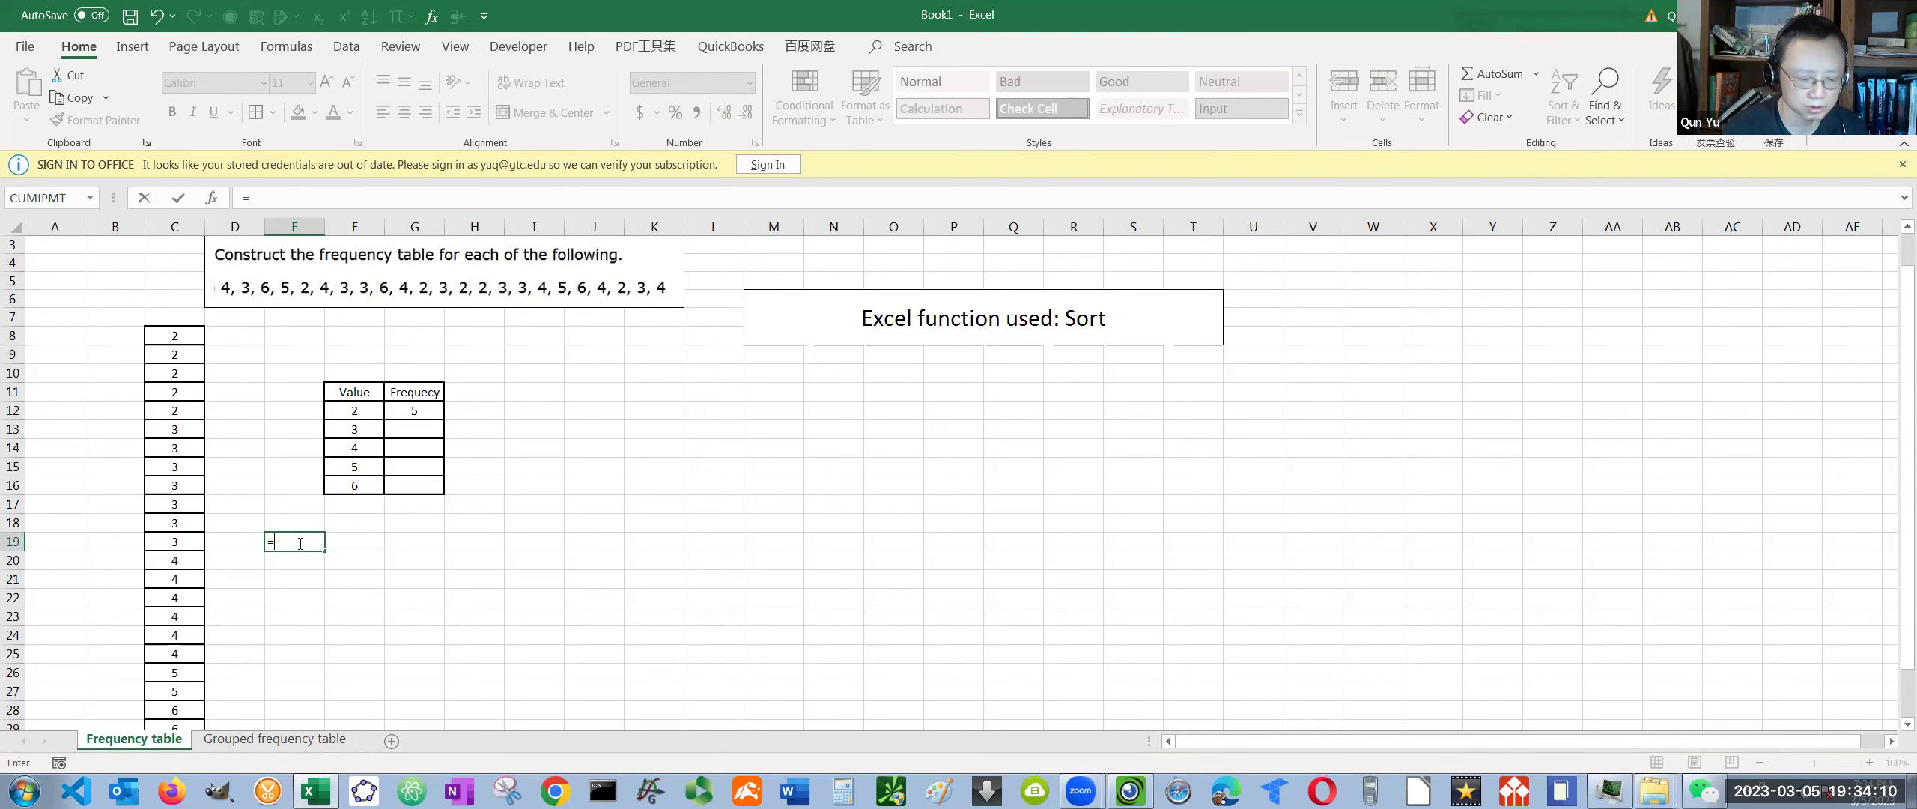
{"action": "type", "text": "count"}
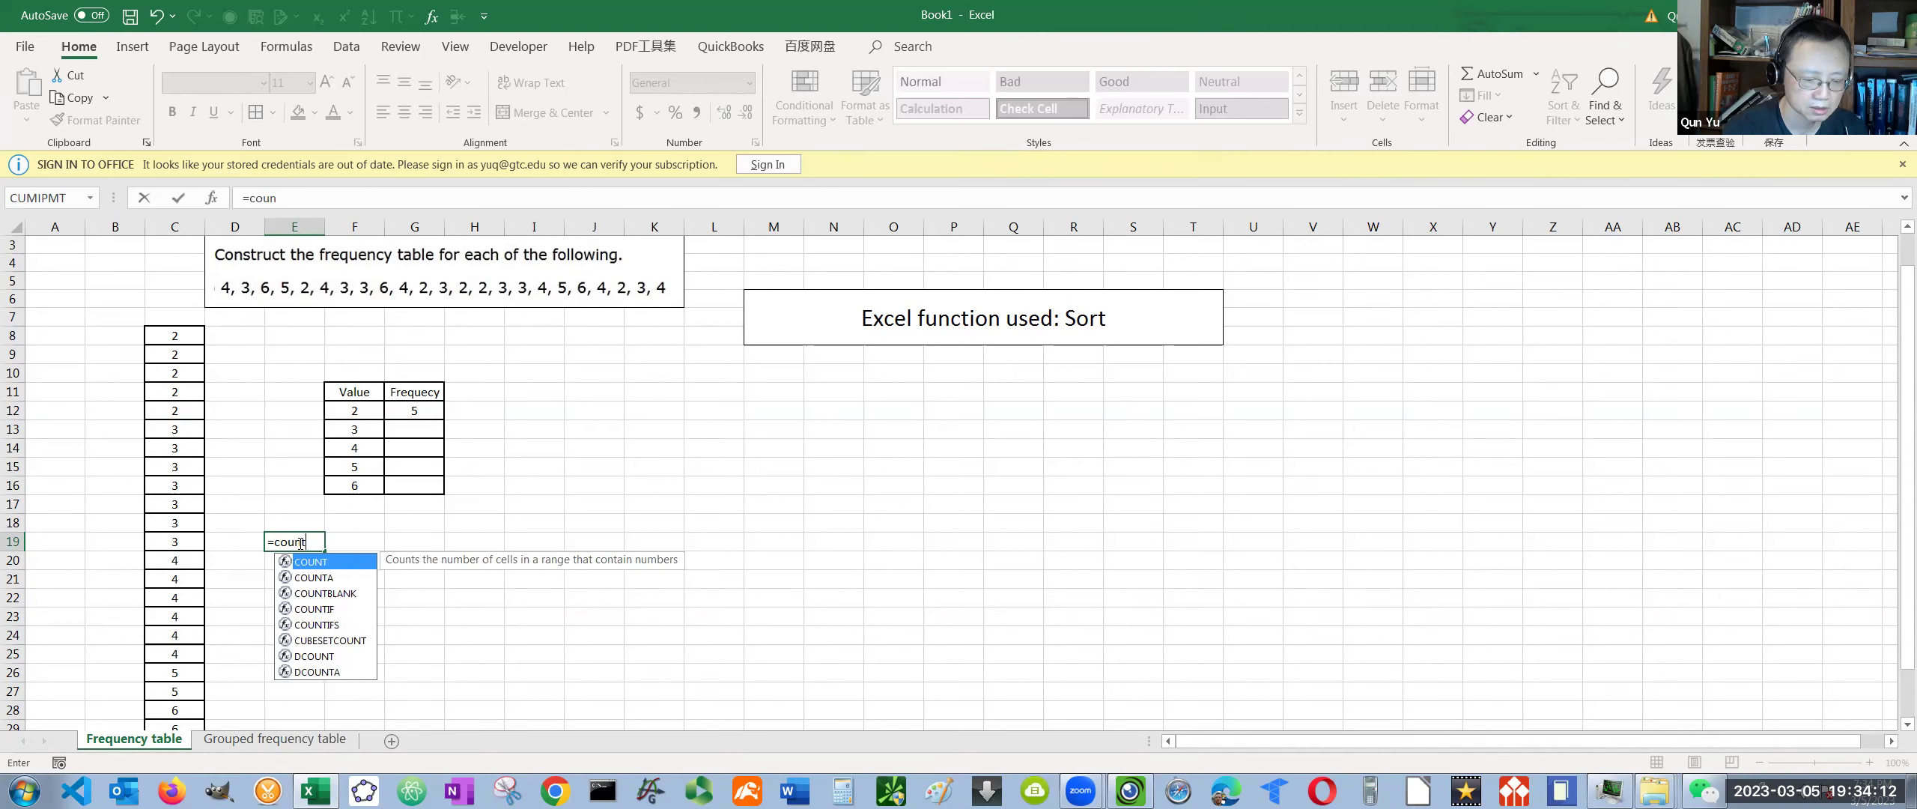
{"action": "type", "text": "("}
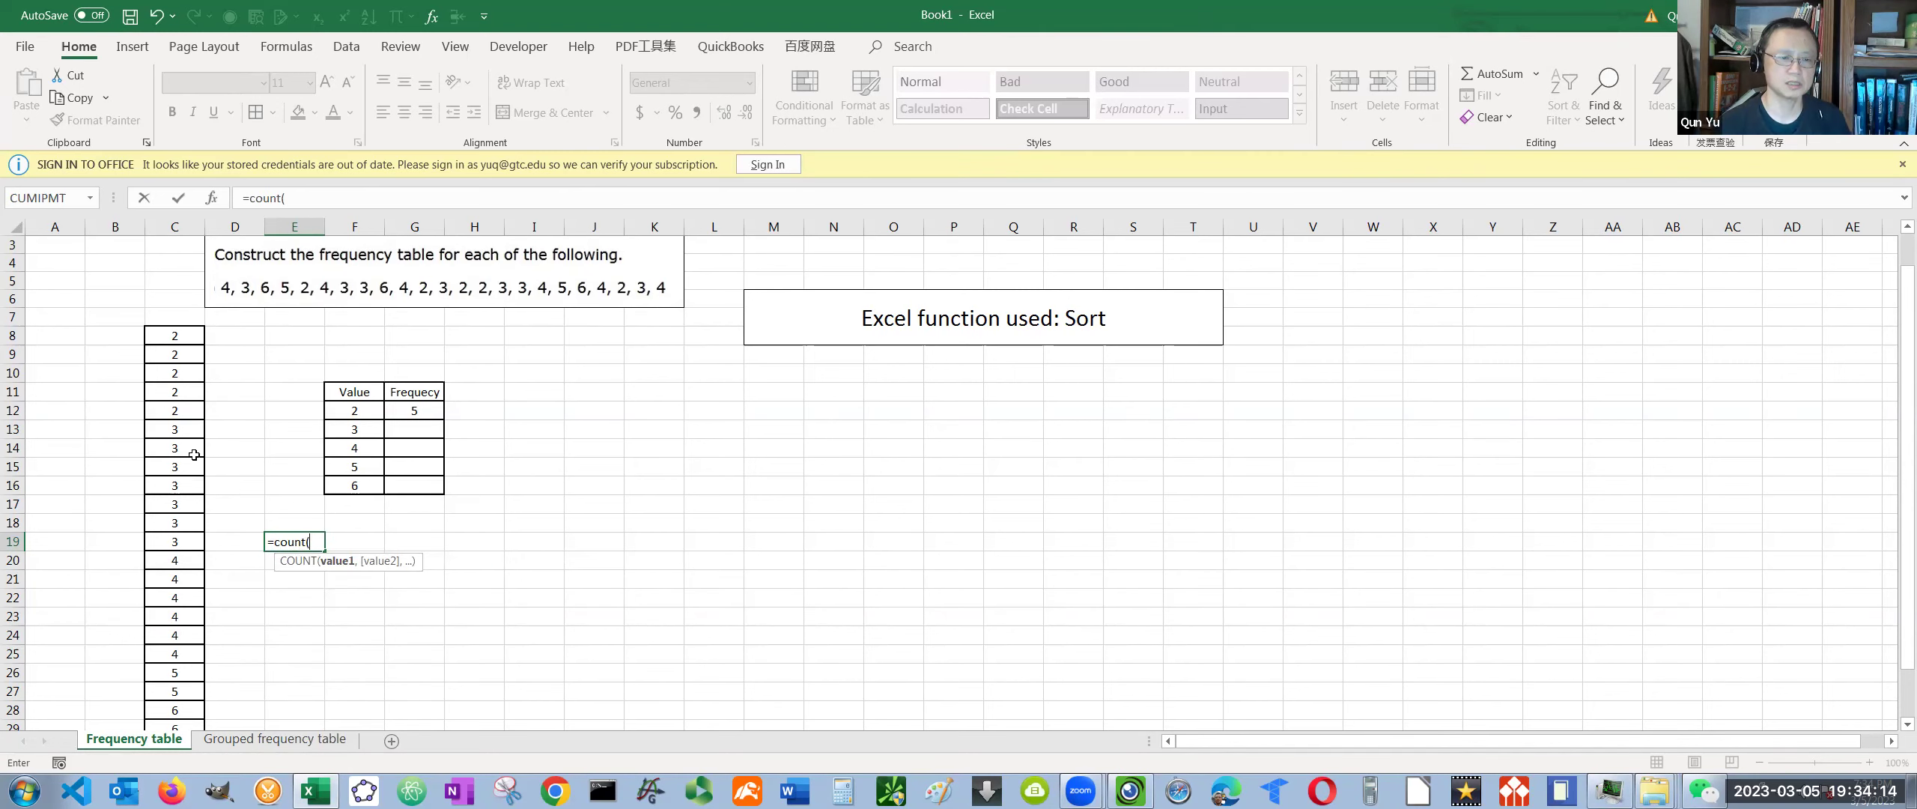
{"action": "left_click_drag", "start_coordinate": [188, 430], "coordinate": [187, 541]}
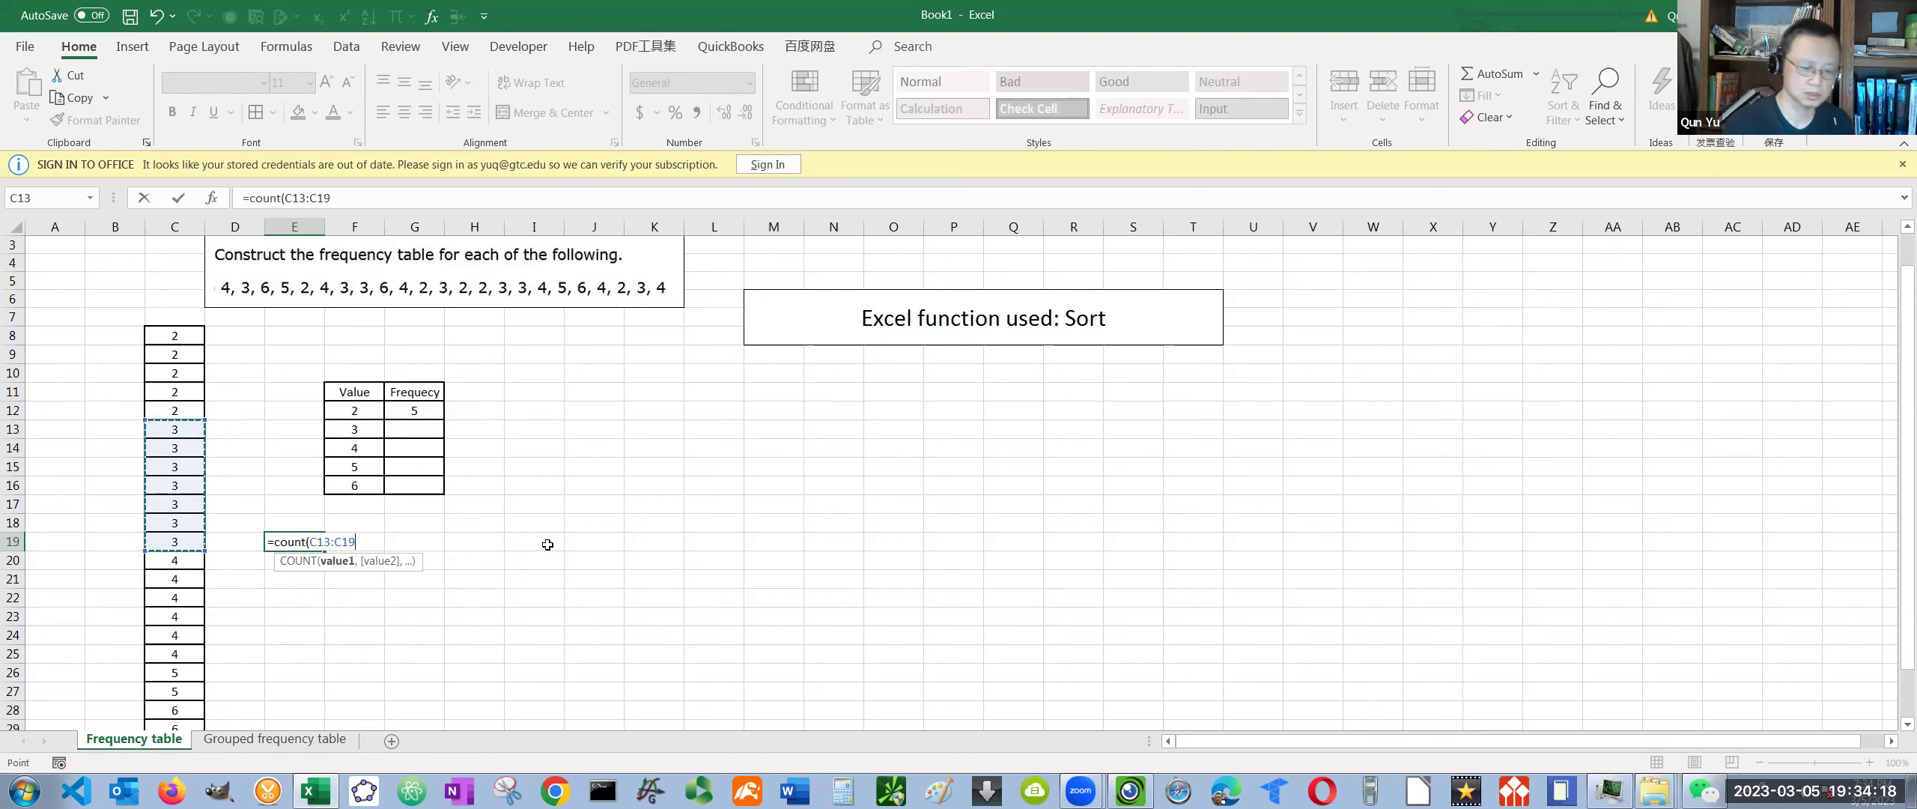
{"action": "type", "text": ")"}
{"action": "key", "text": "Return"}
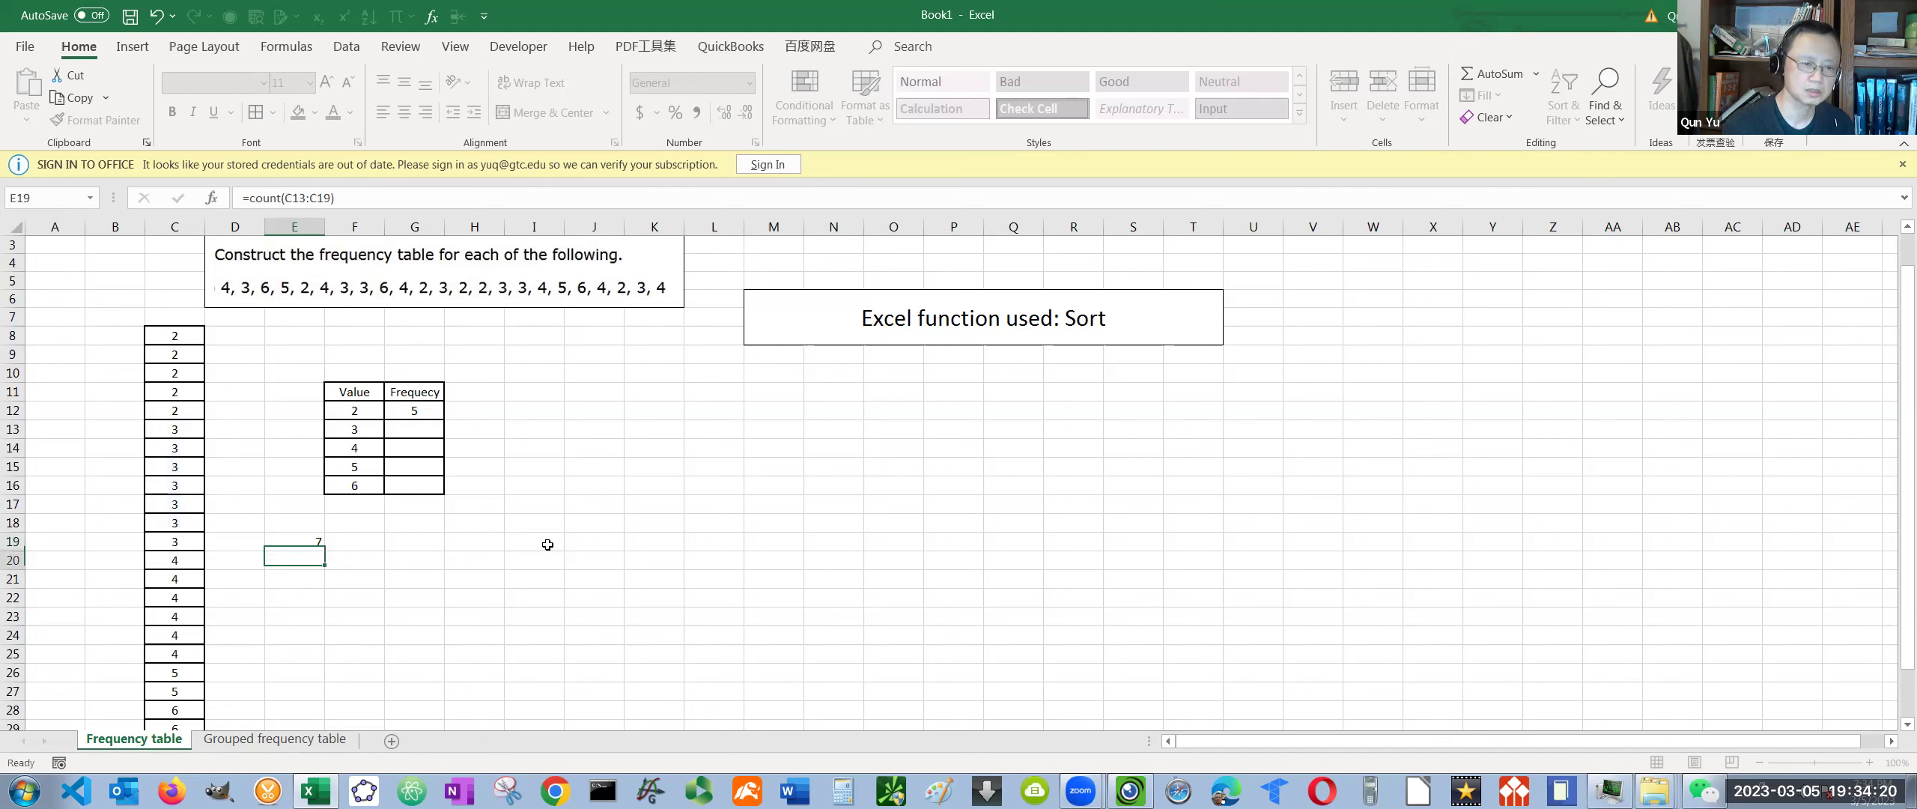
{"action": "left_click", "coordinate": [424, 435]}
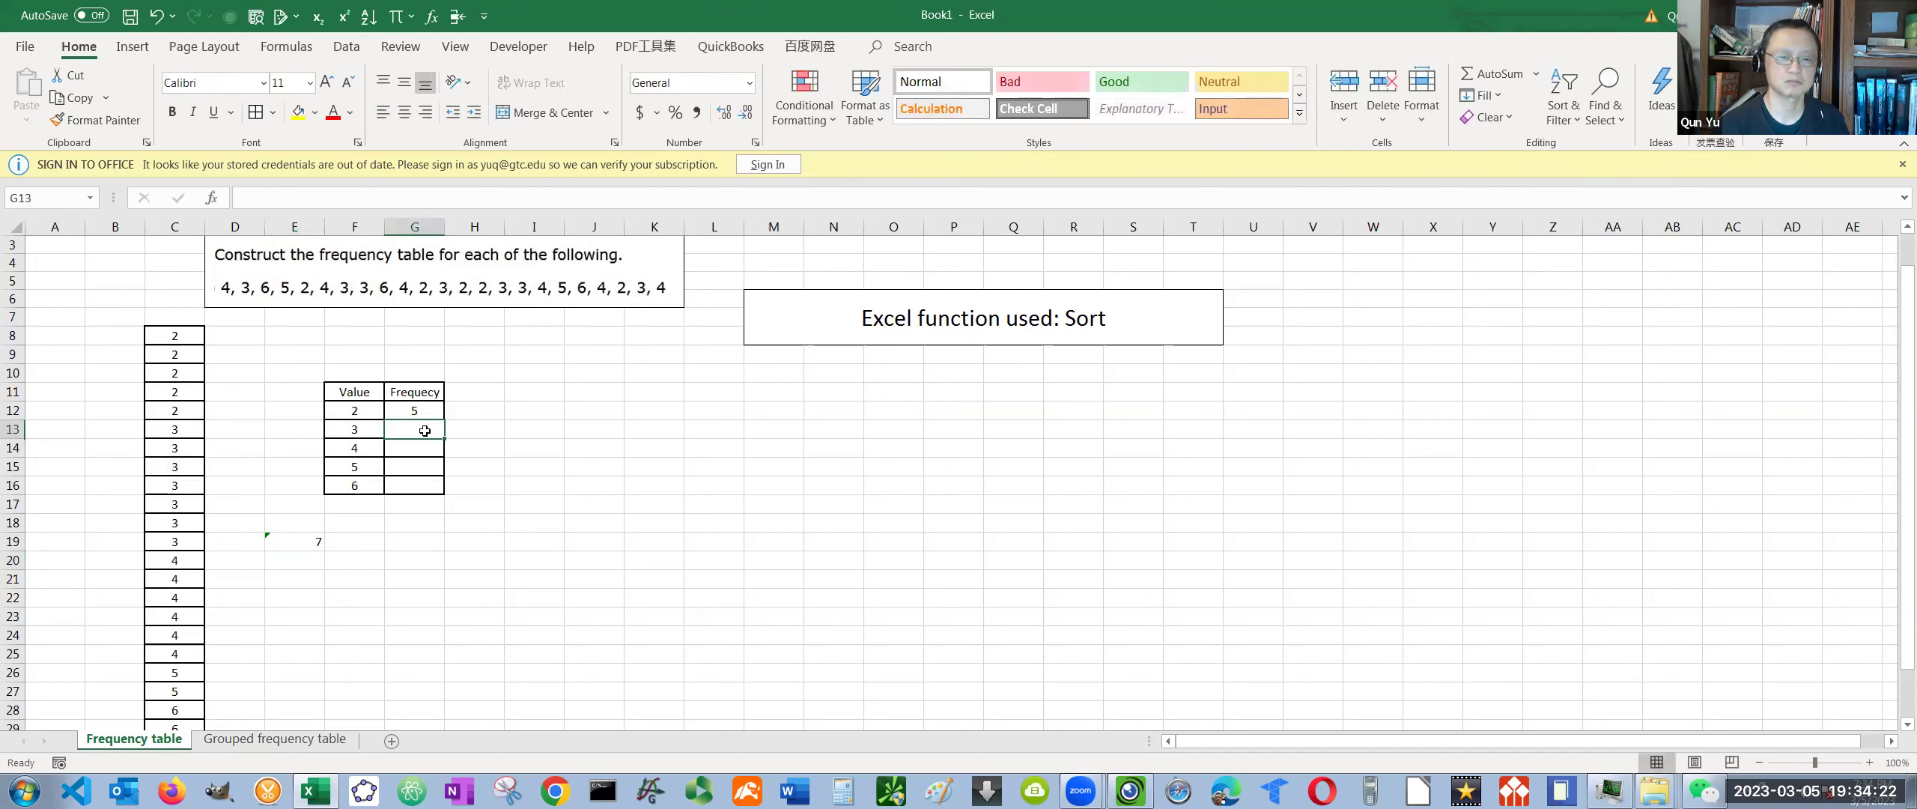
Enter frequency 7 for value 3, delete the helper COUNT formula, and verify the seven 3s
{"action": "type", "text": "7"}
{"action": "left_click", "coordinate": [540, 480]}
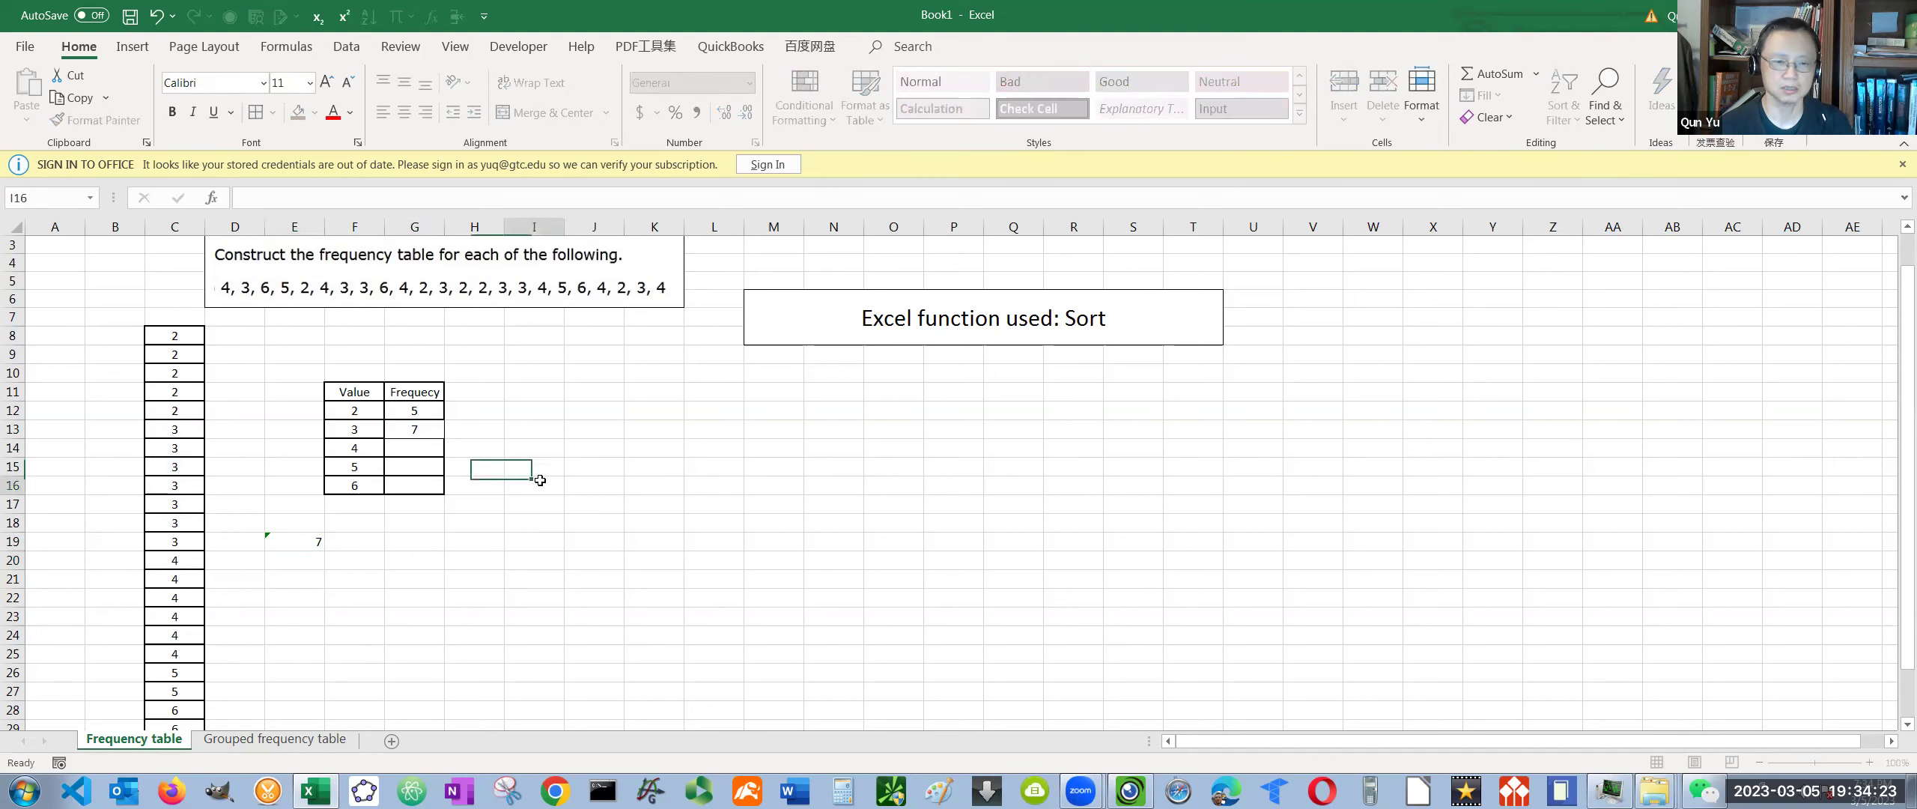
{"action": "left_click", "coordinate": [313, 543]}
{"action": "key", "text": "Delete"}
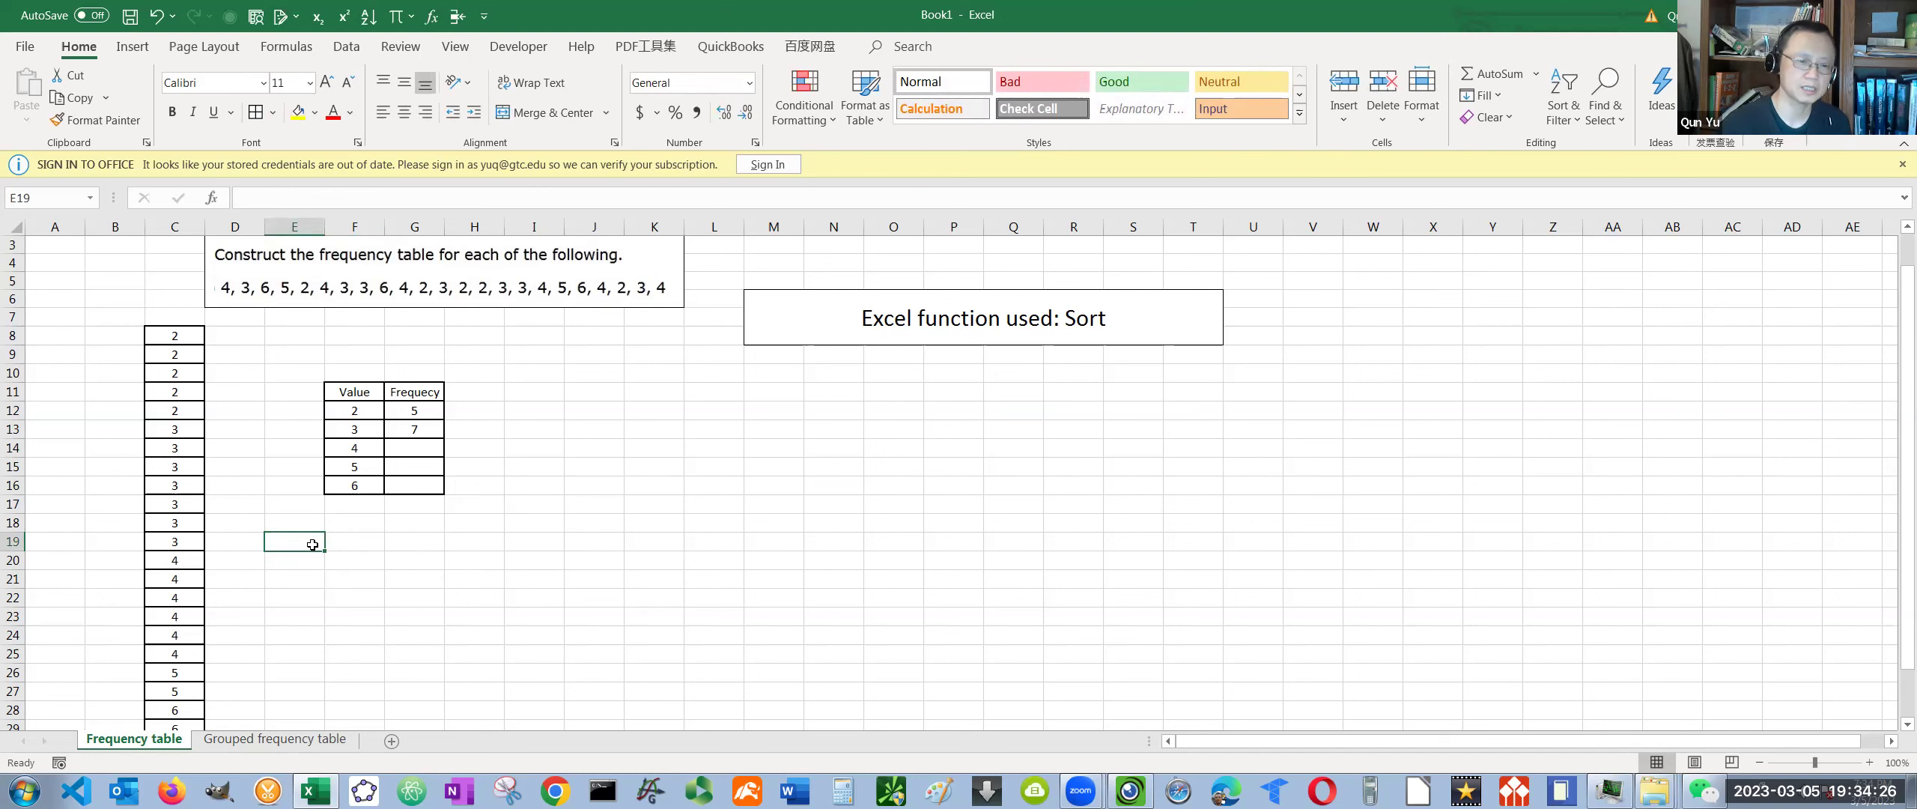
{"action": "left_click", "coordinate": [179, 432]}
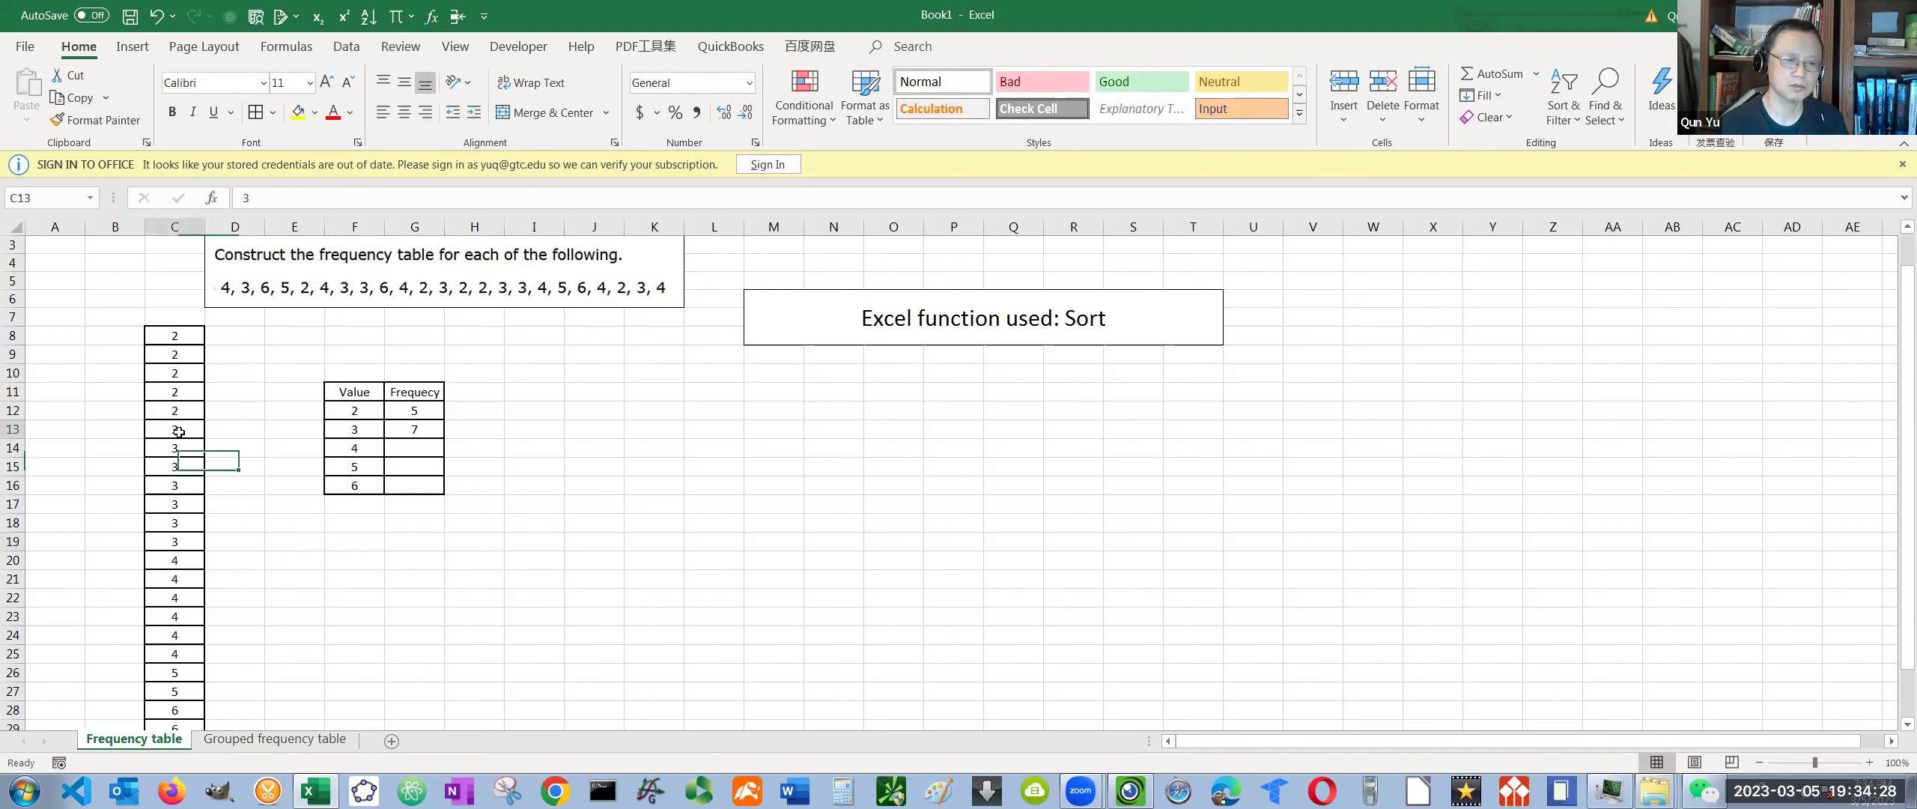
{"action": "left_click", "coordinate": [179, 448]}
{"action": "left_click", "coordinate": [176, 468]}
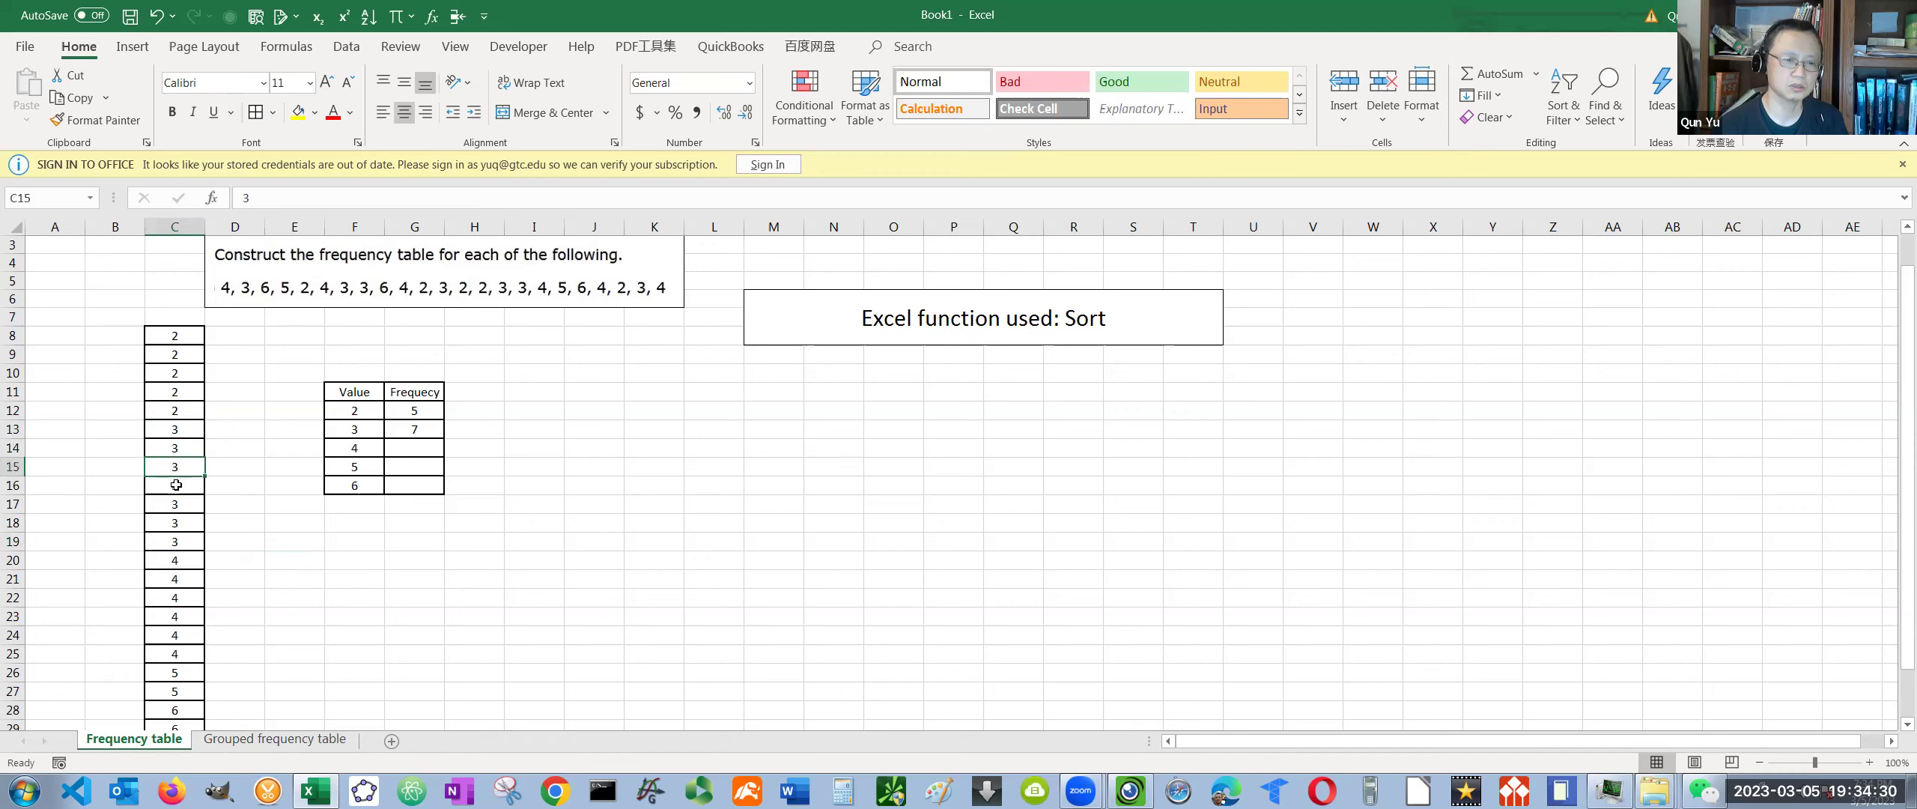
{"action": "left_click", "coordinate": [176, 484]}
{"action": "left_click", "coordinate": [175, 503]}
{"action": "left_click", "coordinate": [174, 522]}
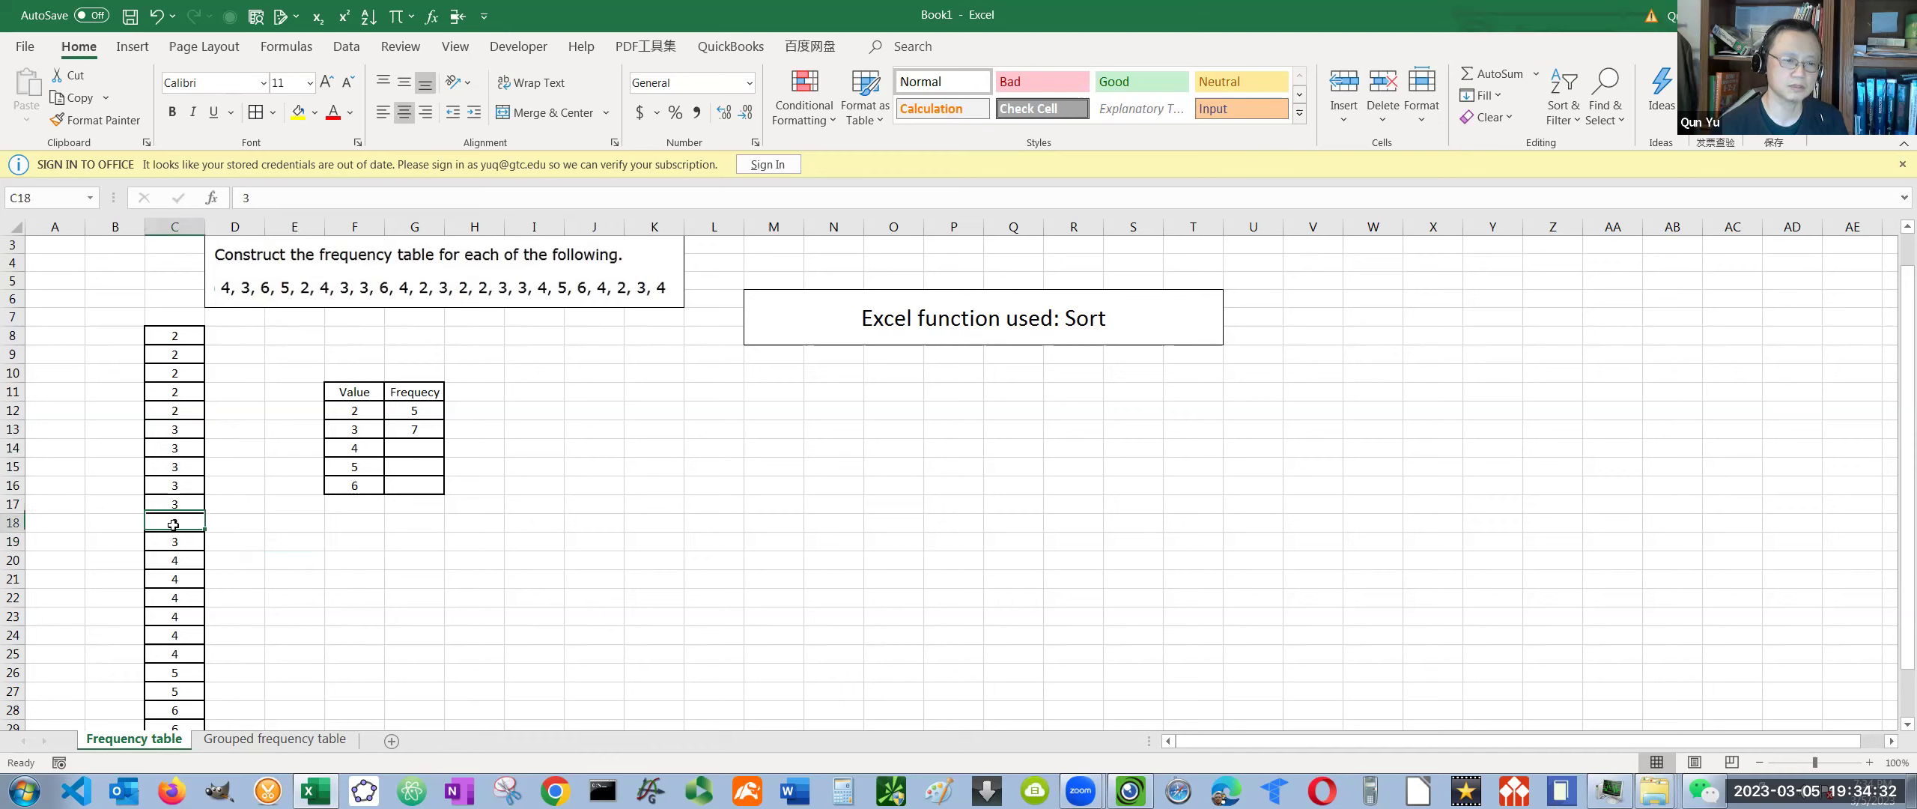
{"action": "left_click", "coordinate": [173, 542]}
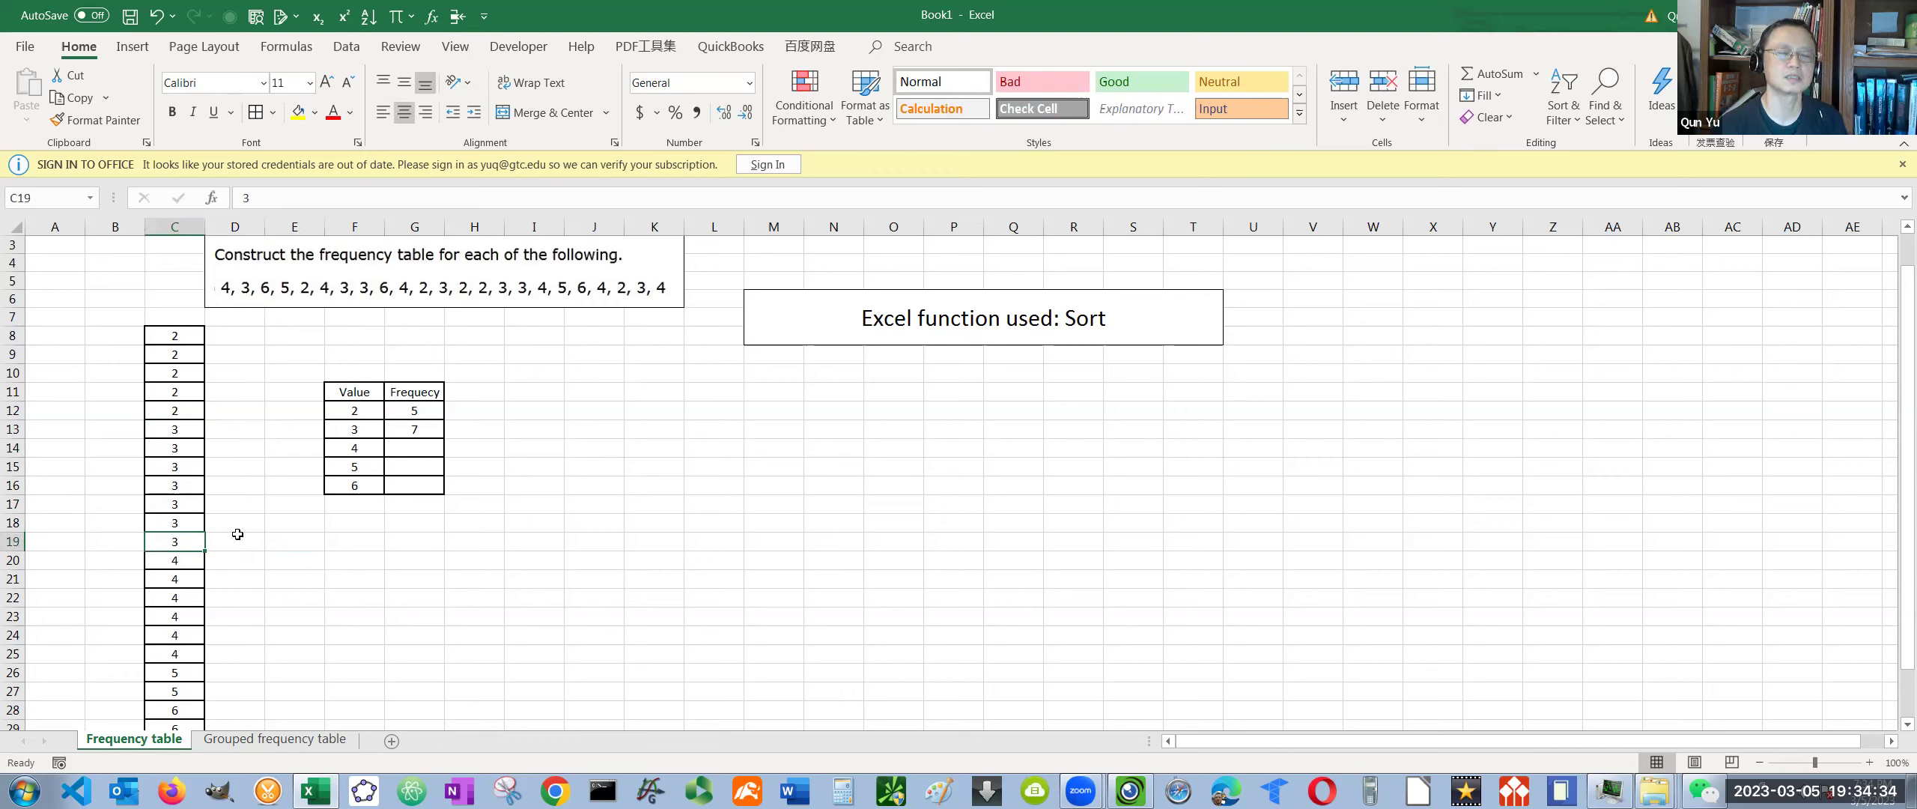
Enter frequencies 6 for value 4, 5 for value 5, and 3 for value 6
{"action": "left_click_drag", "start_coordinate": [180, 559], "coordinate": [179, 609]}
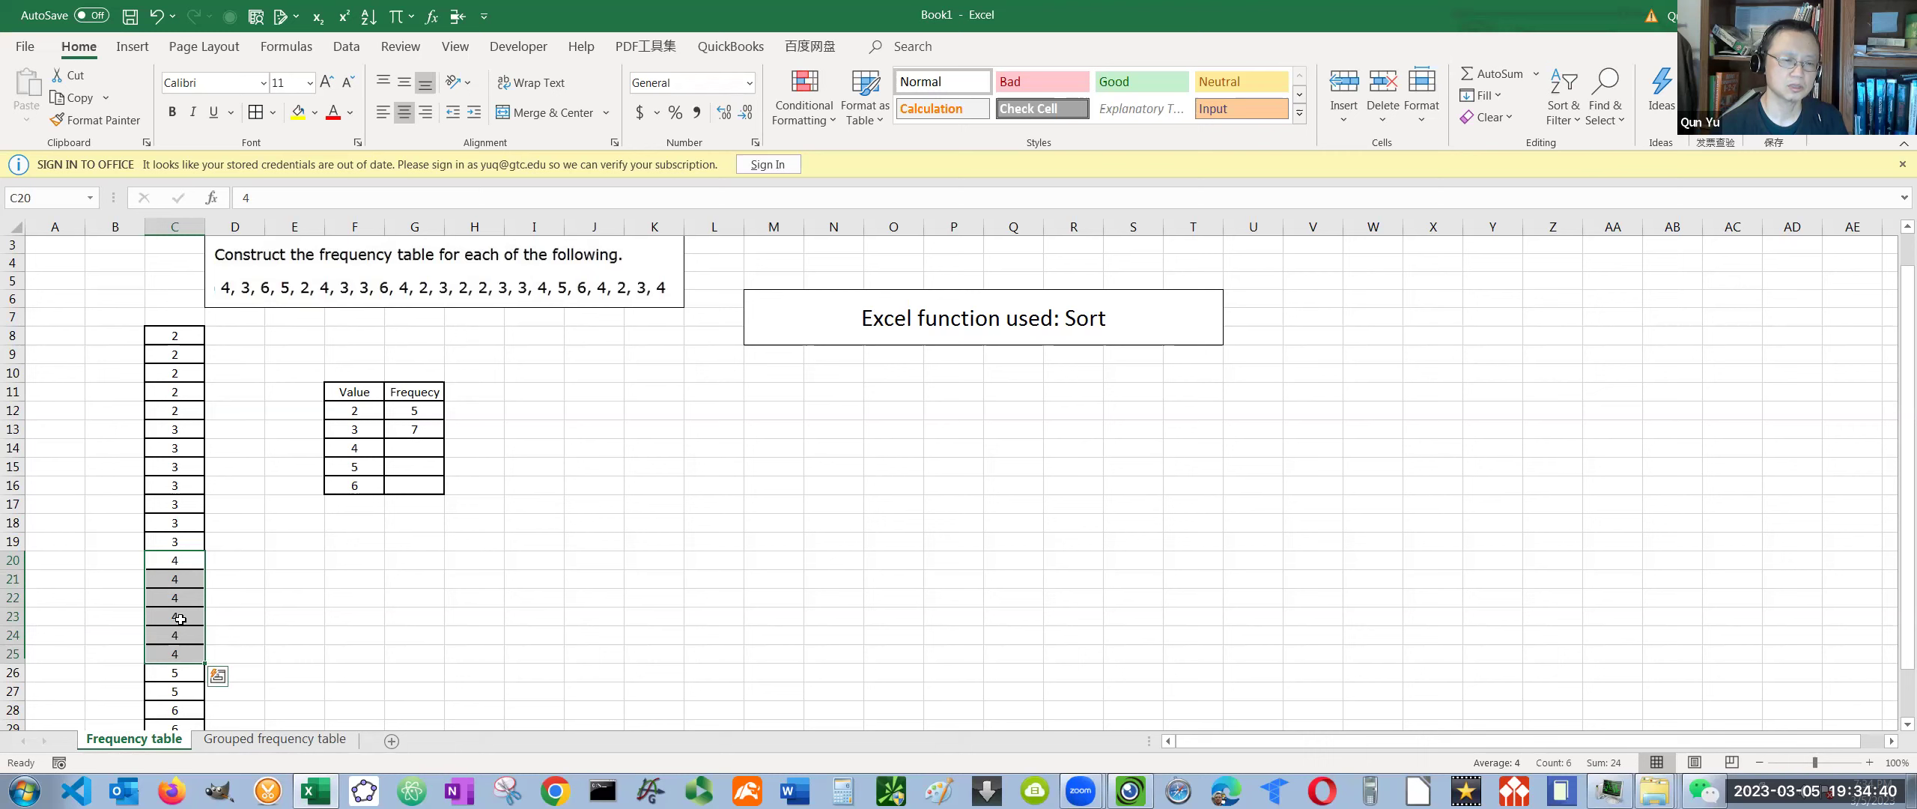
{"action": "left_click", "coordinate": [411, 452]}
{"action": "type", "text": "6"}
{"action": "left_click", "coordinate": [610, 504]}
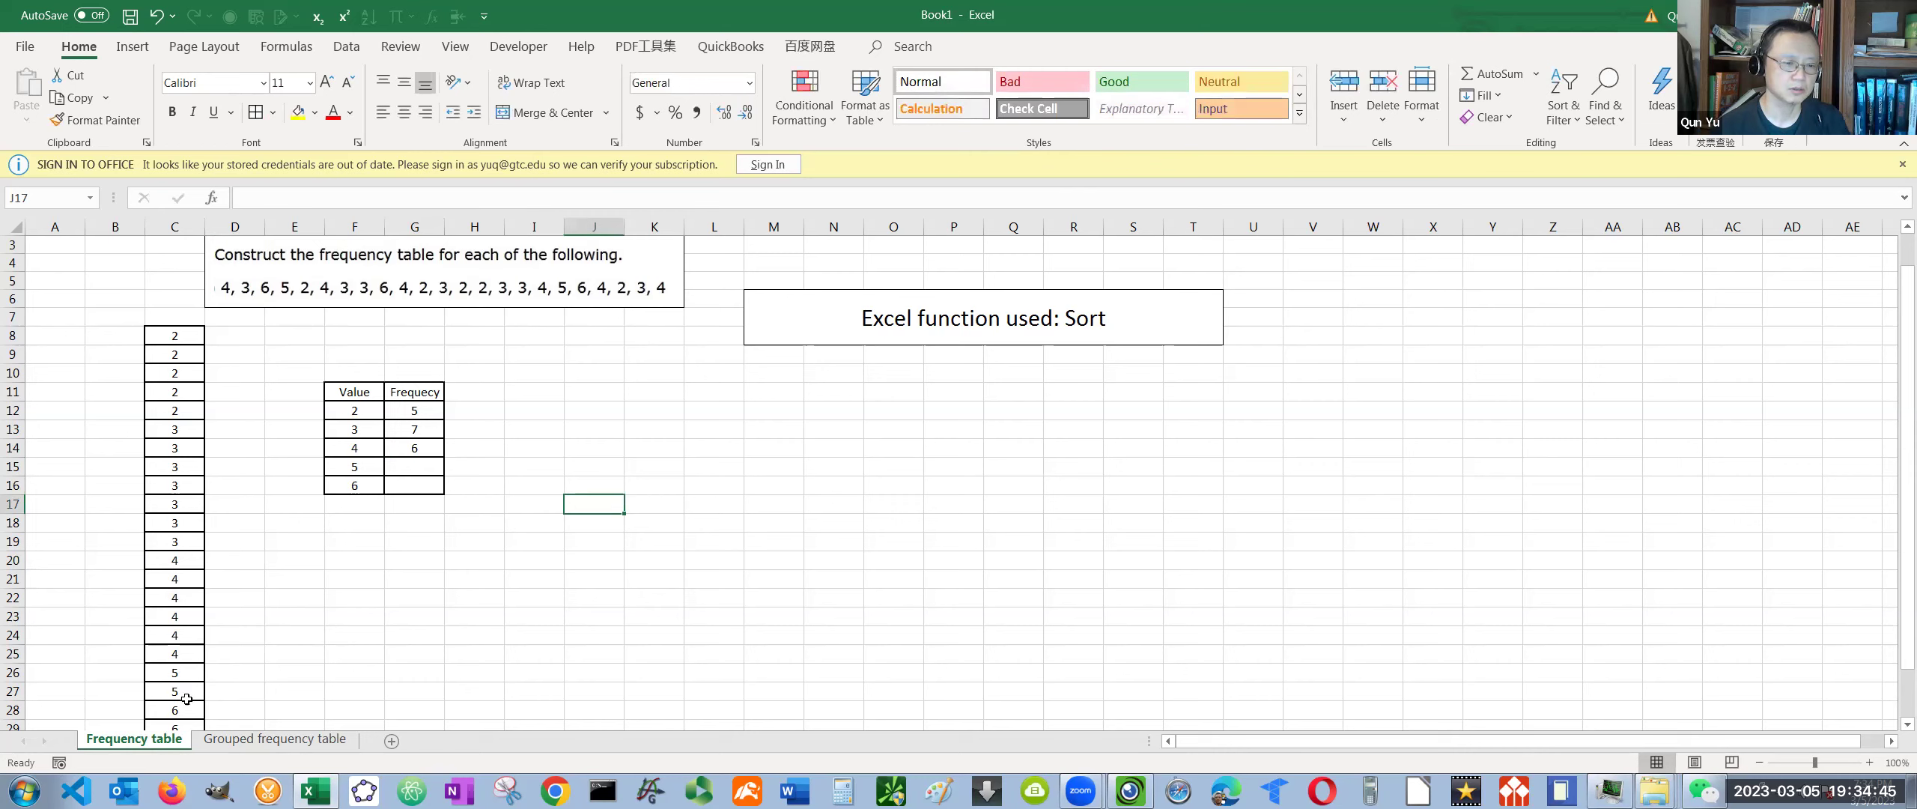
{"action": "left_click", "coordinate": [422, 467]}
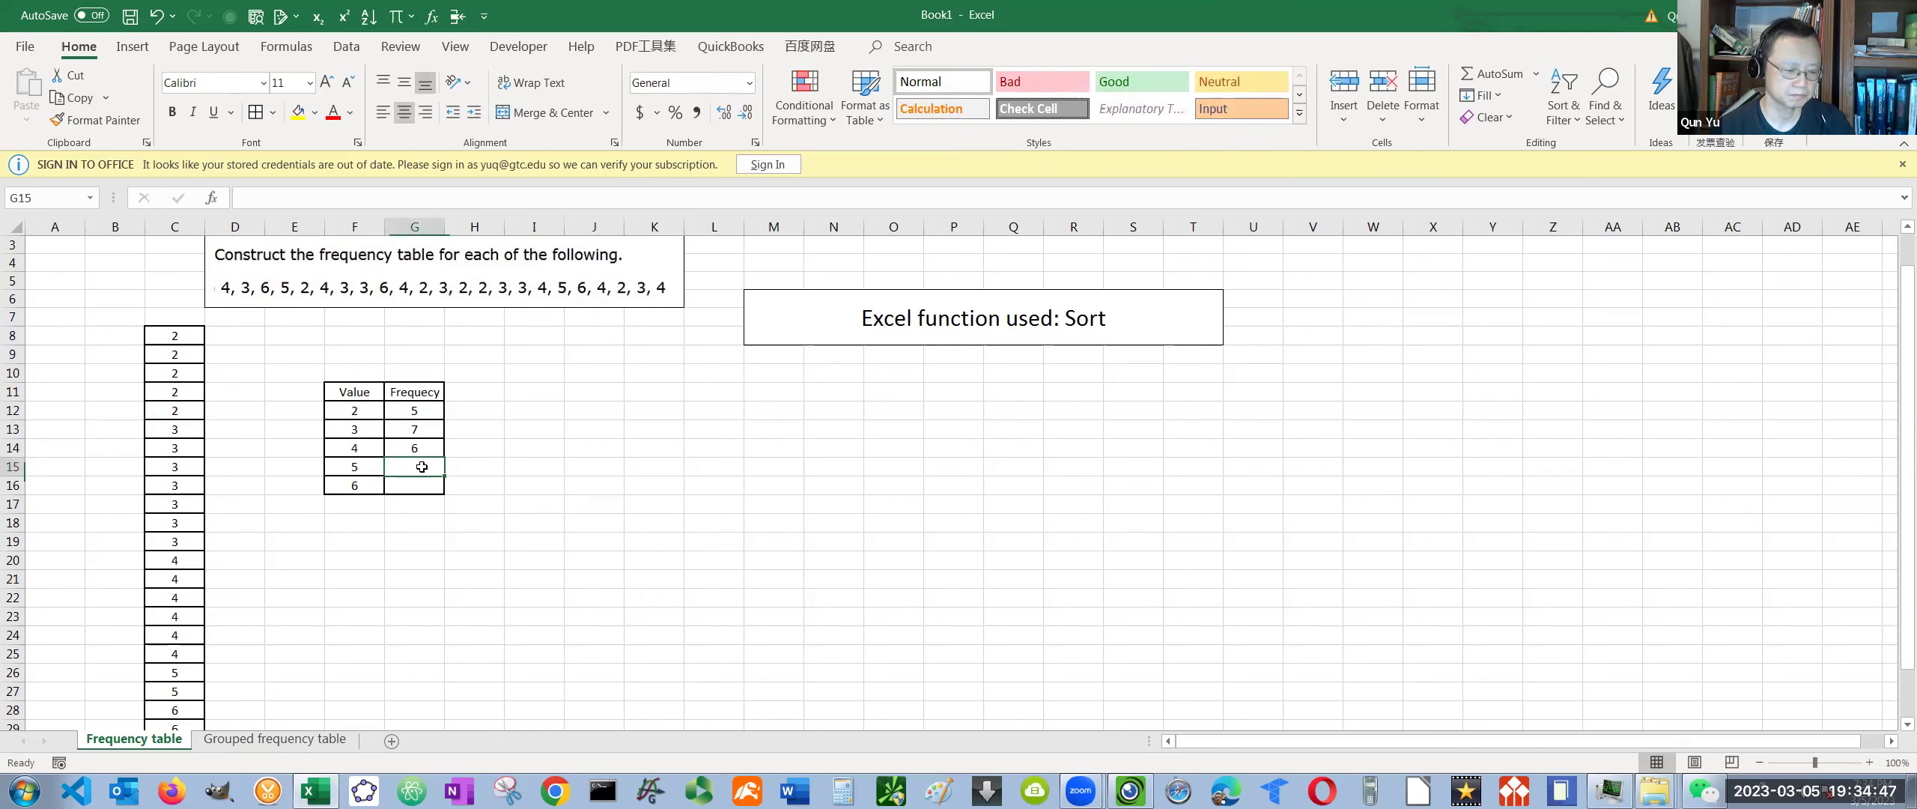
{"action": "type", "text": "5"}
{"action": "left_click", "coordinate": [534, 485]}
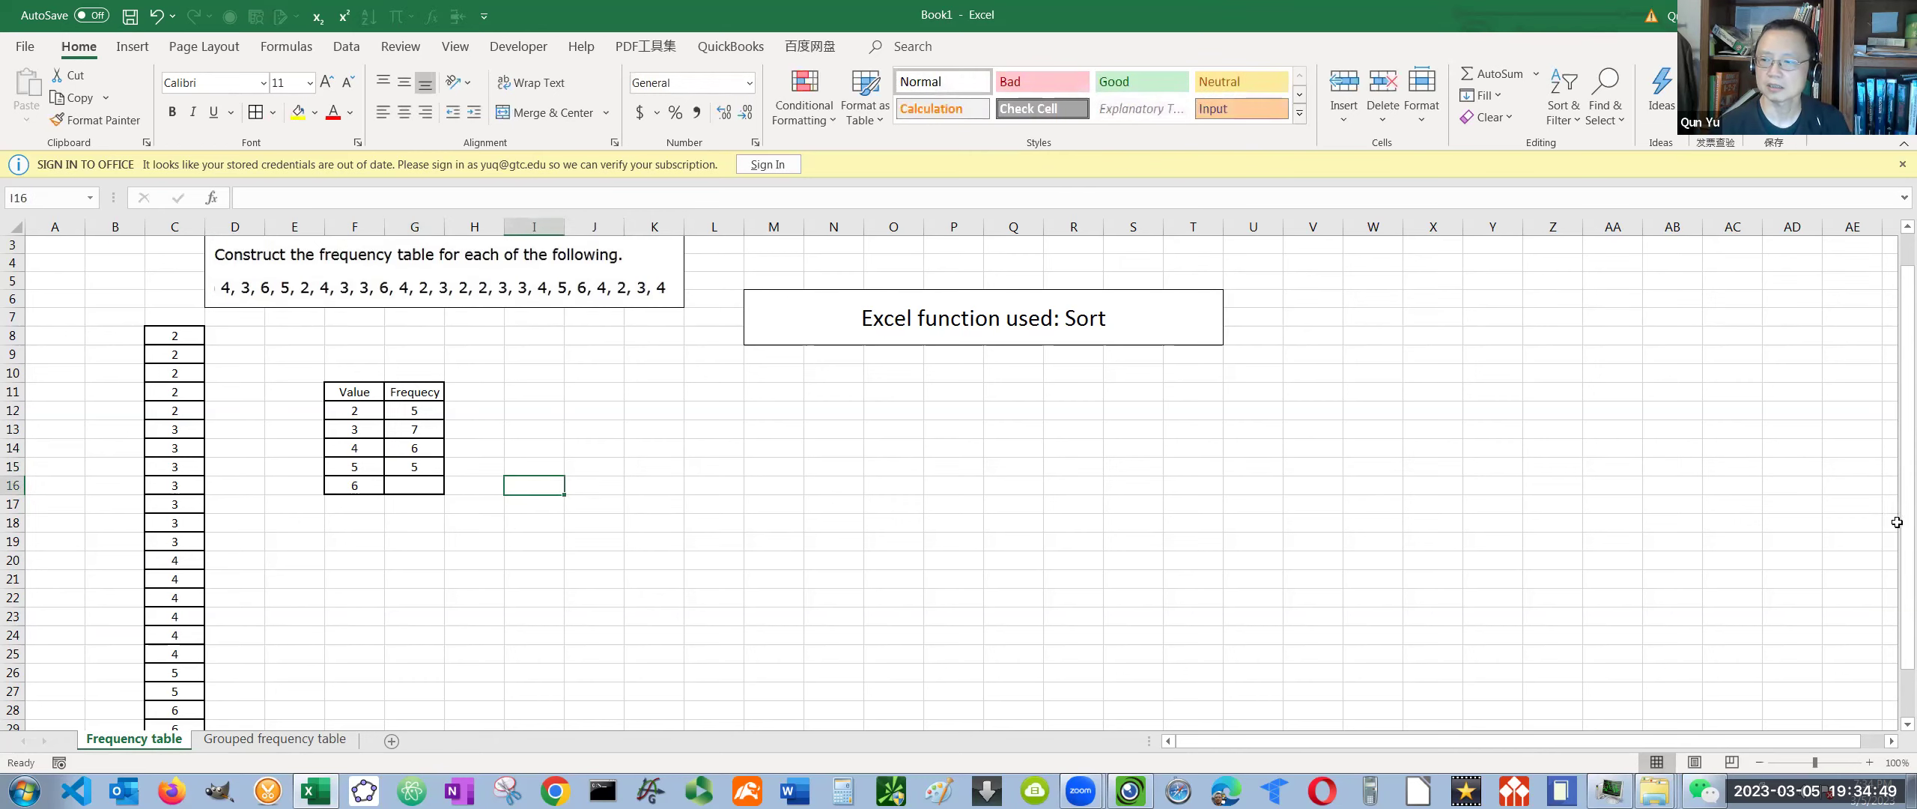
{"action": "left_click_drag", "start_coordinate": [1895, 535], "coordinate": [1895, 584]}
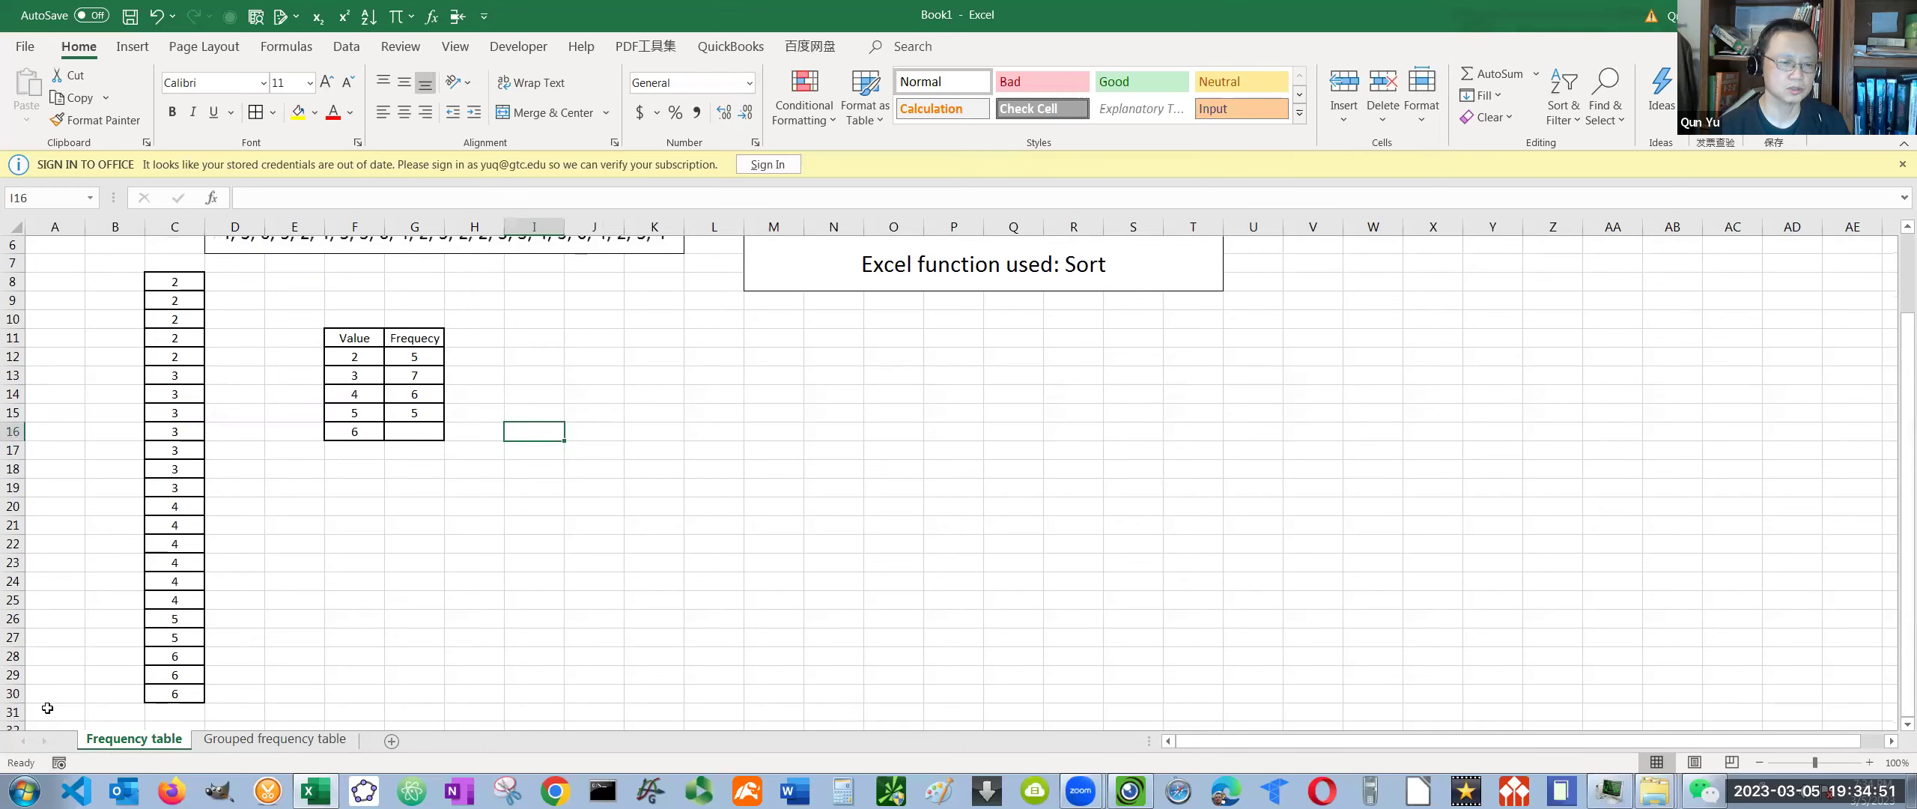
{"action": "left_click", "coordinate": [422, 428]}
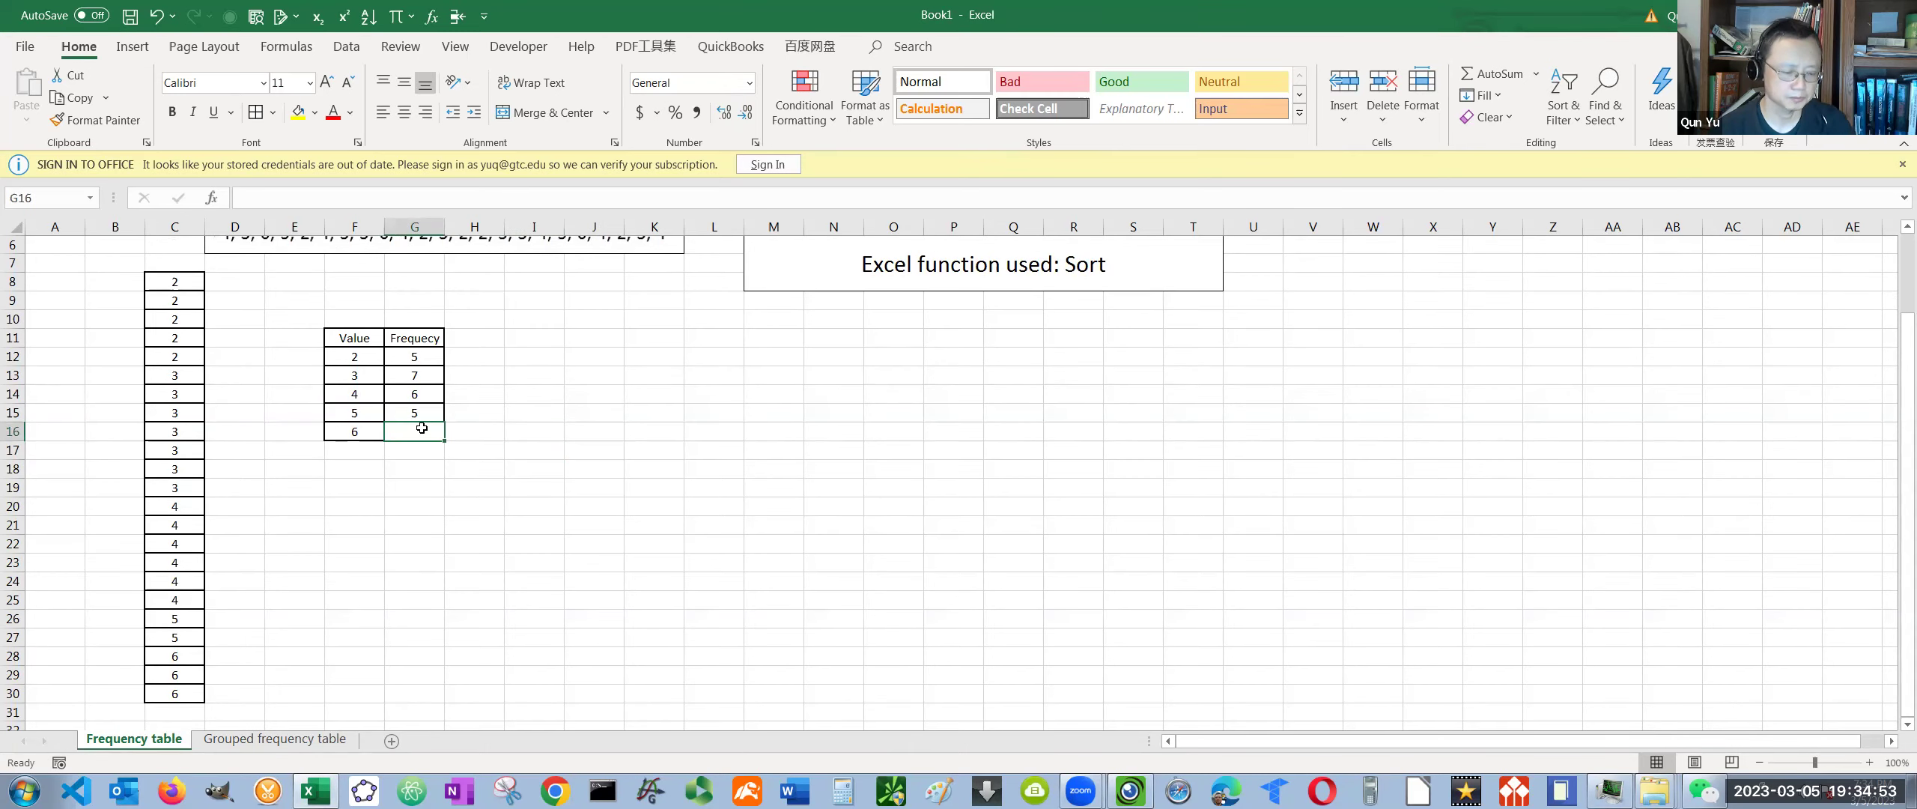
{"action": "type", "text": "3"}
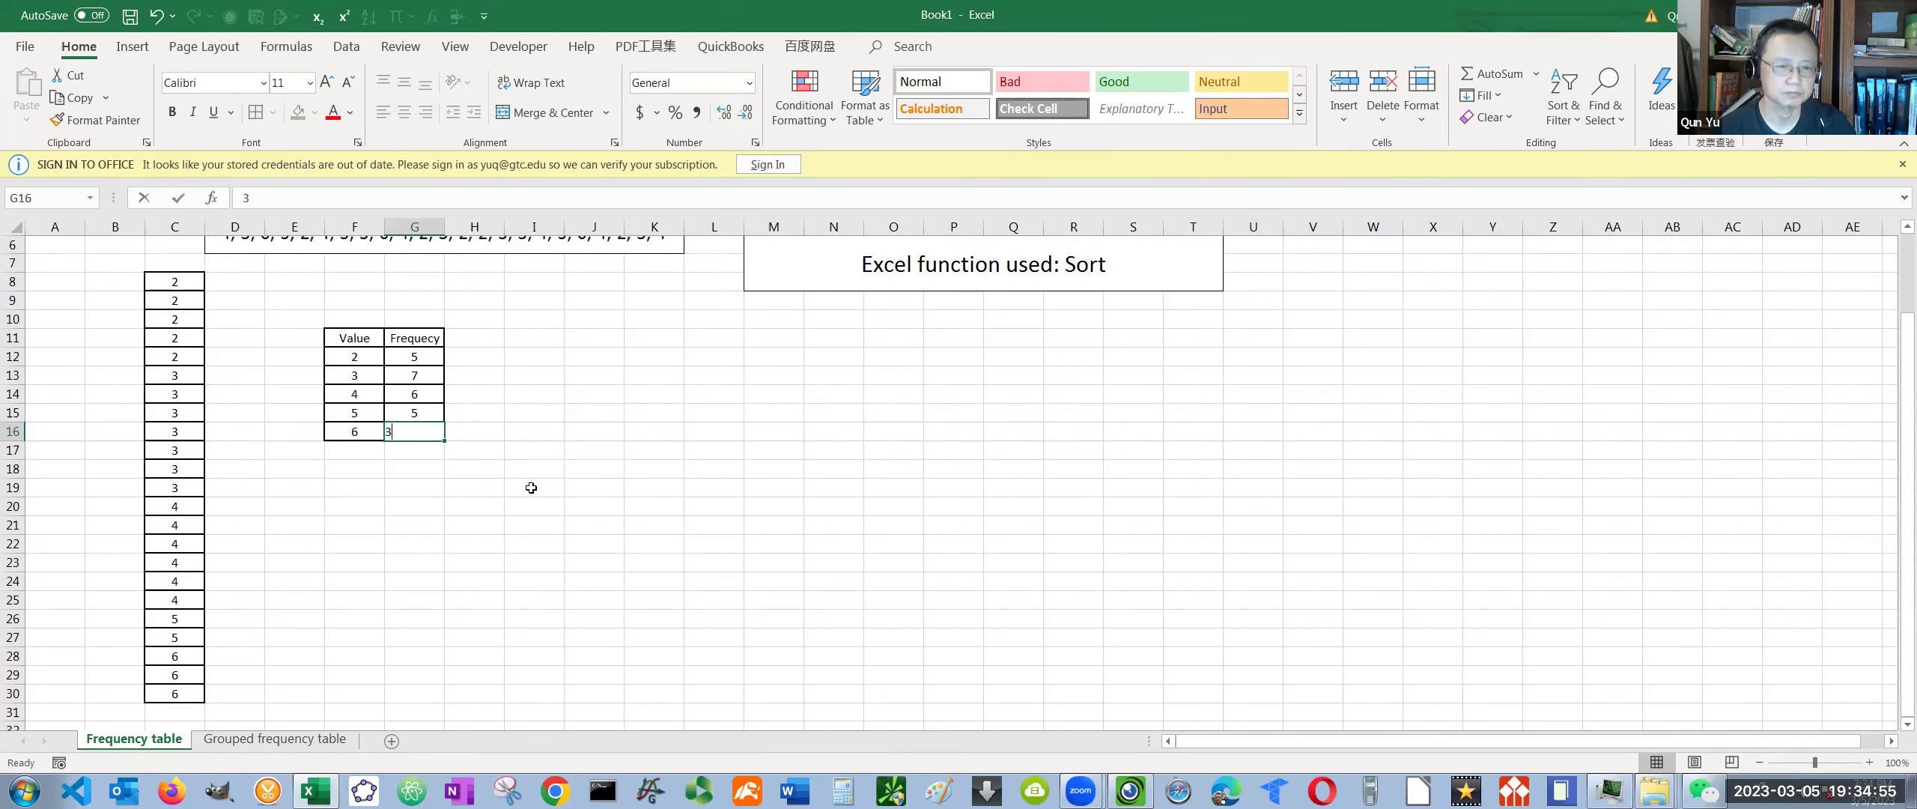
{"action": "left_click", "coordinate": [533, 488]}
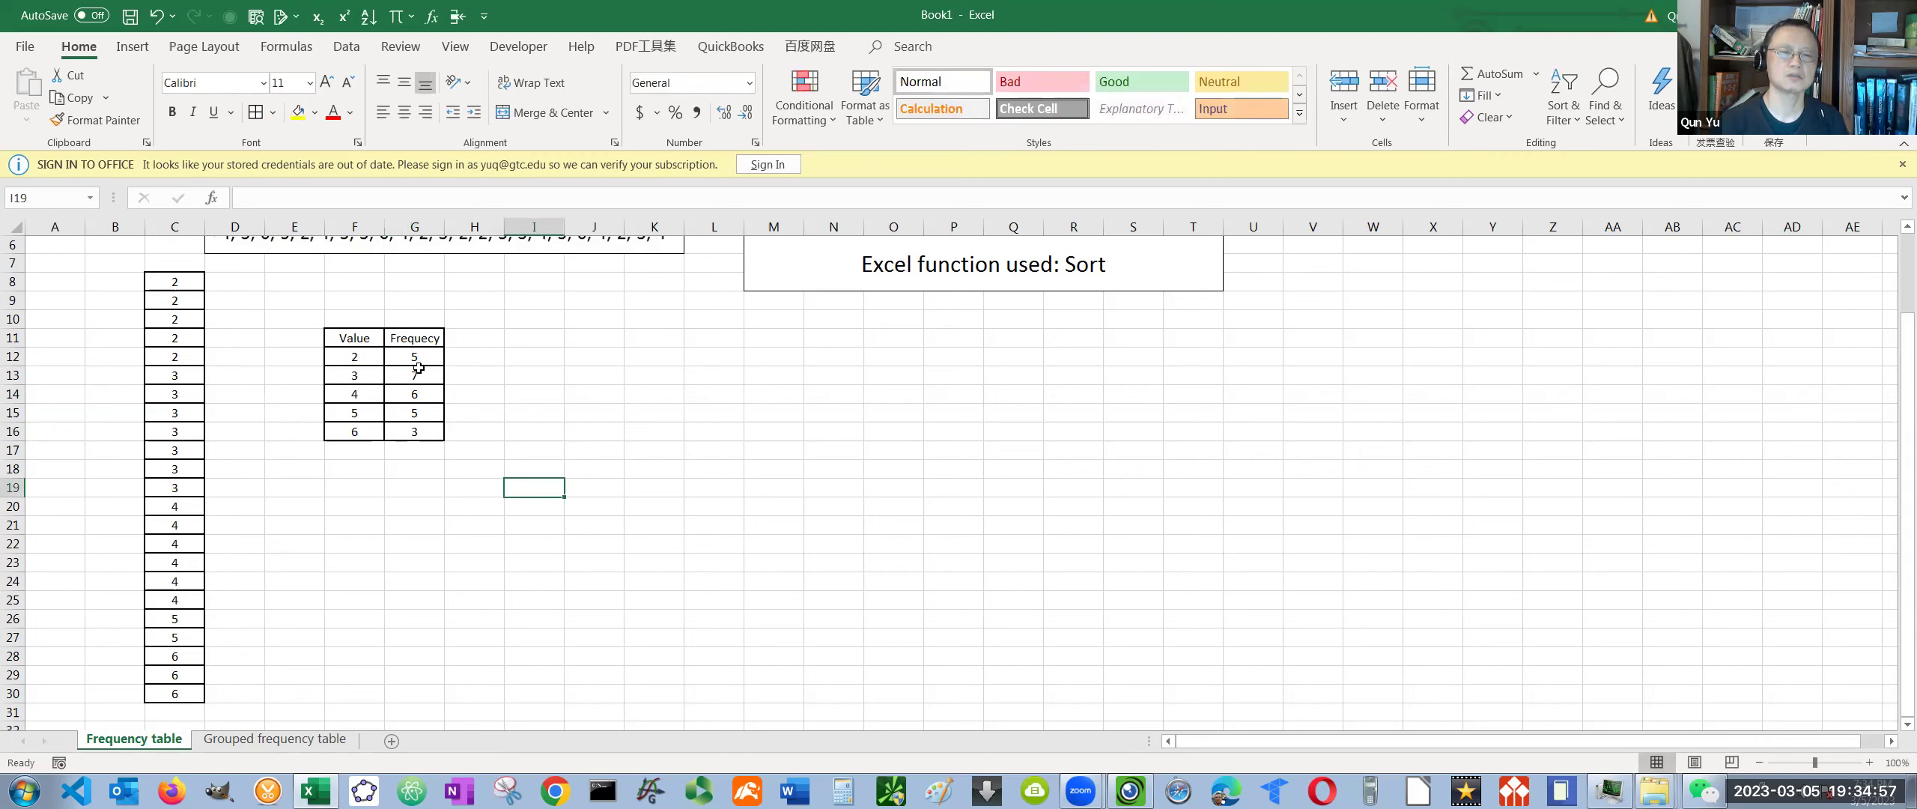
Enter =COUNT(C8:C30) in G21 to confirm column C holds 23 values
{"action": "scroll", "coordinate": [1853, 423], "scroll_direction": "up", "scroll_amount": 1}
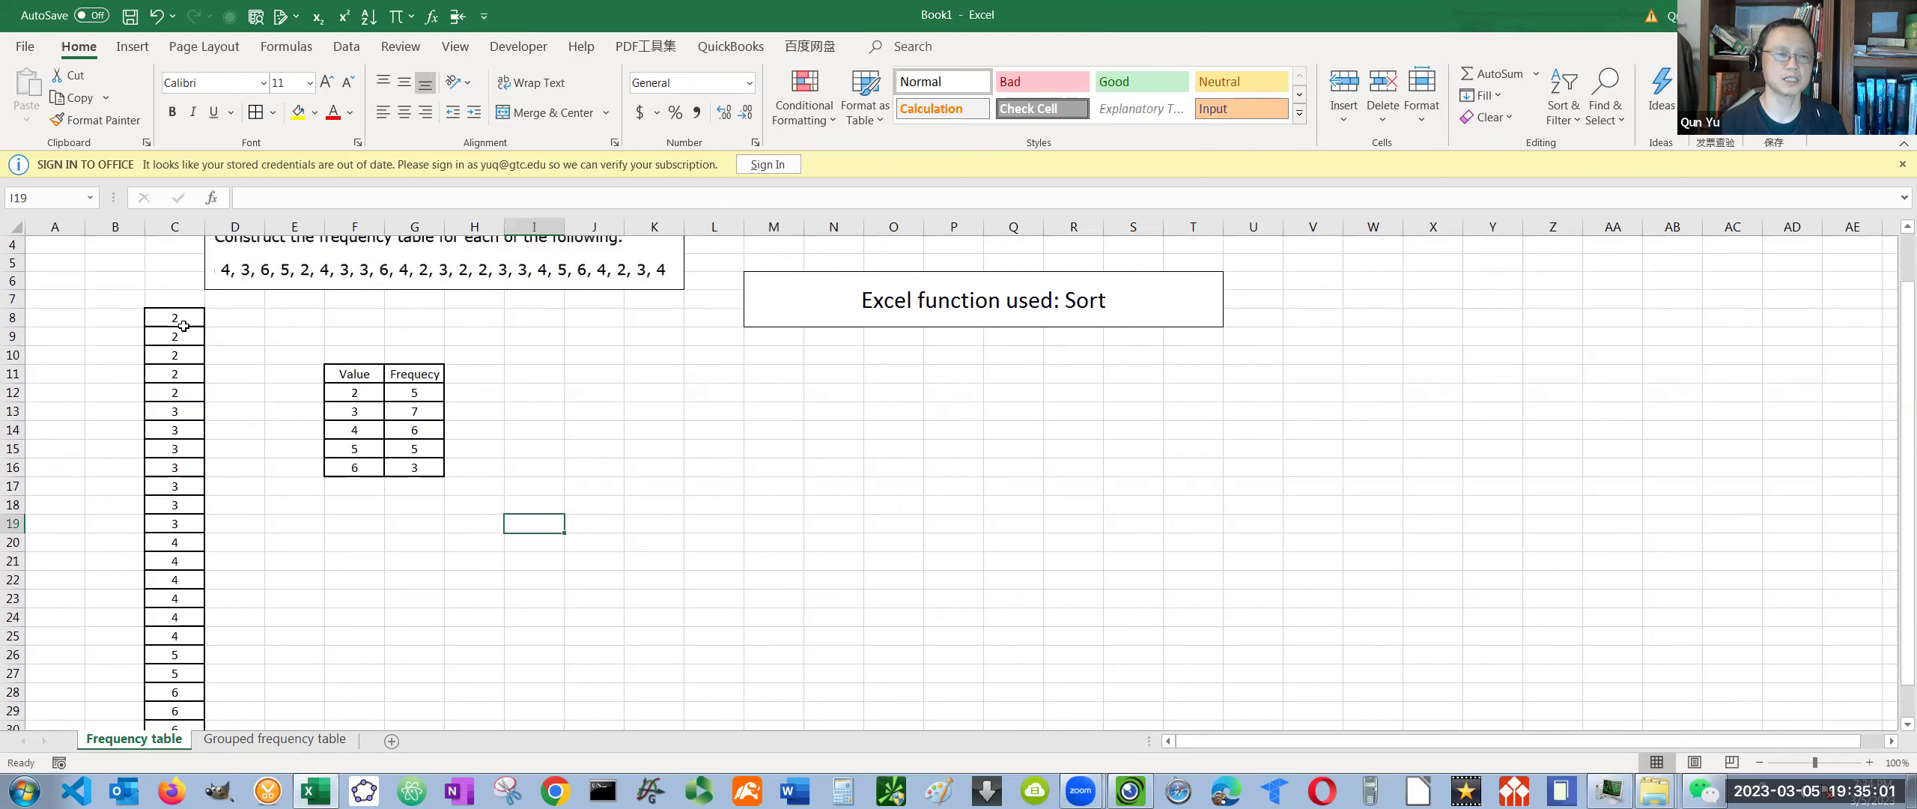
{"action": "left_click", "coordinate": [396, 565]}
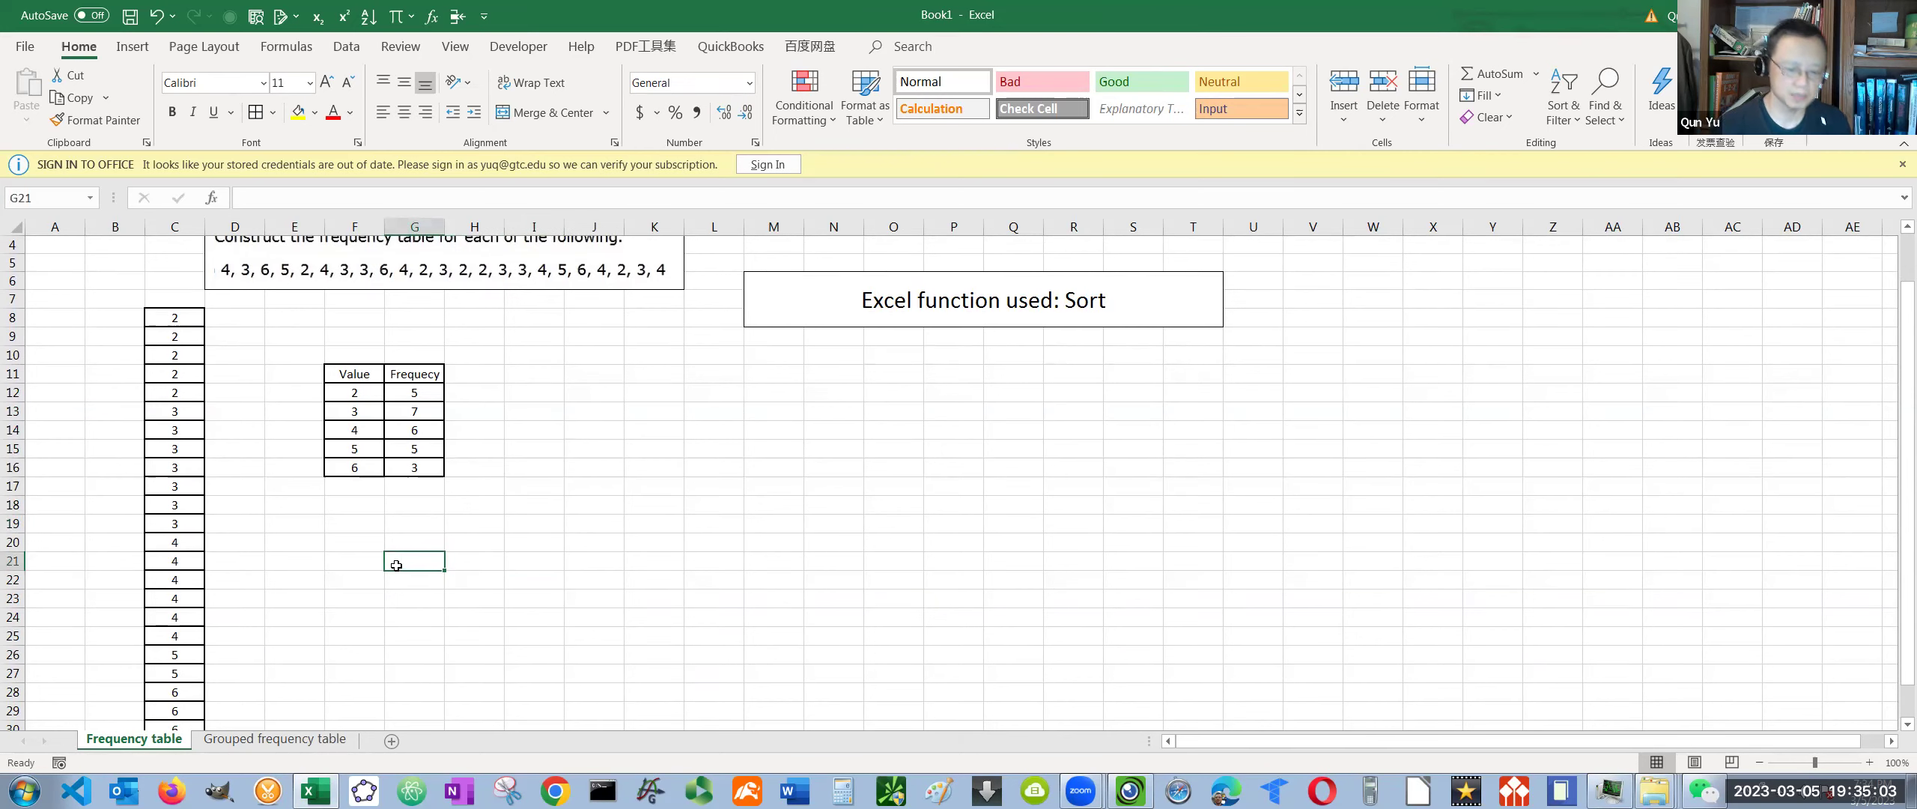
{"action": "type", "text": "=coun"}
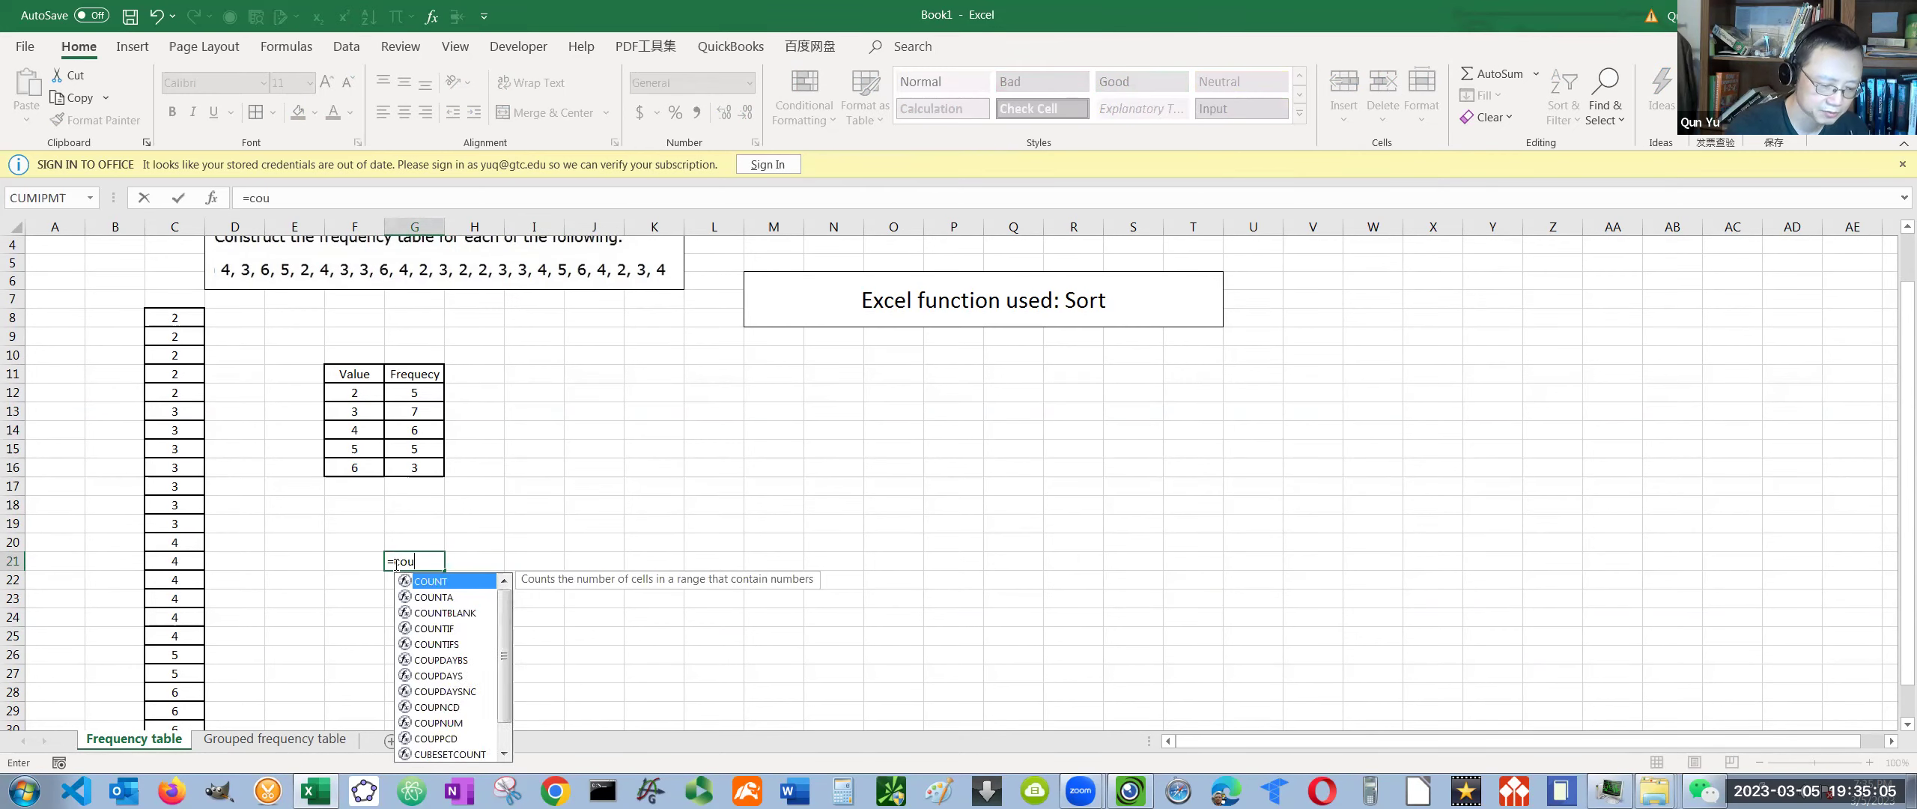
{"action": "type", "text": "t("}
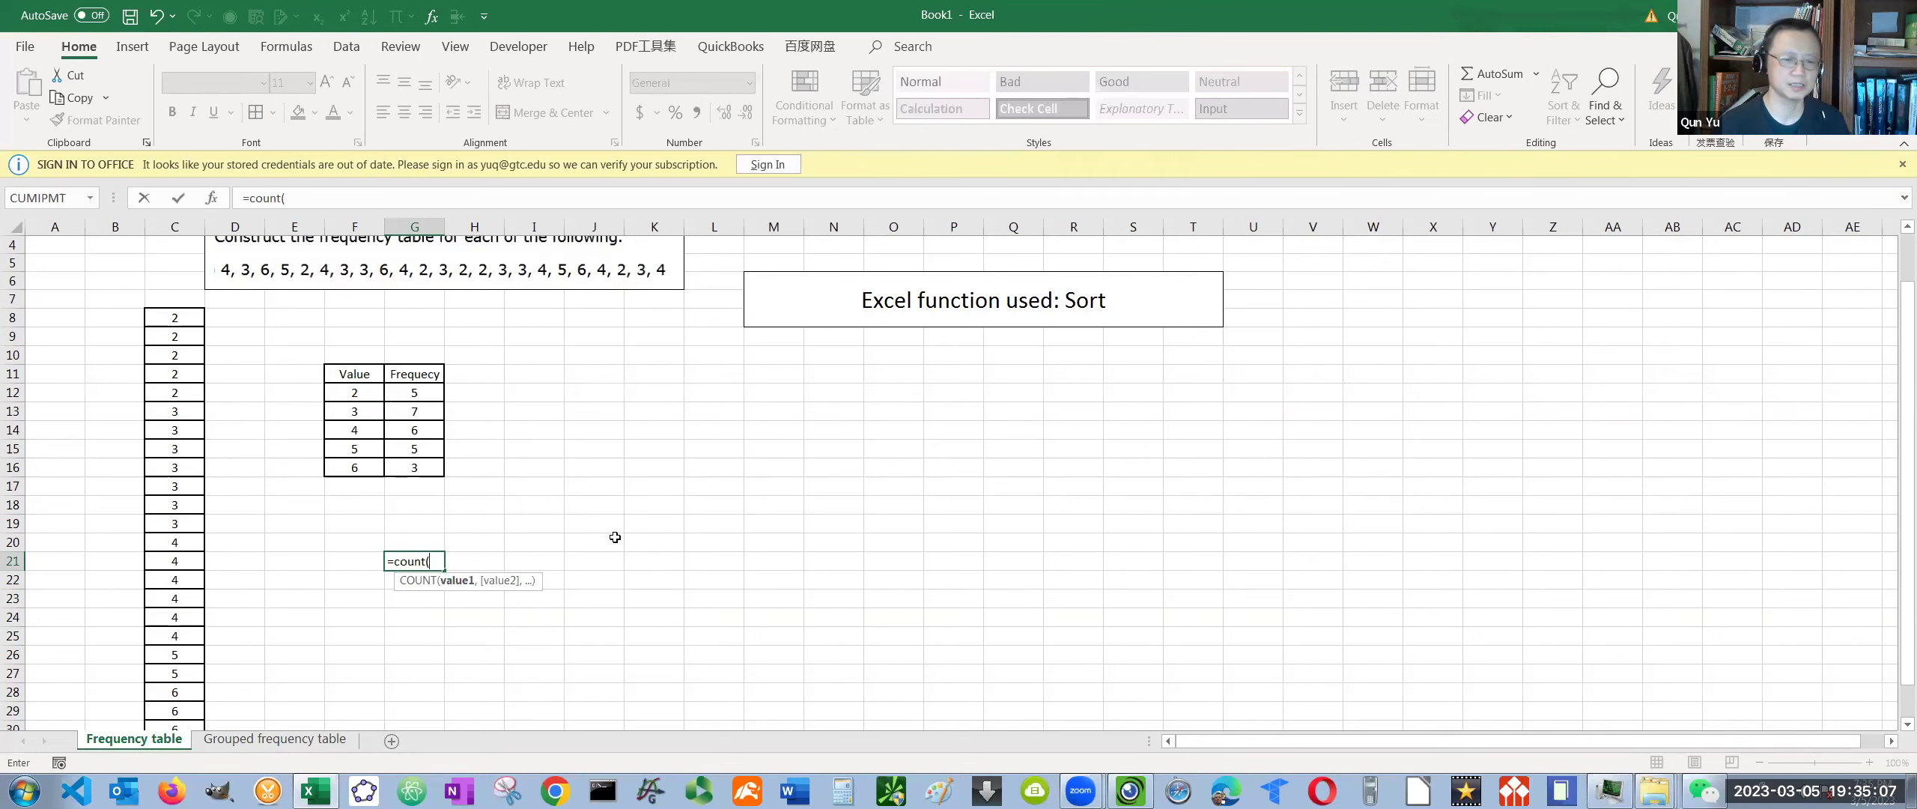
{"action": "left_click_drag", "start_coordinate": [174, 315], "coordinate": [175, 692]}
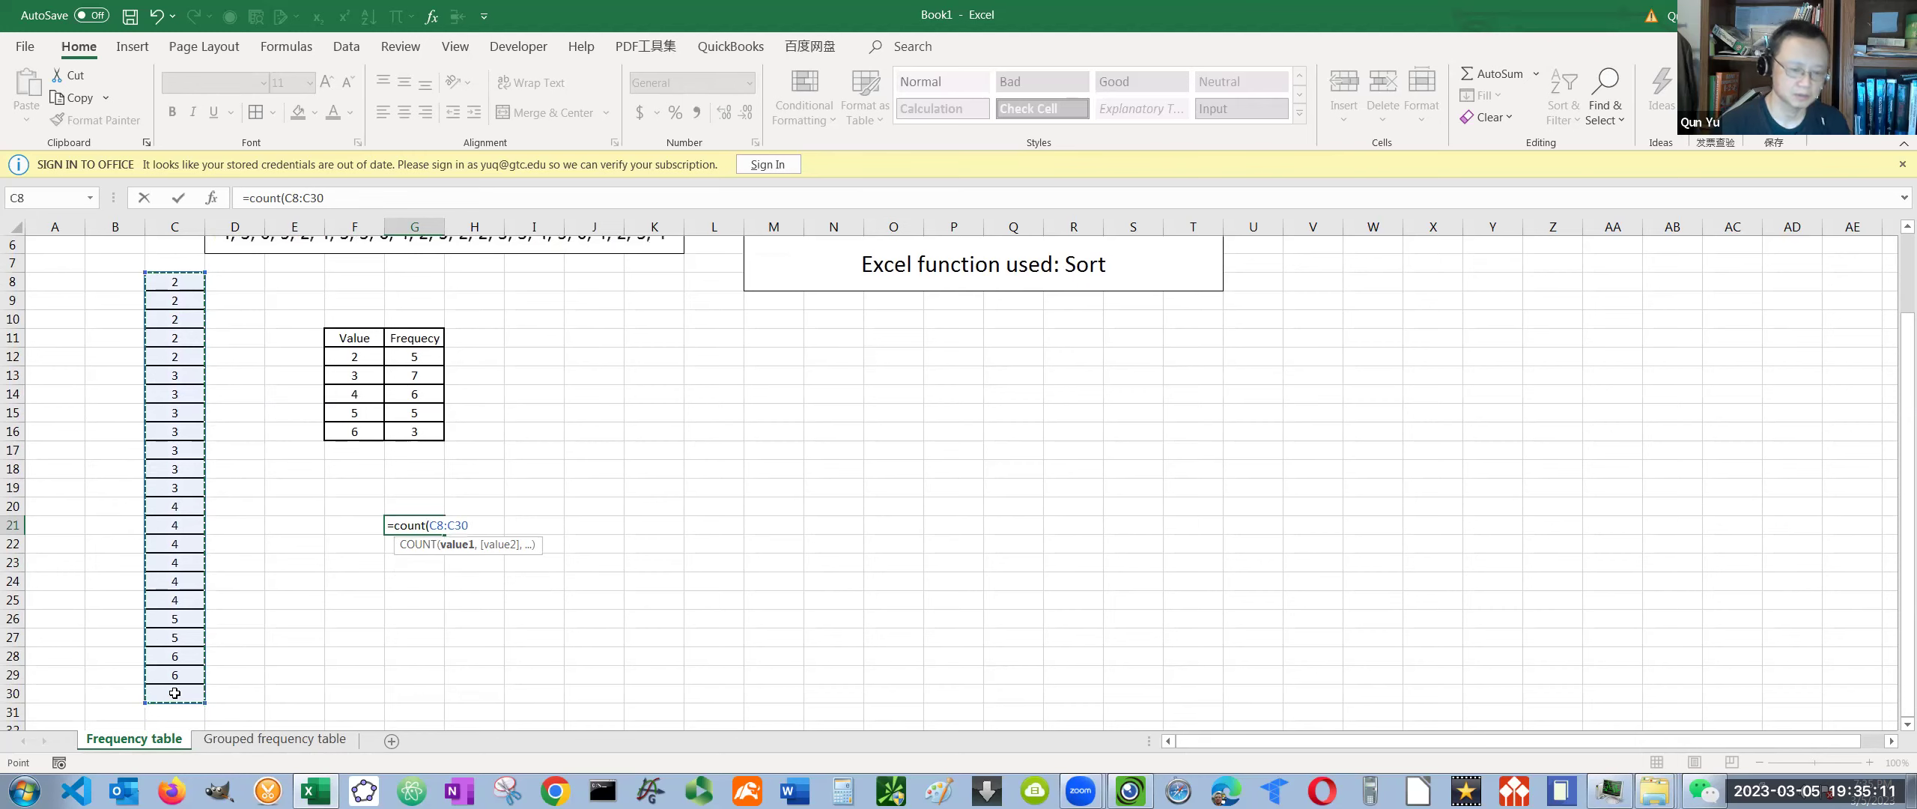
{"action": "key", "text": "Return"}
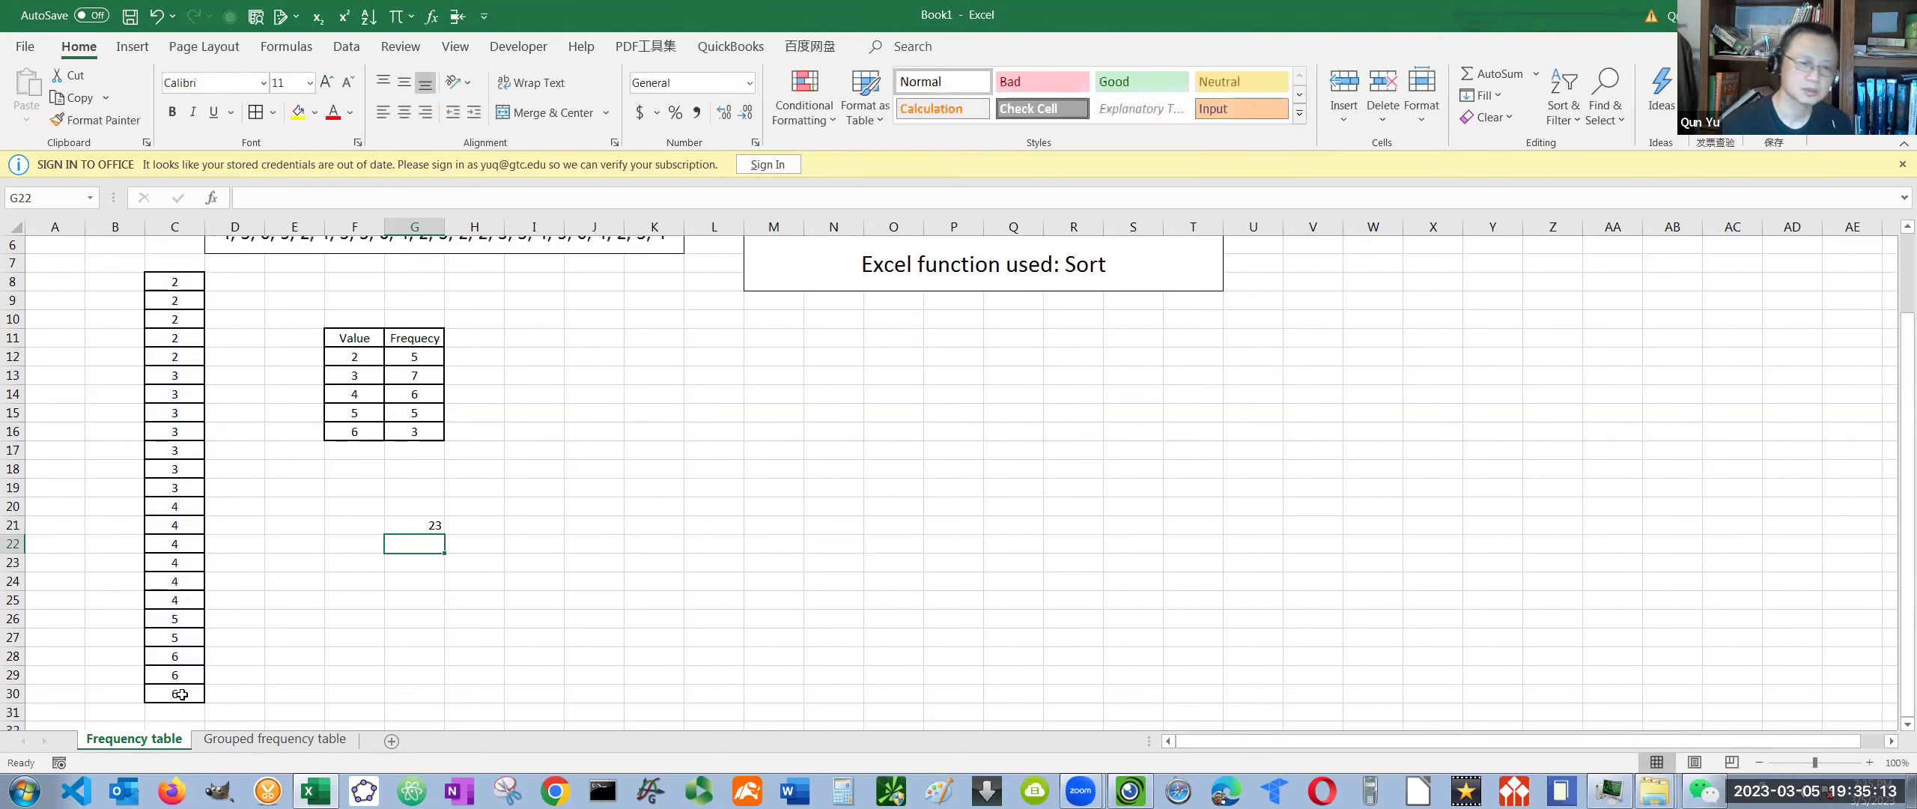
{"action": "left_click", "coordinate": [407, 525]}
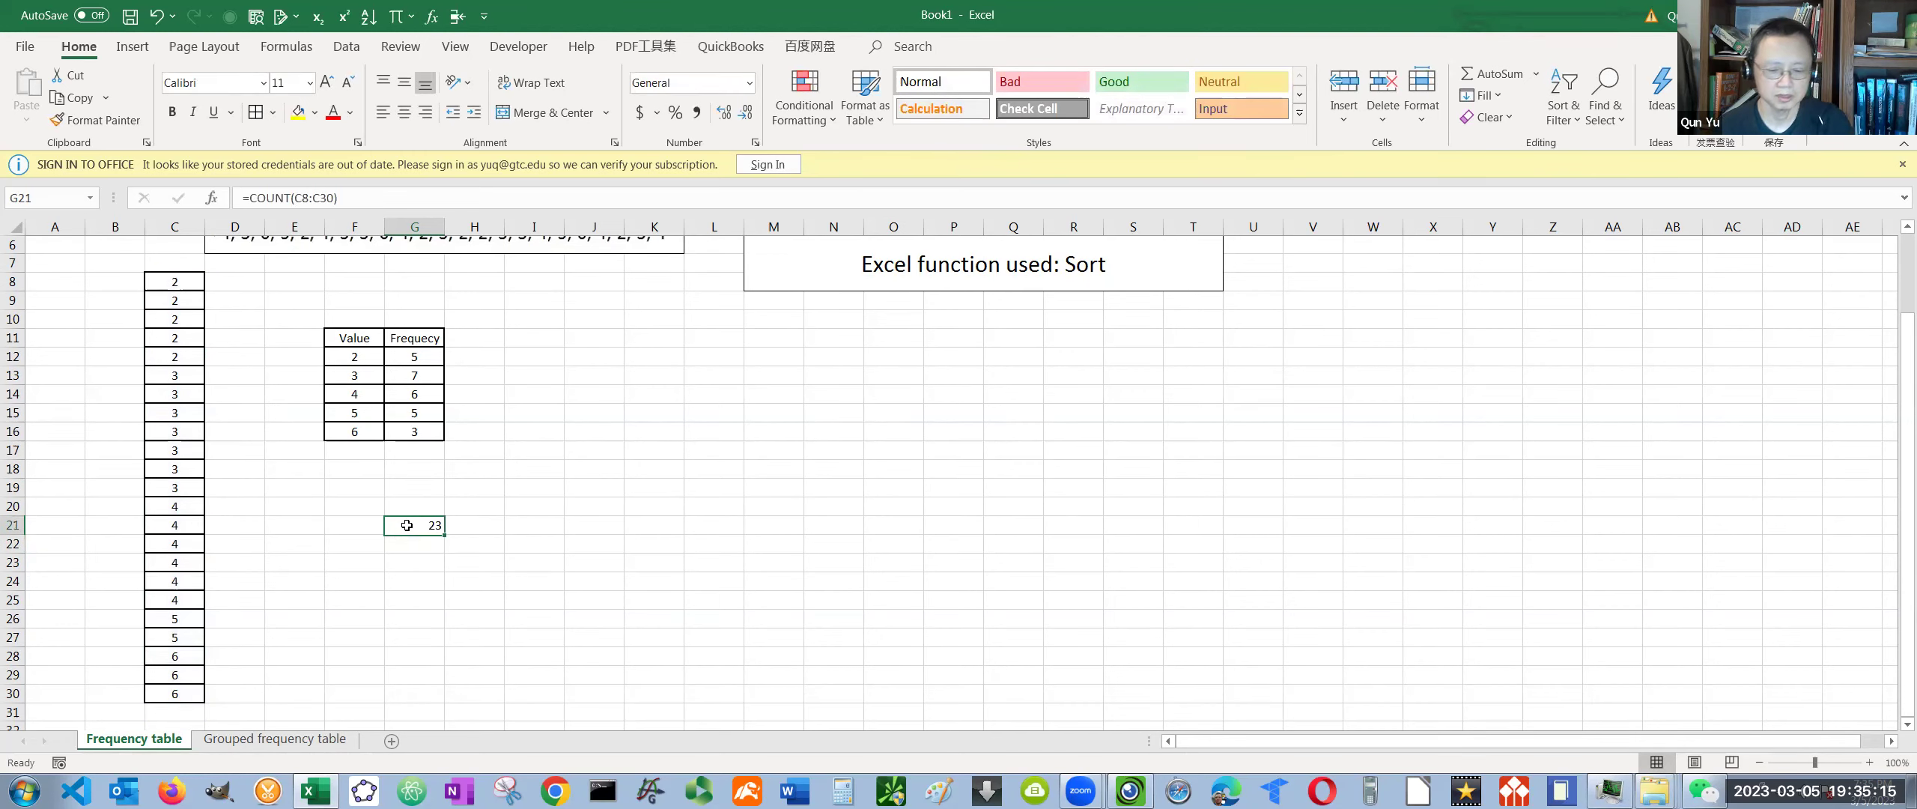
{"action": "left_click", "coordinate": [543, 525]}
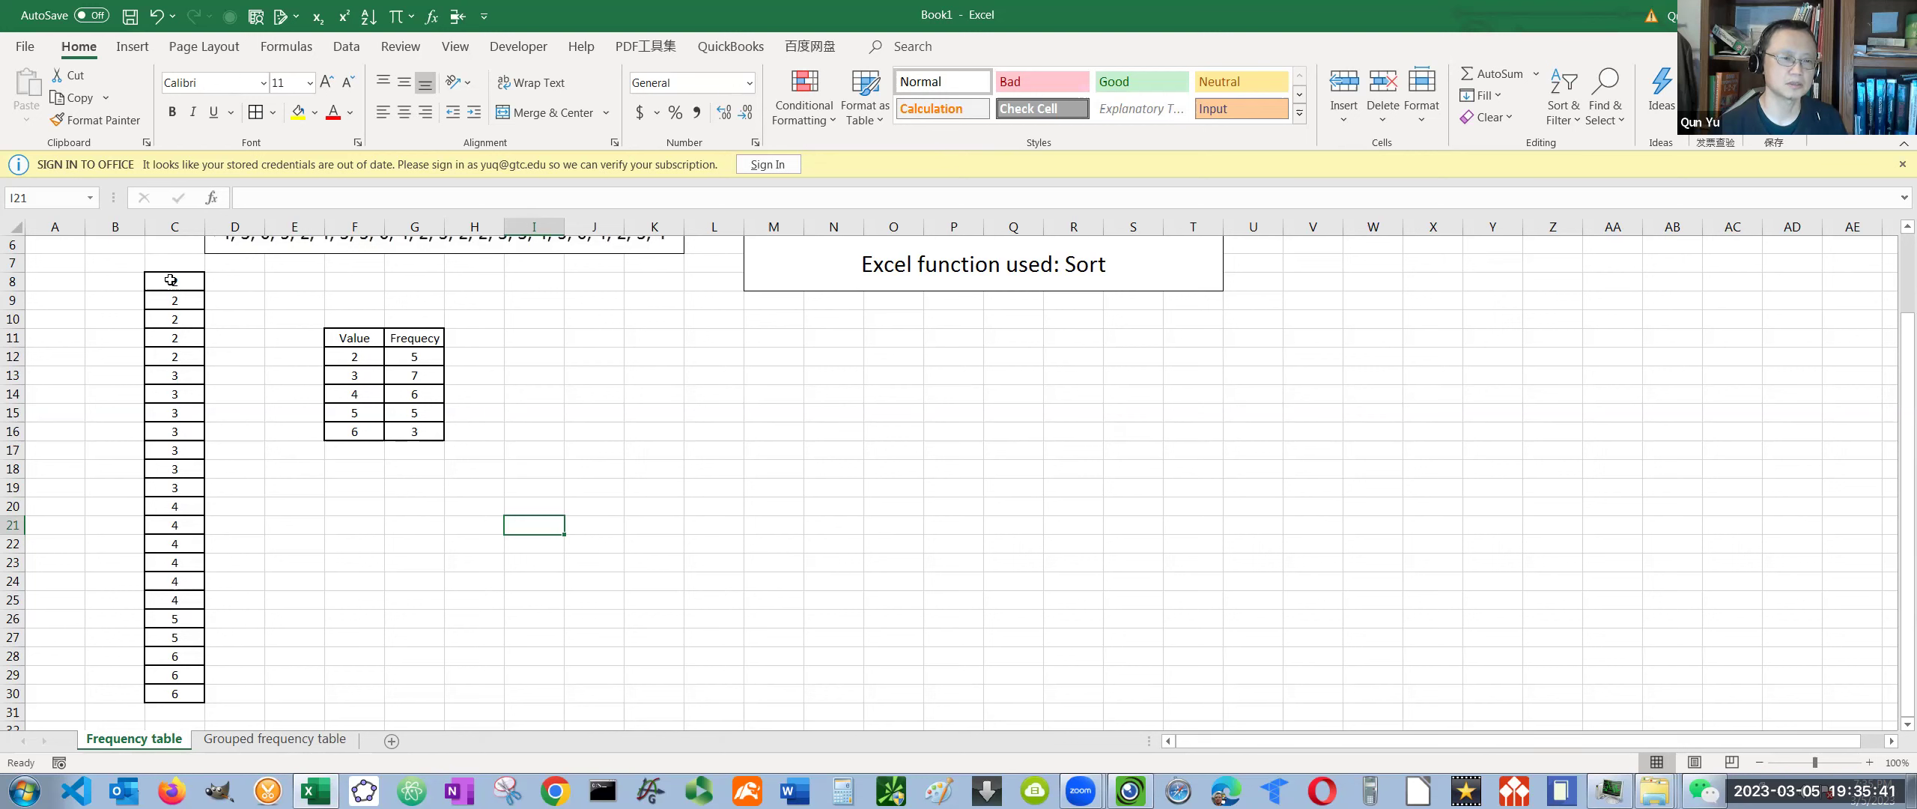
Recheck the data and change the frequency for value 5 in G15 to 2
{"action": "left_click_drag", "start_coordinate": [171, 283], "coordinate": [176, 485]}
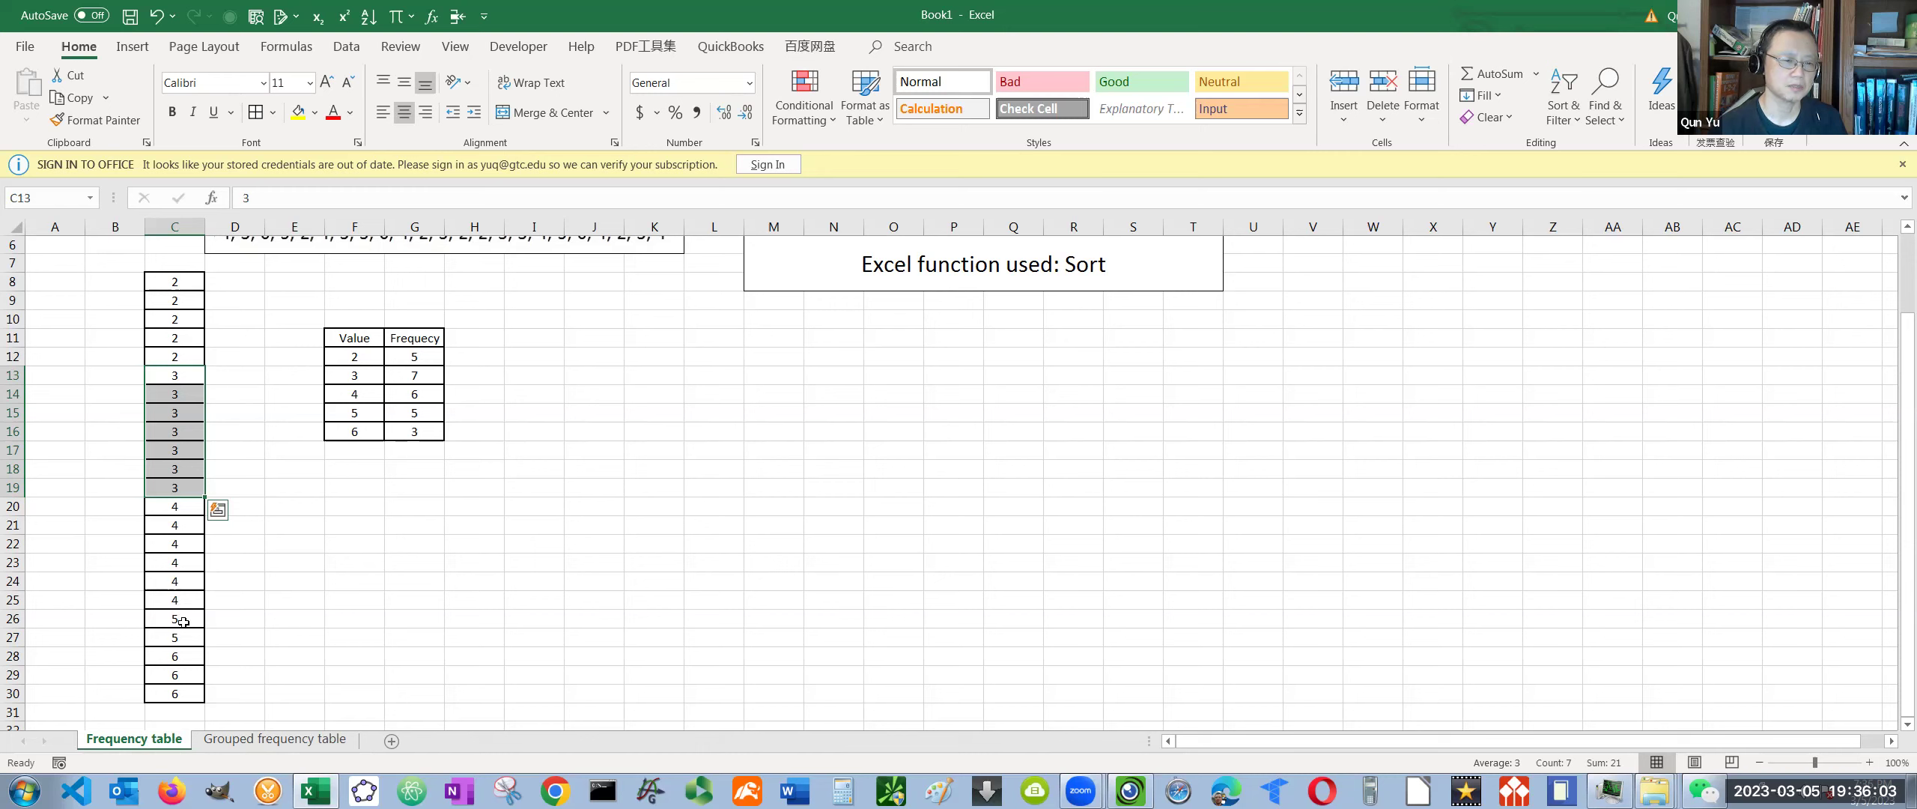
{"action": "left_click", "coordinate": [405, 412]}
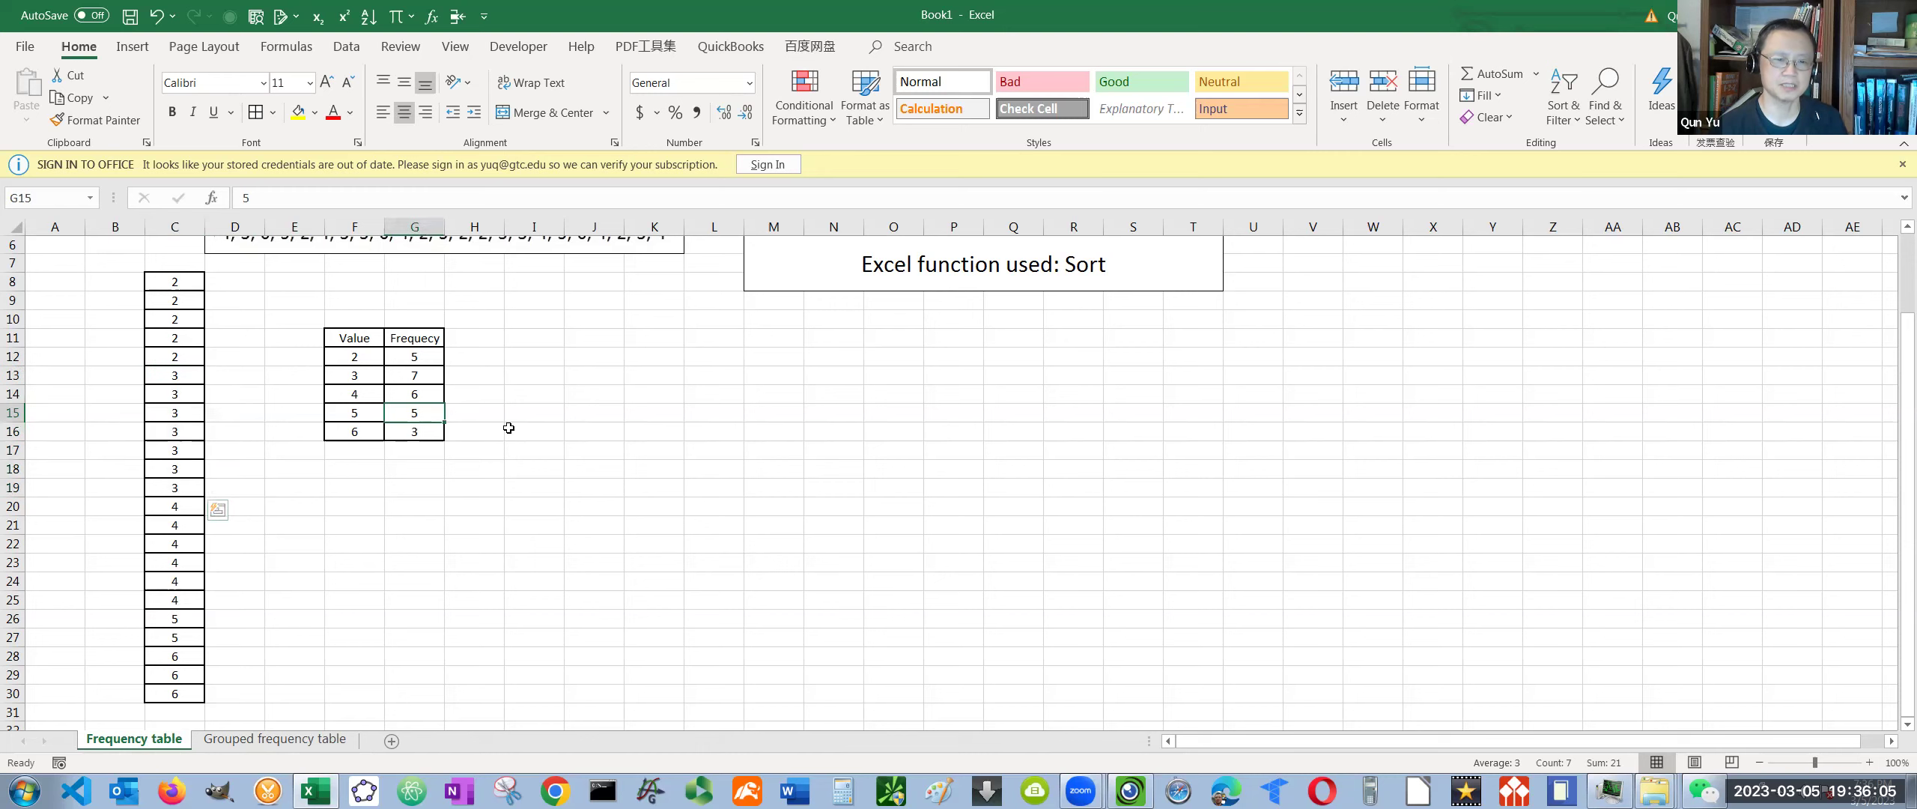
{"action": "type", "text": "2"}
{"action": "left_click", "coordinate": [599, 466]}
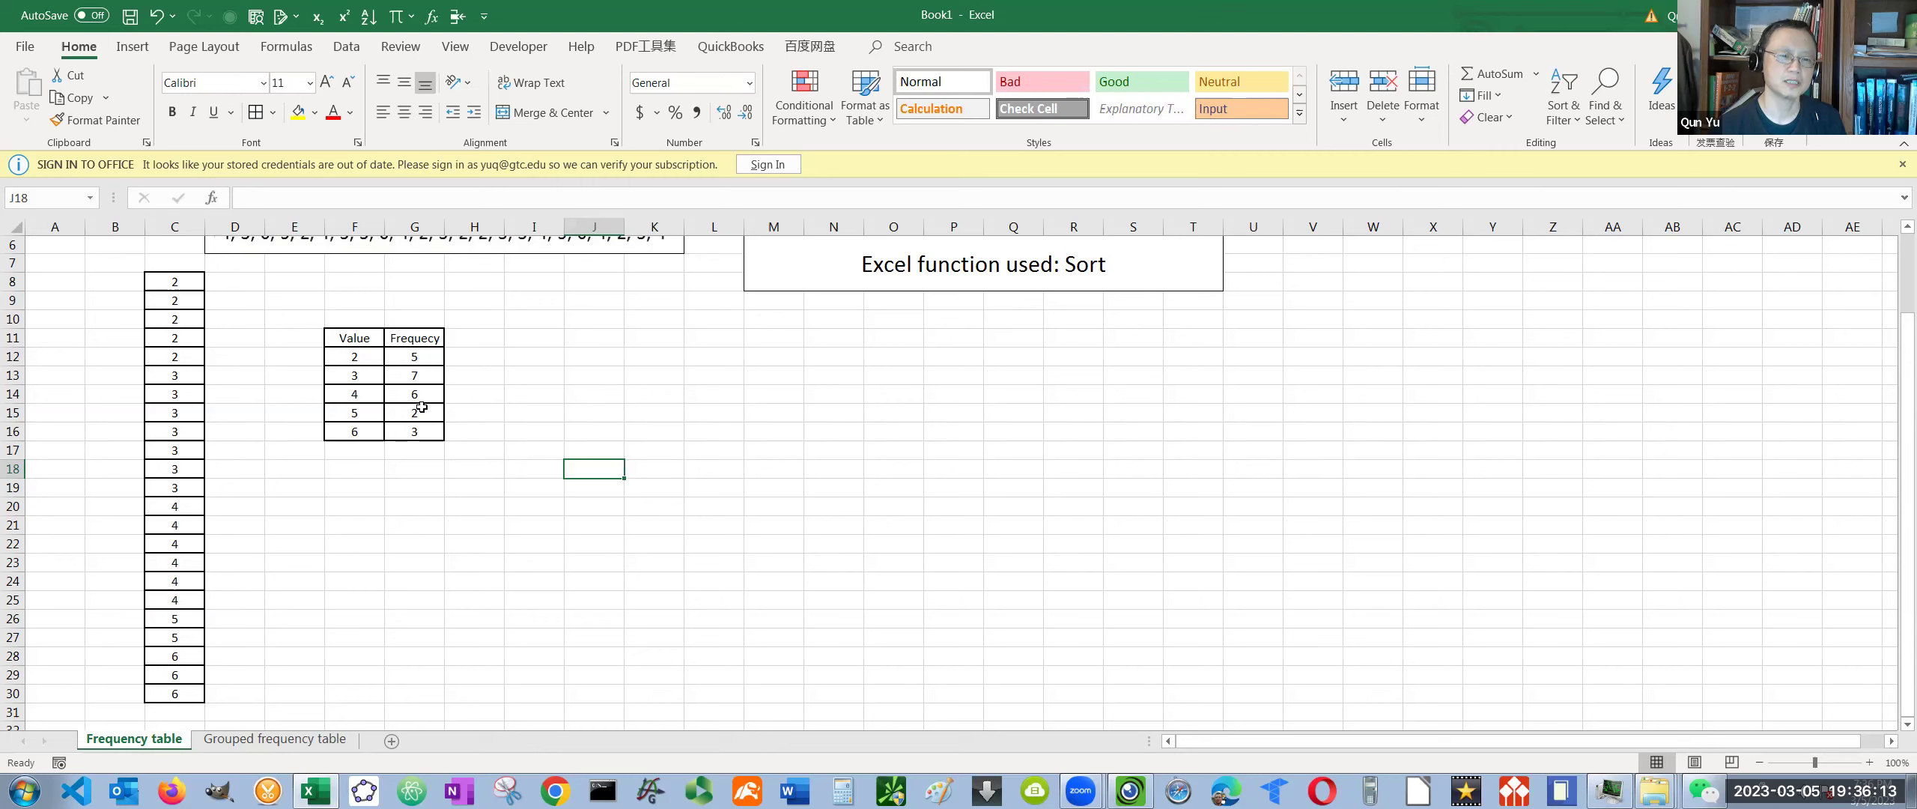
{"action": "left_click", "coordinate": [426, 524]}
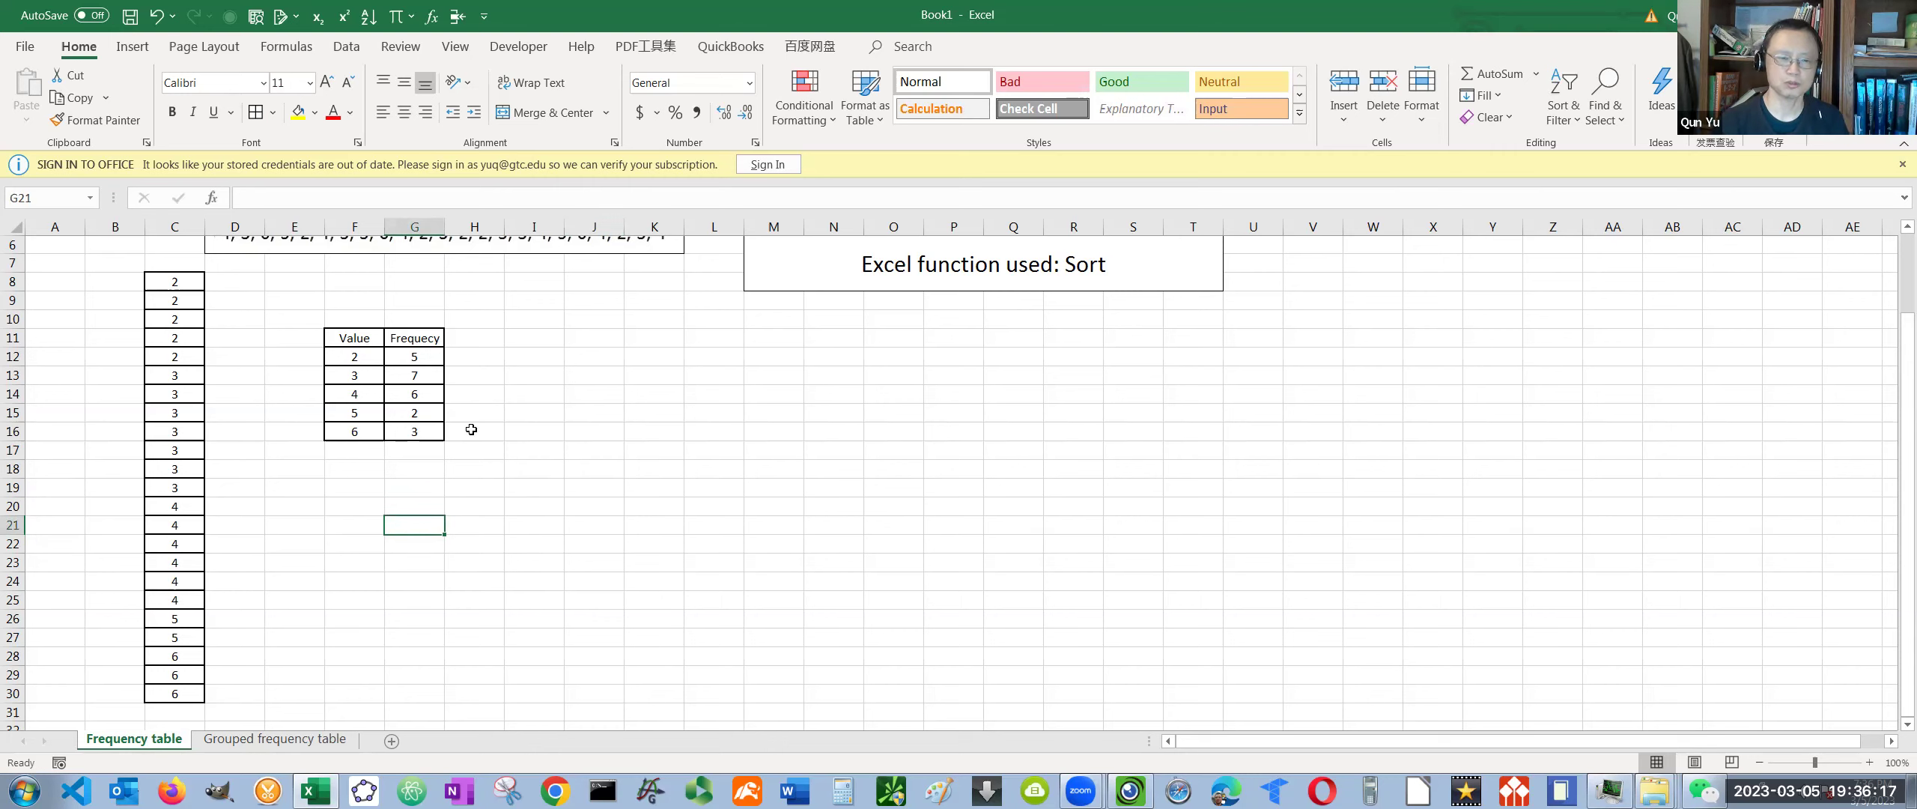
Open the Grouped frequency table sheet and scroll through its hours data and class intervals
{"action": "left_click", "coordinate": [290, 740]}
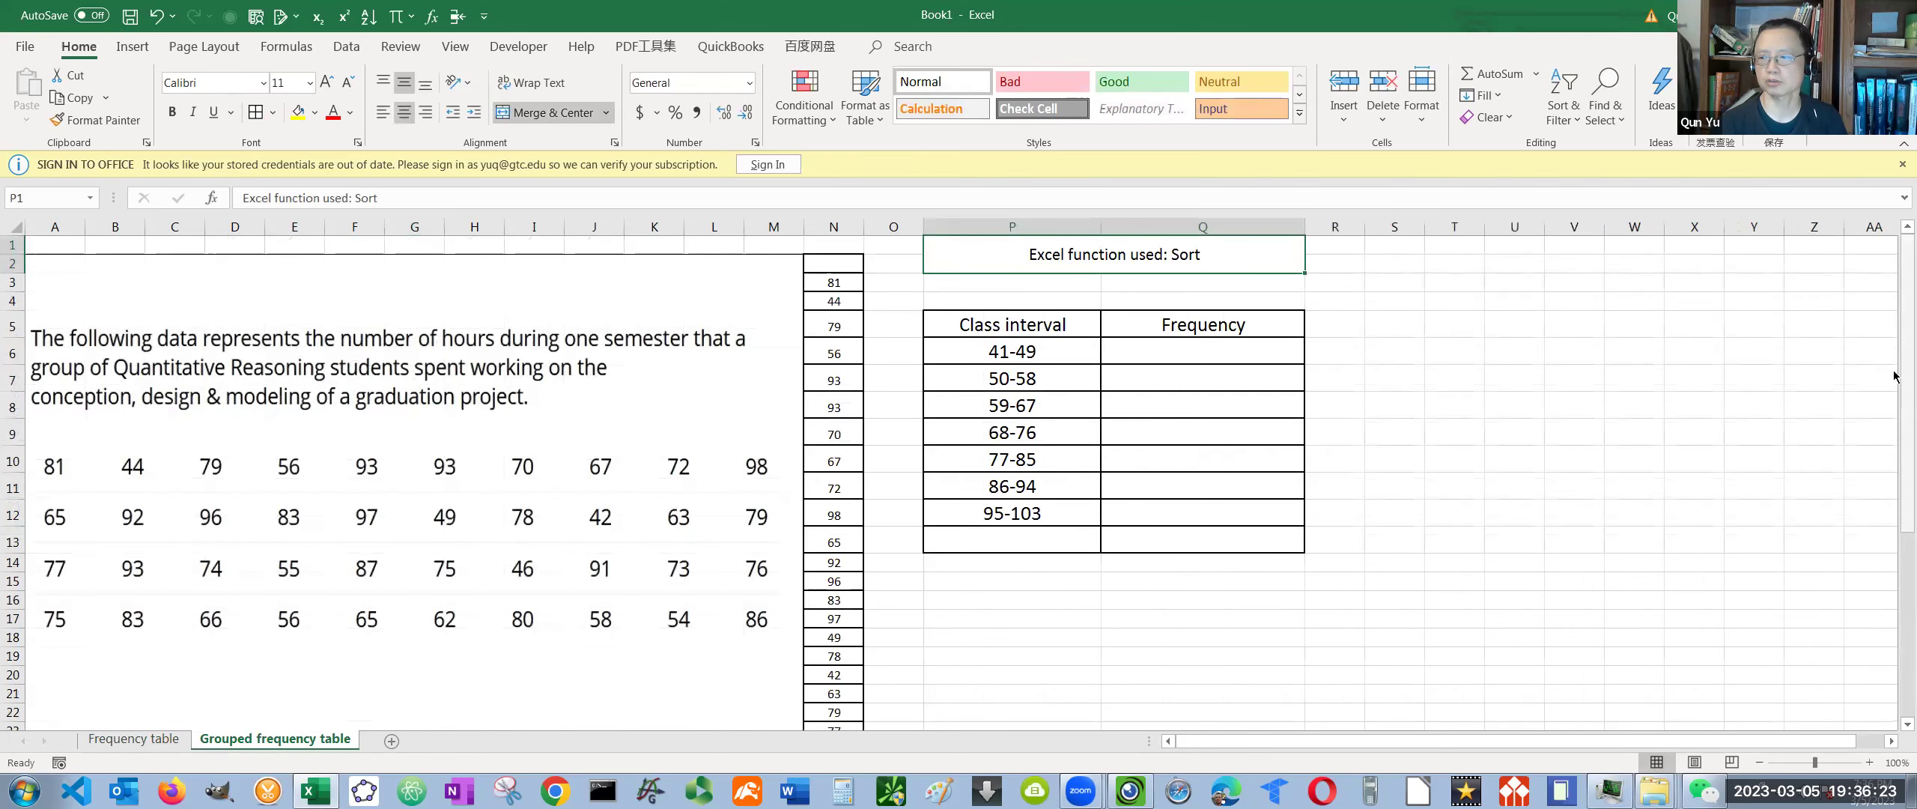
{"action": "scroll", "coordinate": [1895, 376], "scroll_direction": "down", "scroll_amount": 1}
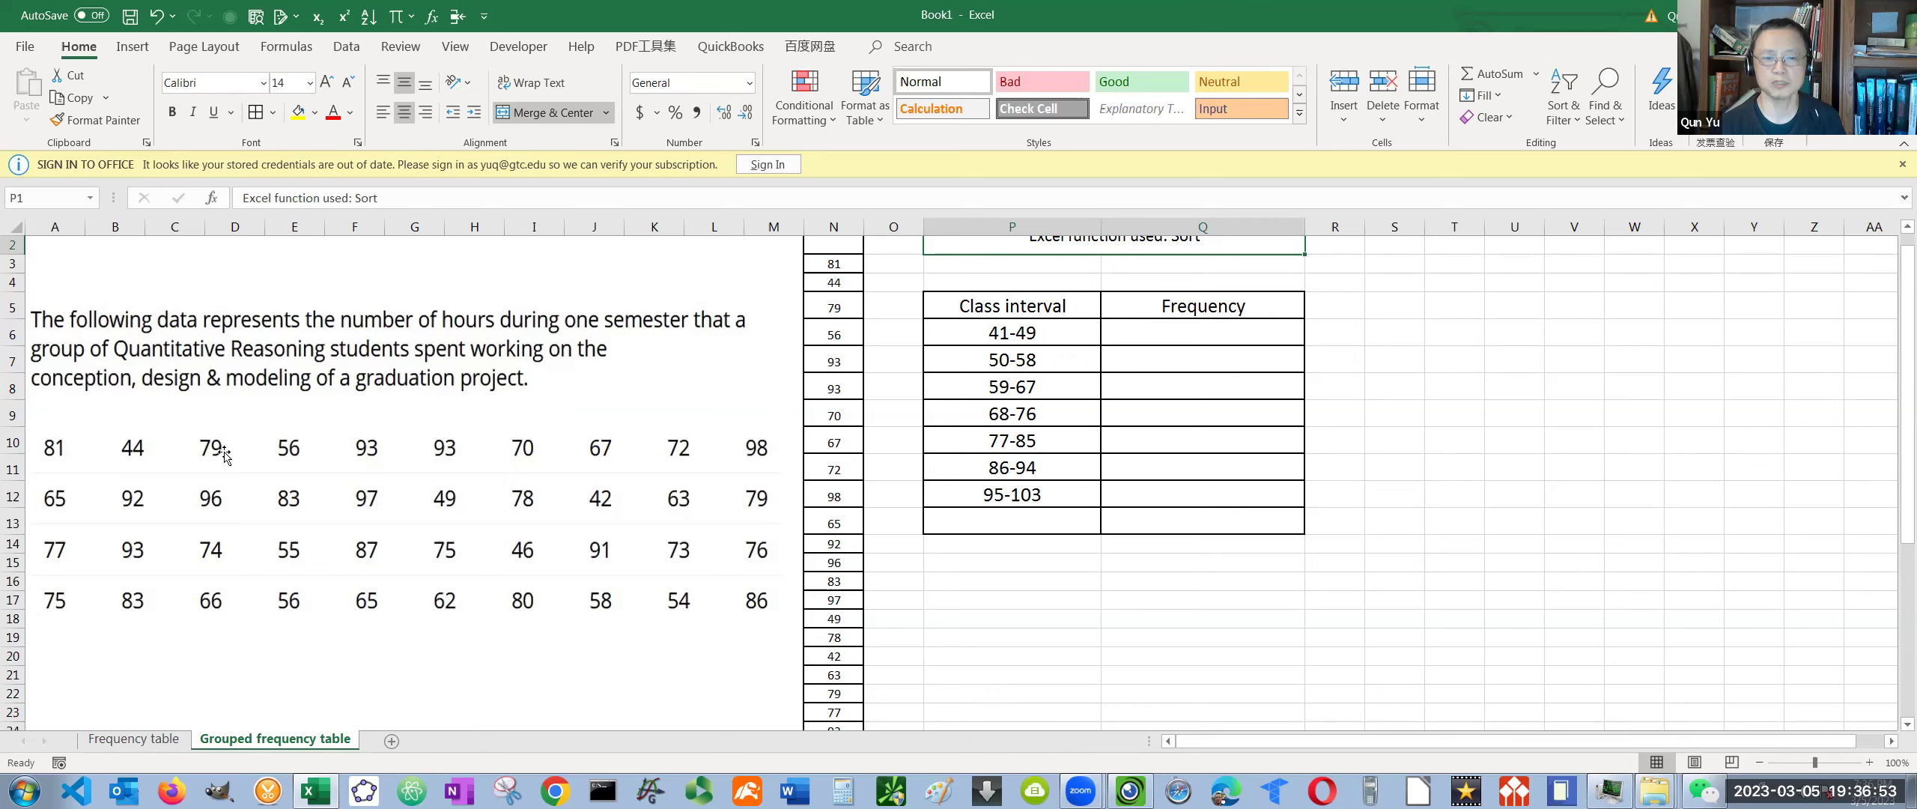
{"action": "left_click_drag", "start_coordinate": [1896, 424], "coordinate": [1896, 405]}
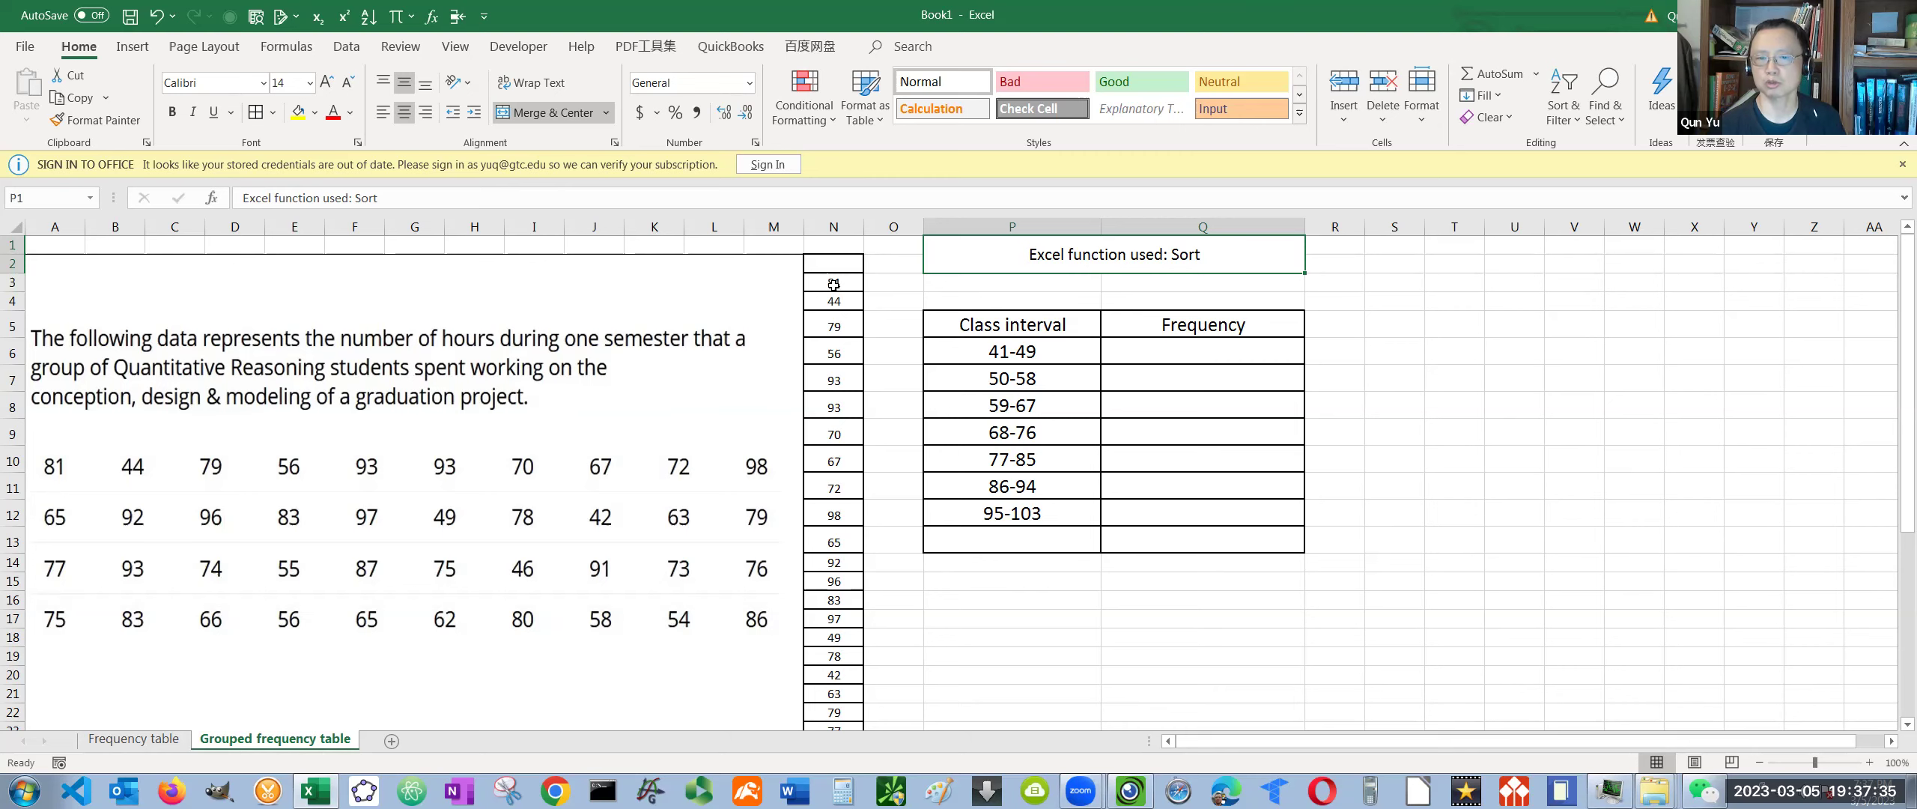
Sort the hours data in N3:N42 ascending so it begins 42, 44, 46, 49
{"action": "left_click_drag", "start_coordinate": [834, 284], "coordinate": [812, 764]}
{"action": "left_click_drag", "start_coordinate": [827, 666], "coordinate": [825, 664]}
{"action": "right_click", "coordinate": [840, 456]}
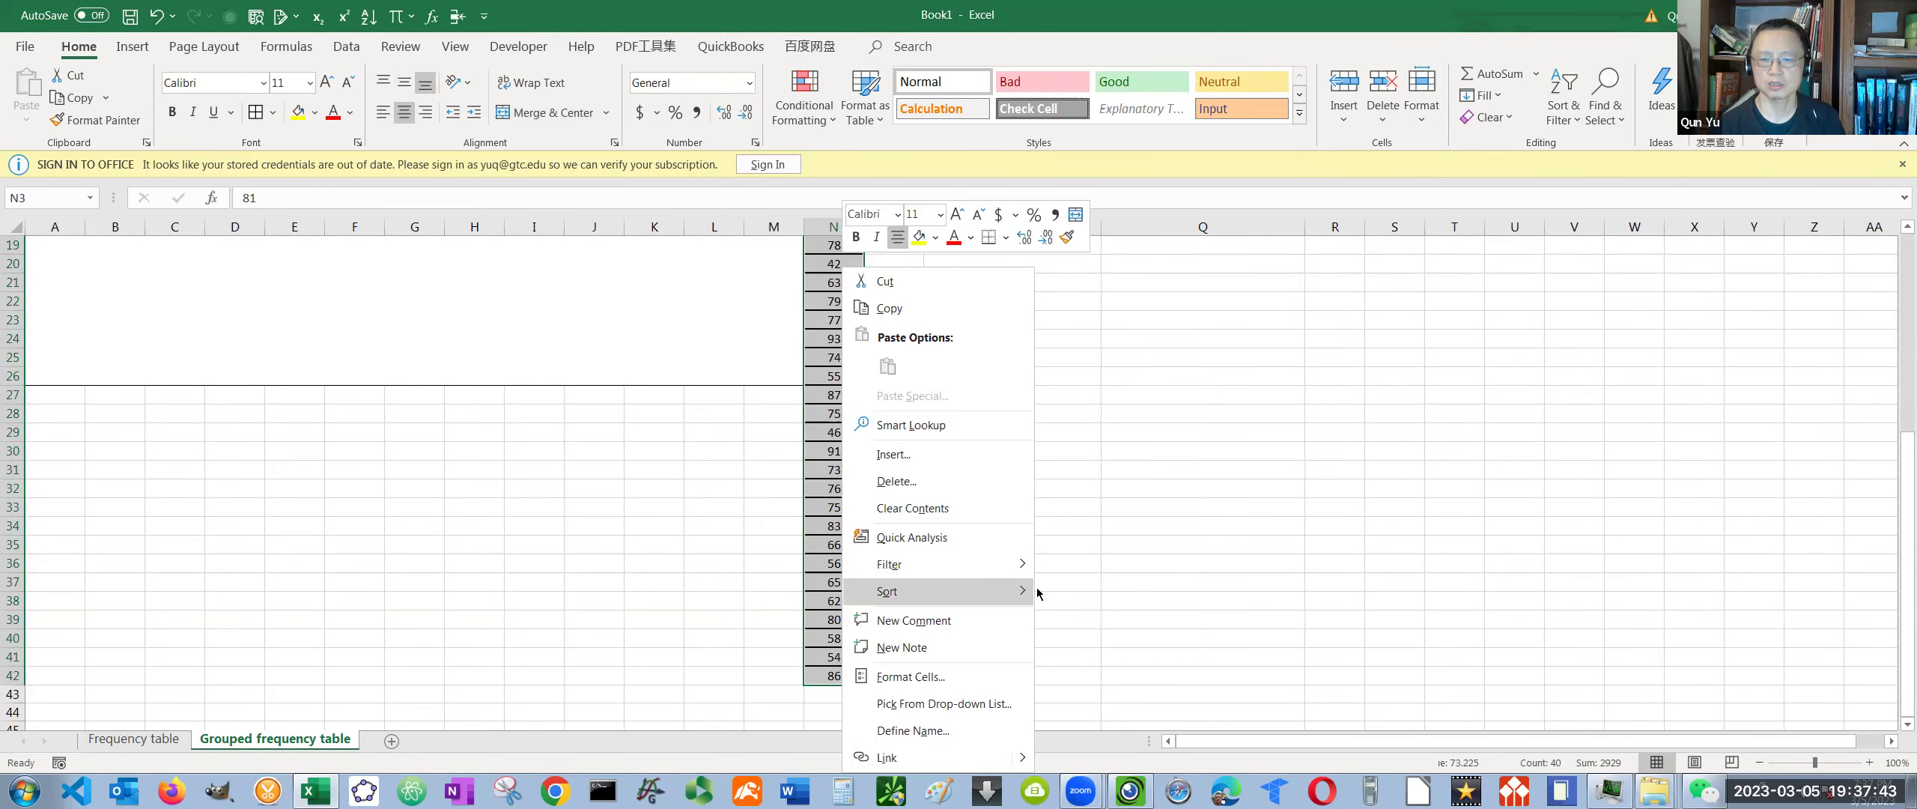
{"action": "mouse_move", "coordinate": [1037, 593]}
{"action": "left_click", "coordinate": [1123, 593]}
{"action": "left_click", "coordinate": [1630, 452]}
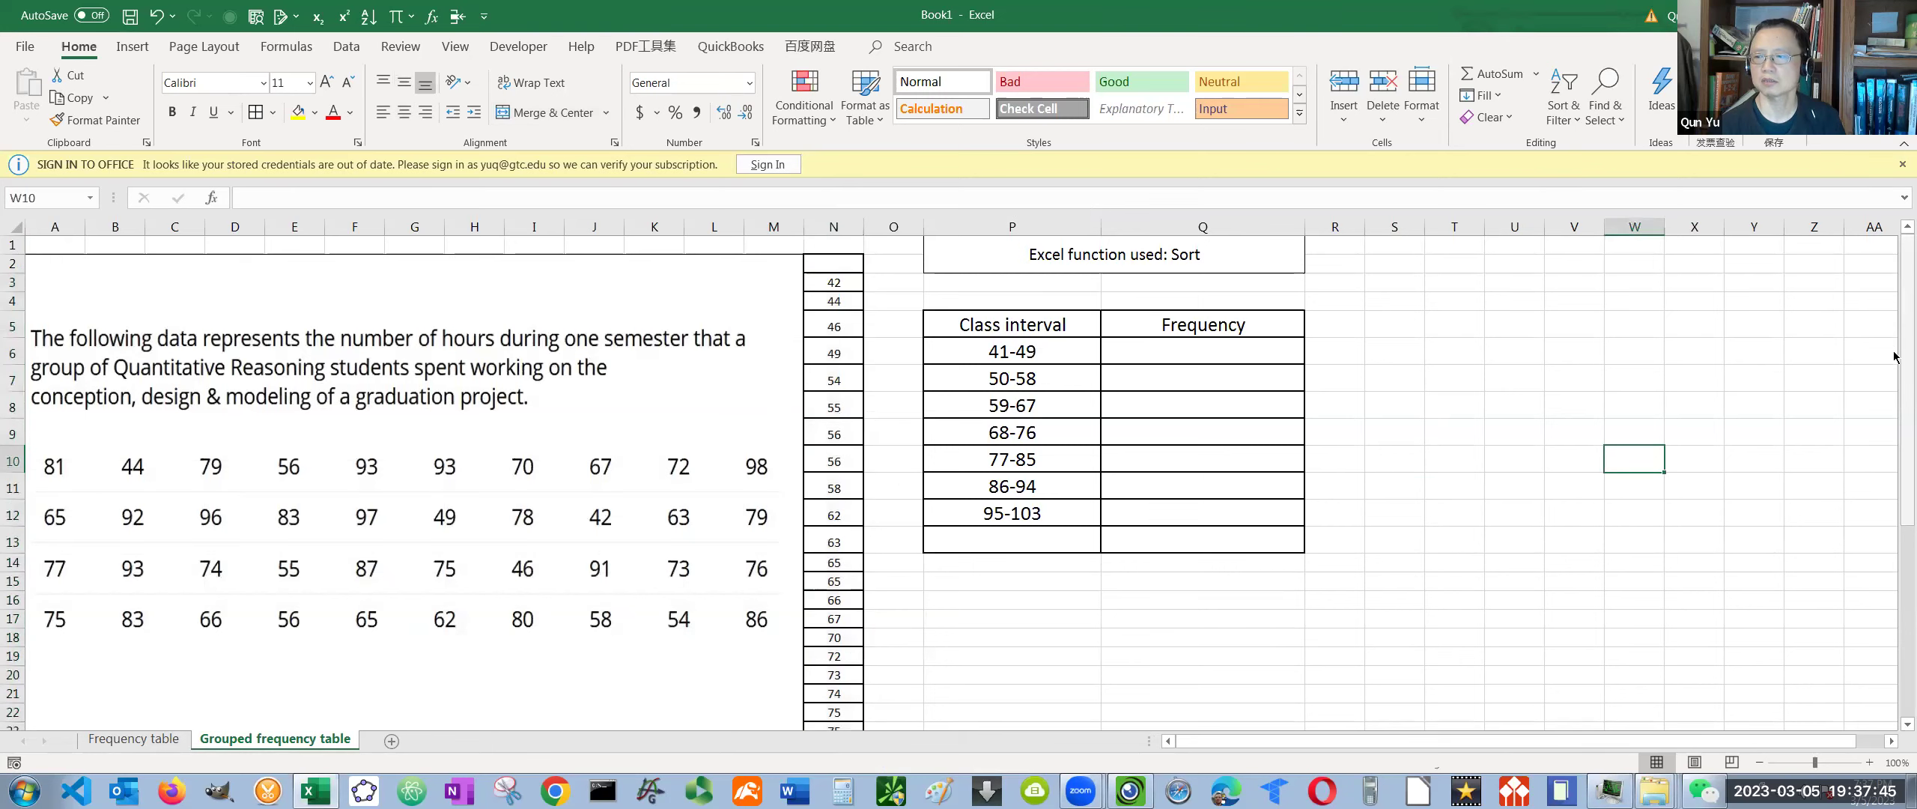
Count the sorted hours falling in 41-49 and enter frequency 4 in Q6
{"action": "left_click", "coordinate": [1166, 352]}
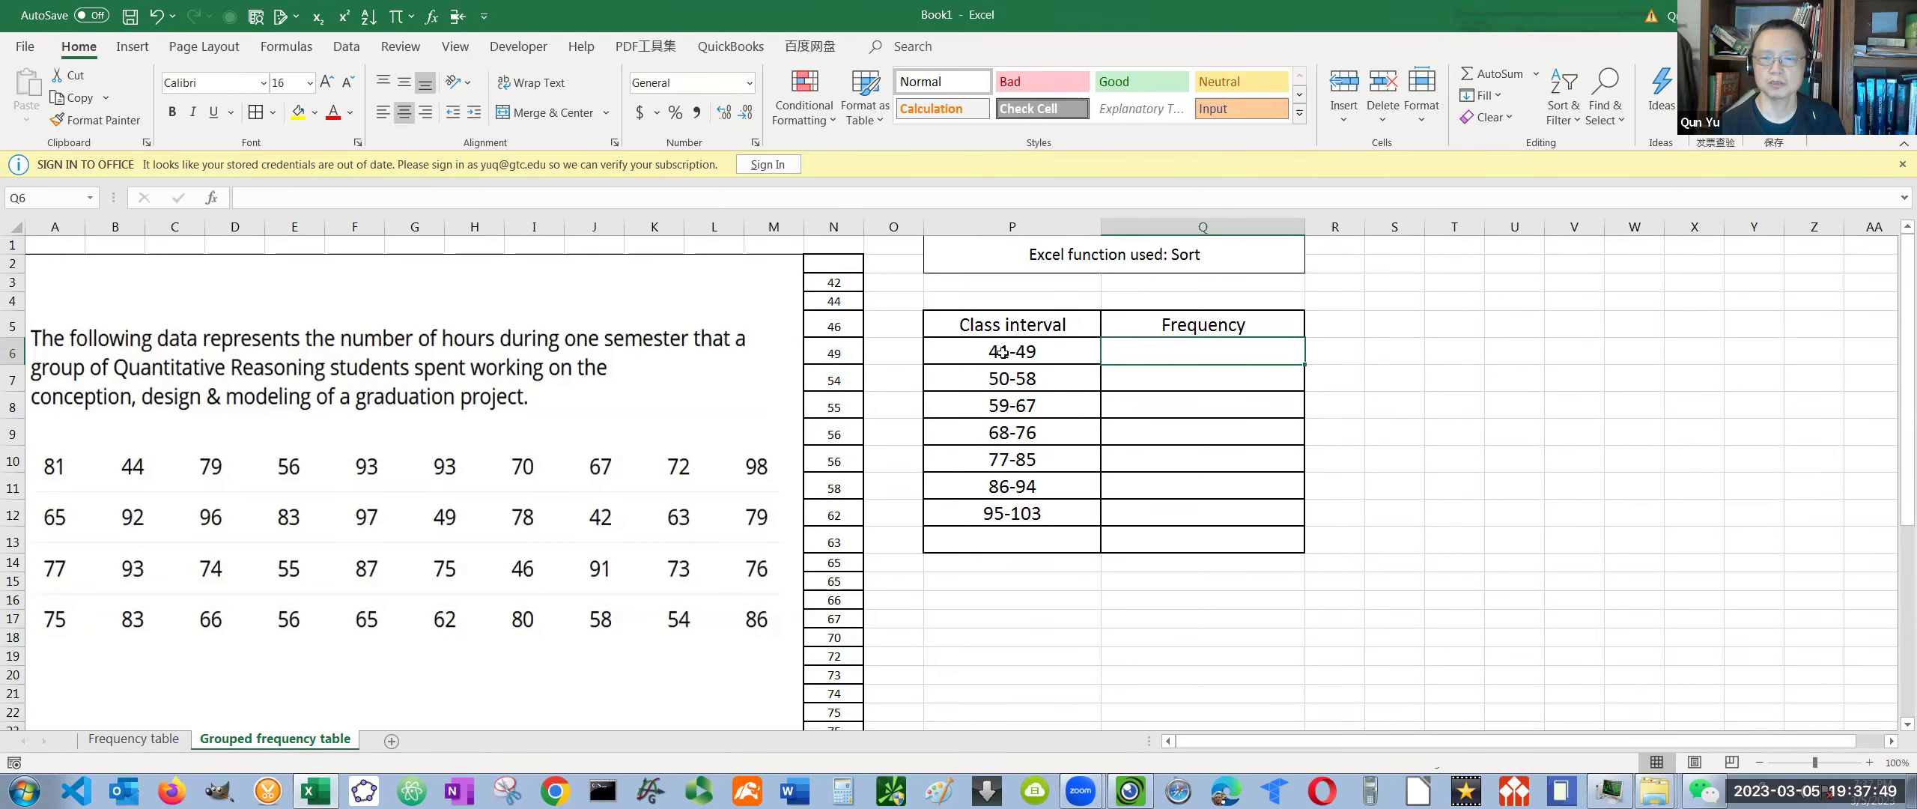
{"action": "left_click_drag", "start_coordinate": [832, 282], "coordinate": [827, 346]}
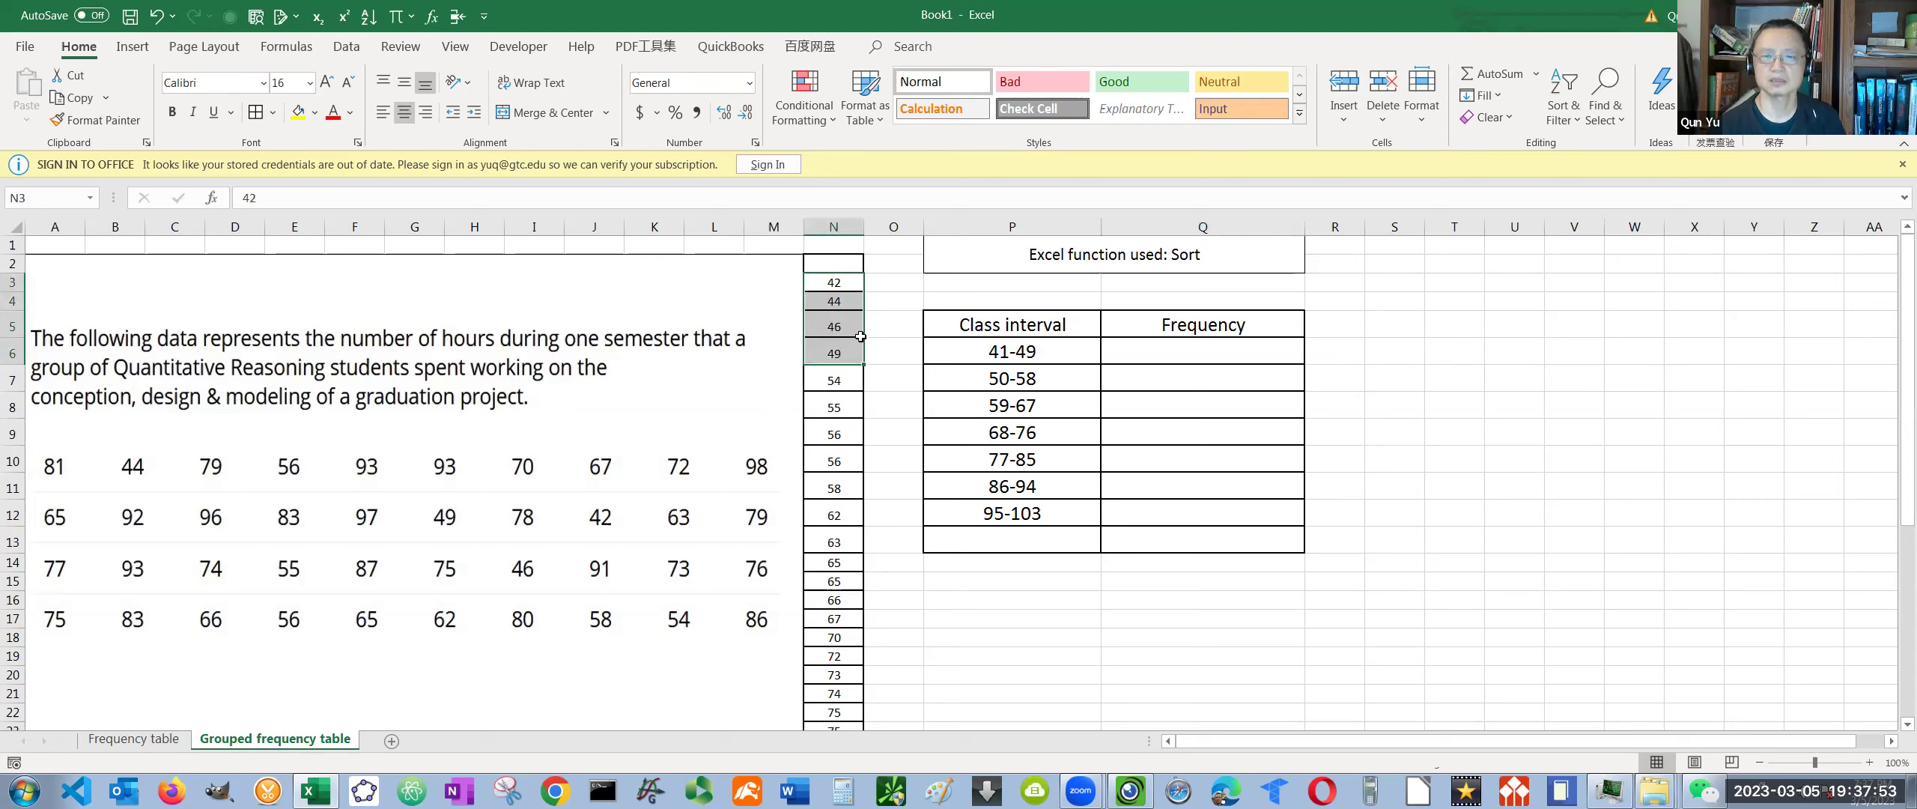
{"action": "left_click", "coordinate": [1196, 354]}
{"action": "type", "text": "4"}
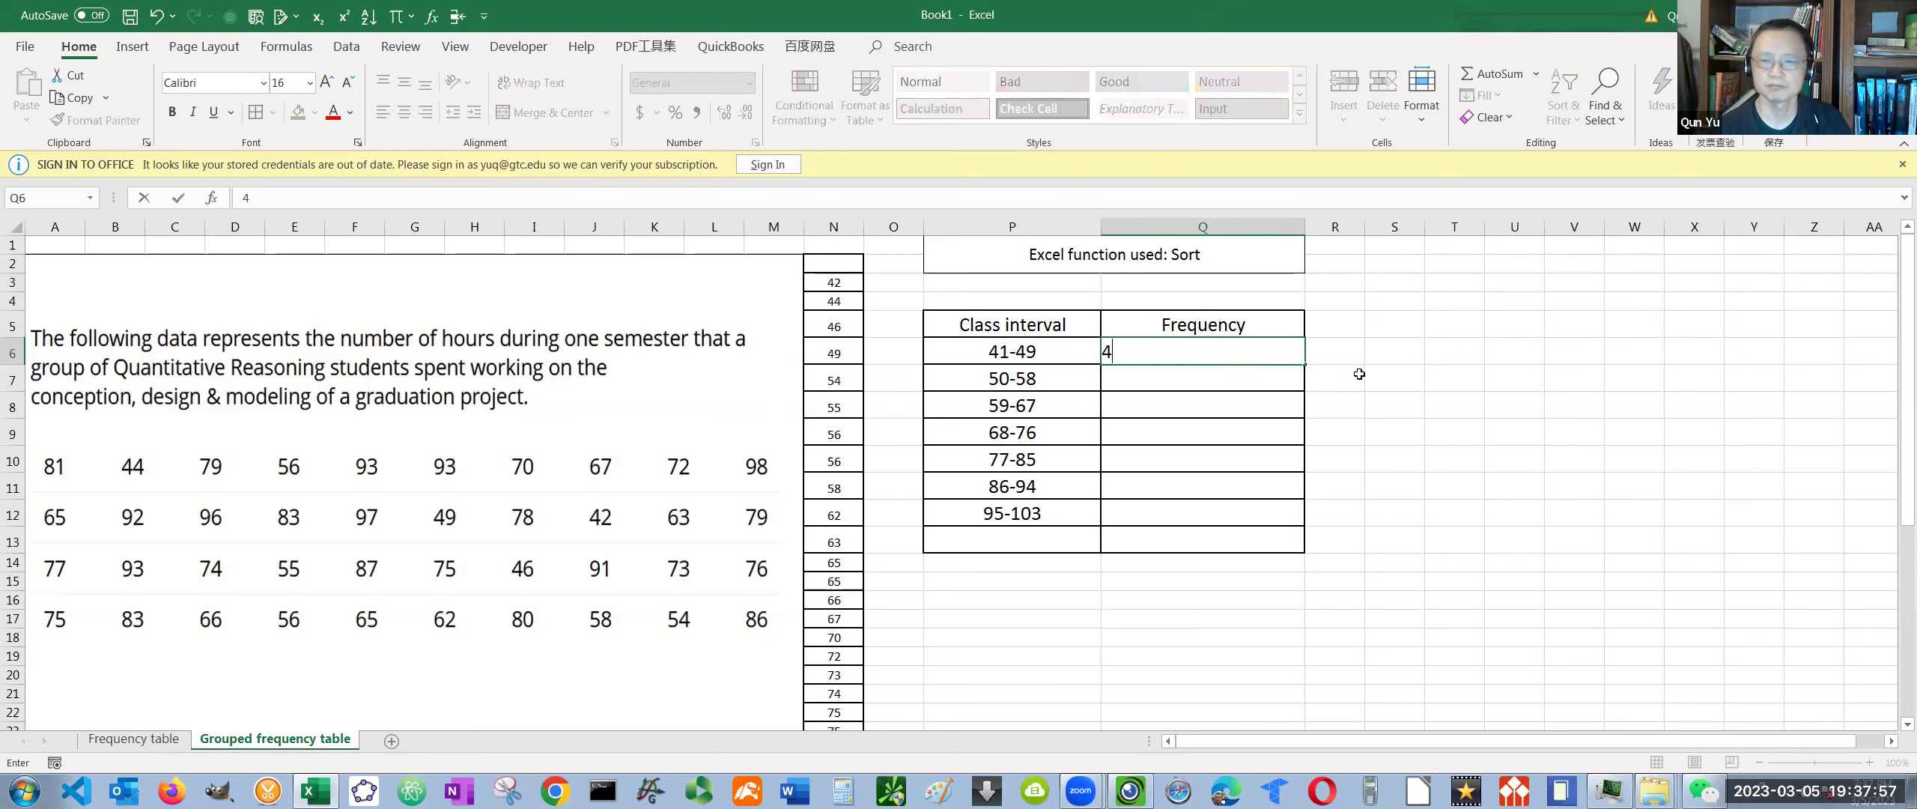
{"action": "left_click", "coordinate": [1408, 372]}
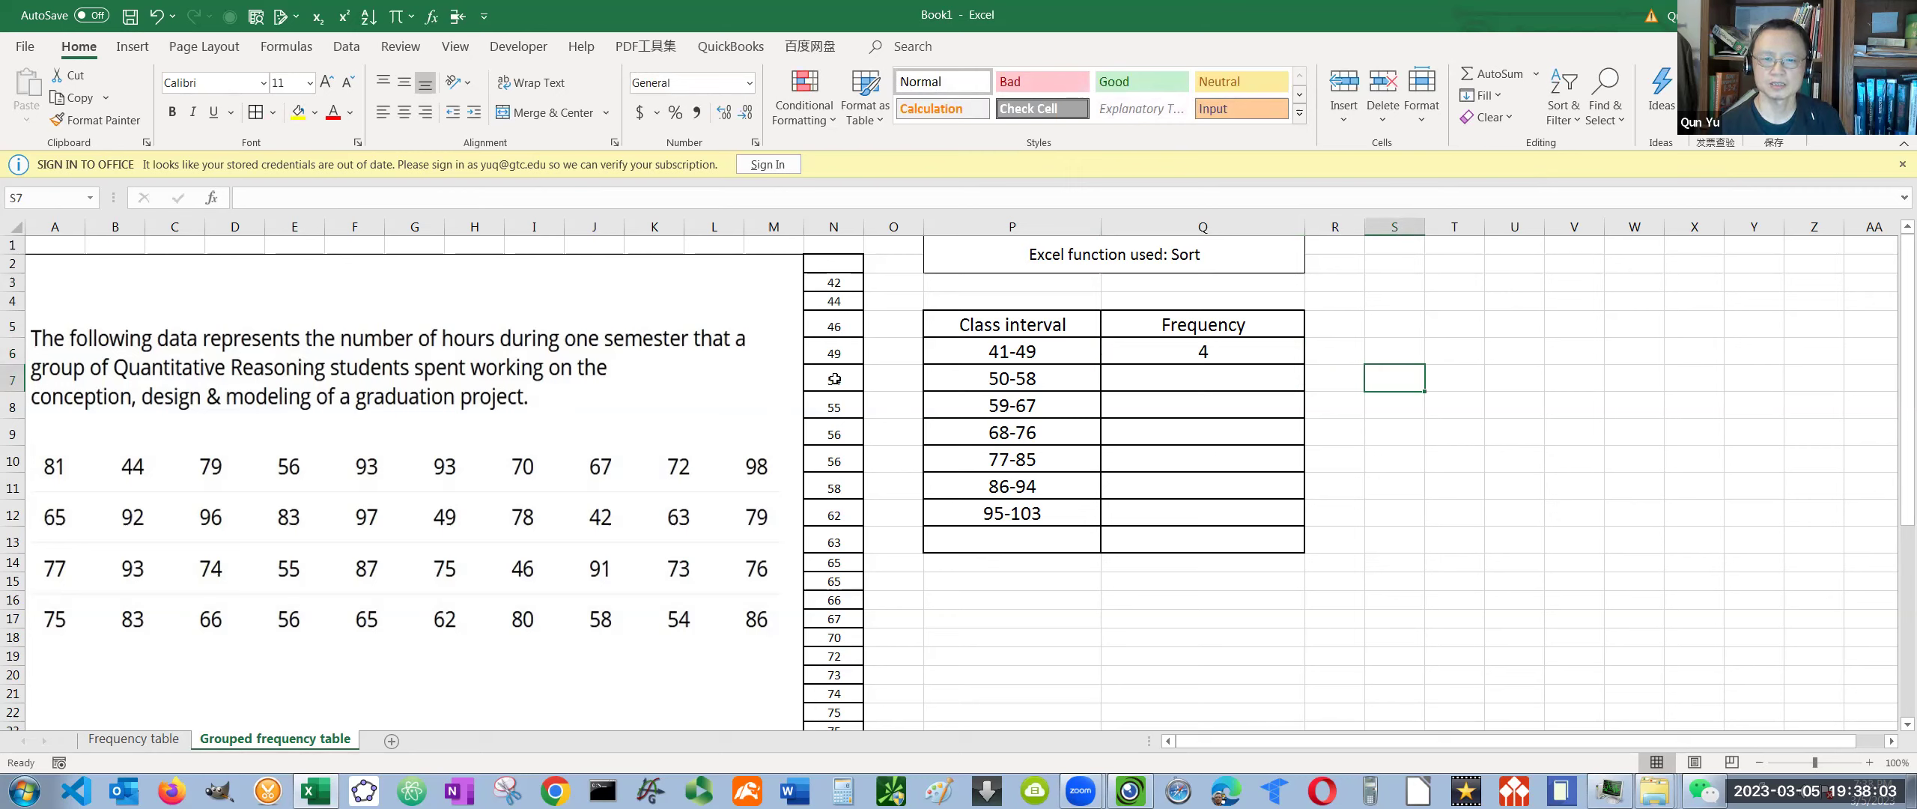
Count the sorted hours in 50-58 and enter frequency 5 in Q7
{"action": "left_click_drag", "start_coordinate": [834, 379], "coordinate": [836, 485]}
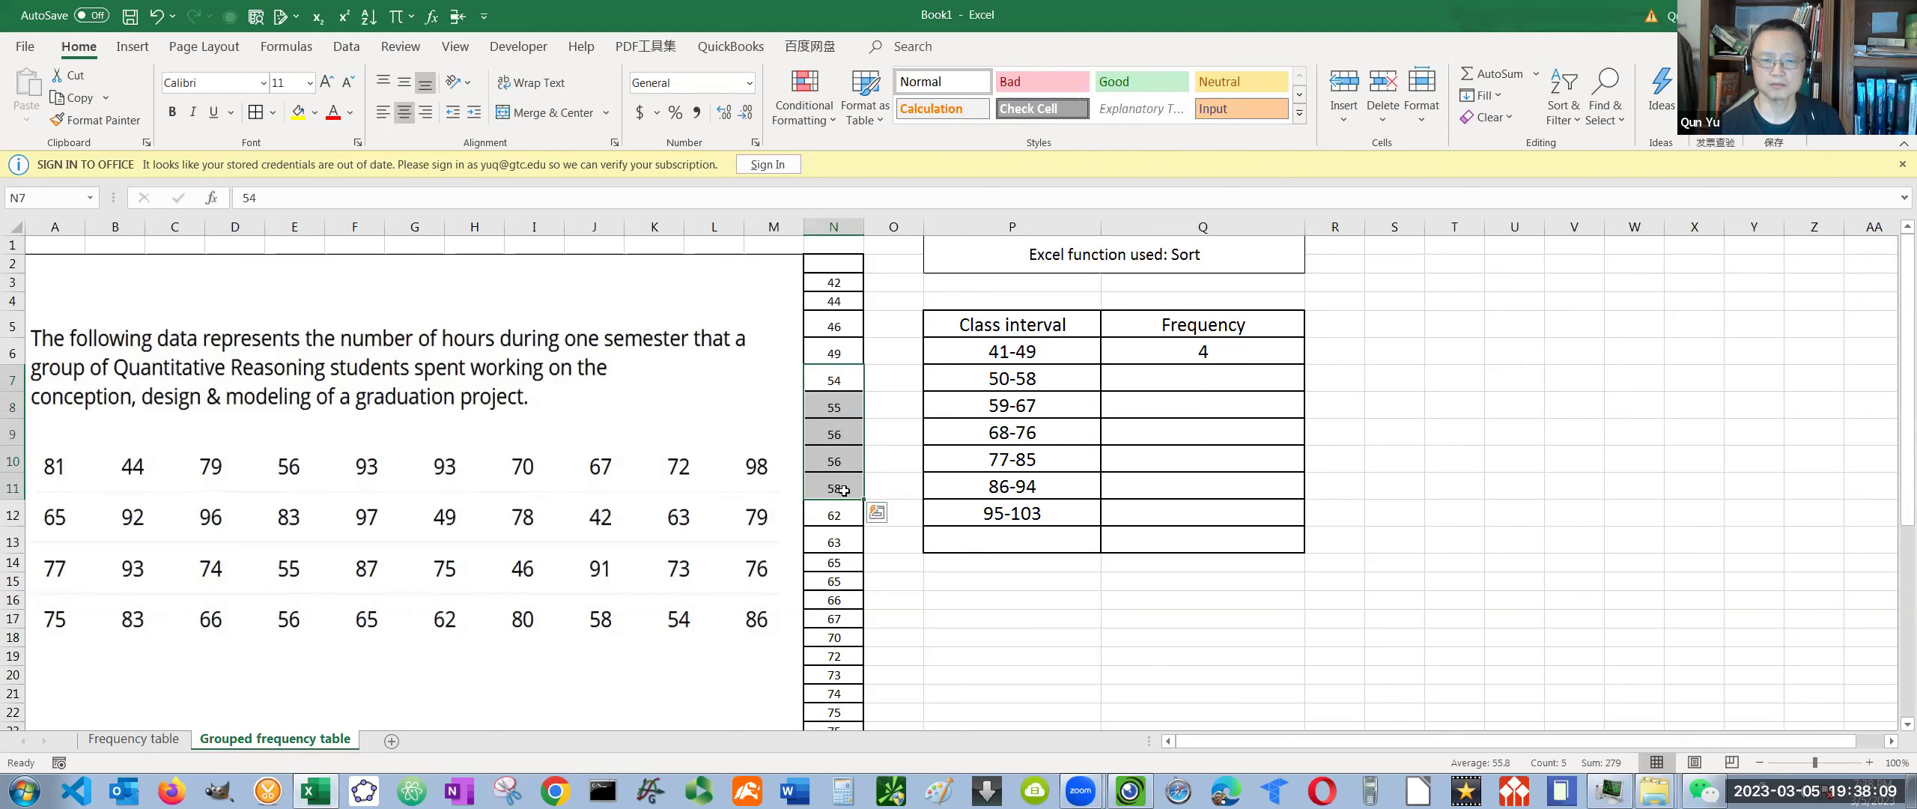
{"action": "left_click", "coordinate": [1177, 378]}
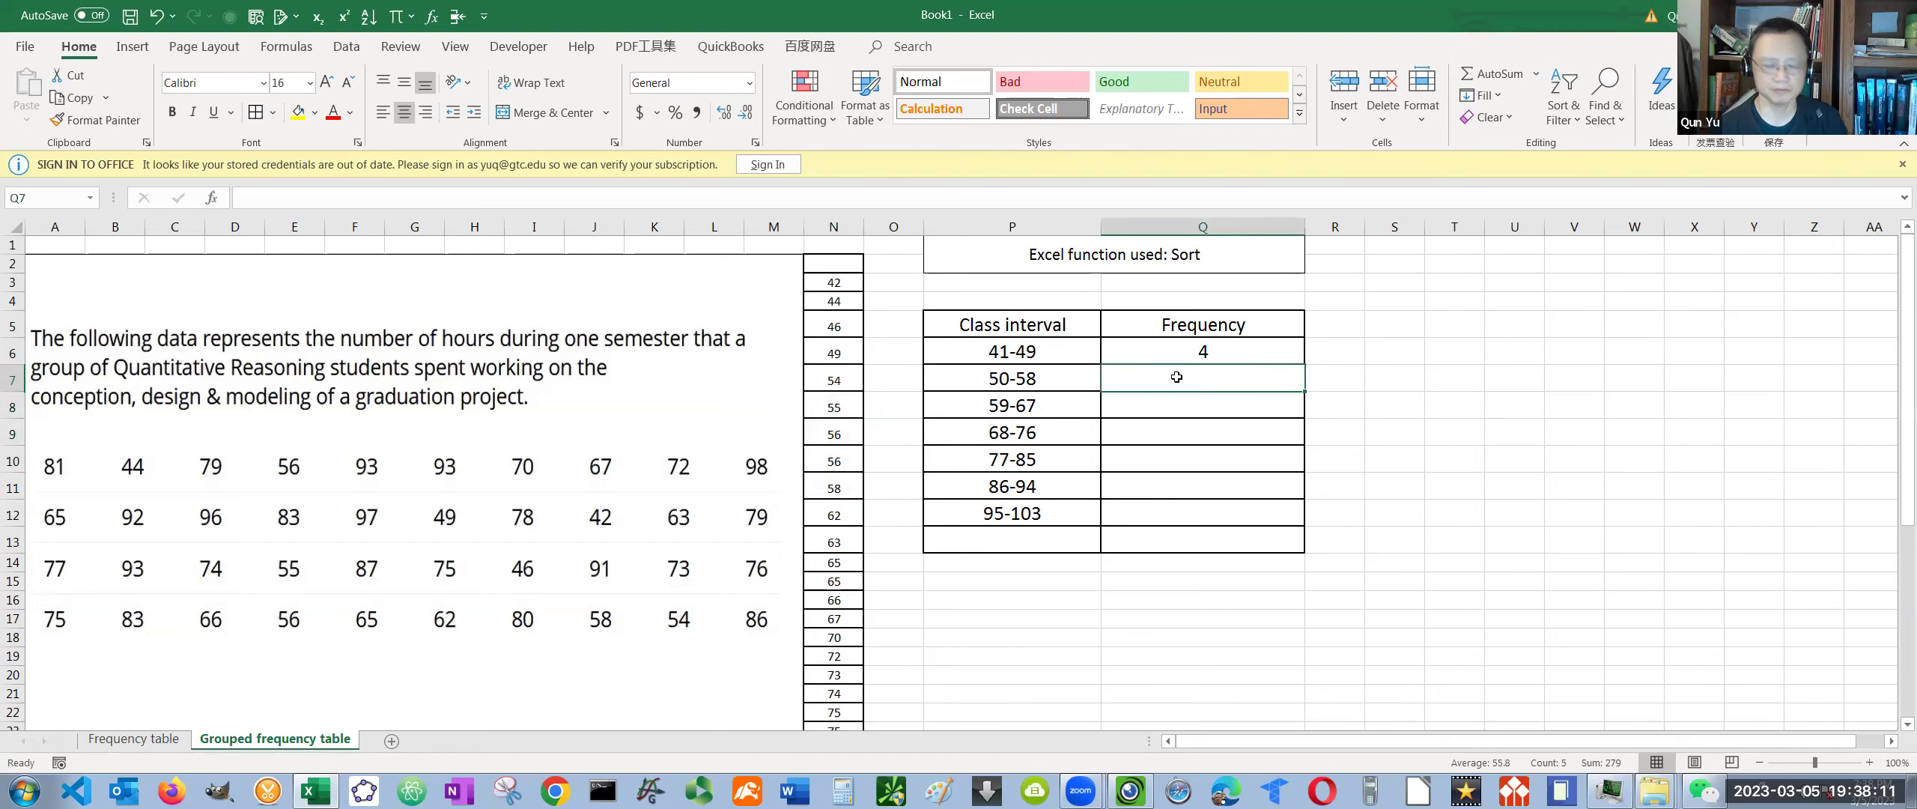
{"action": "type", "text": "5"}
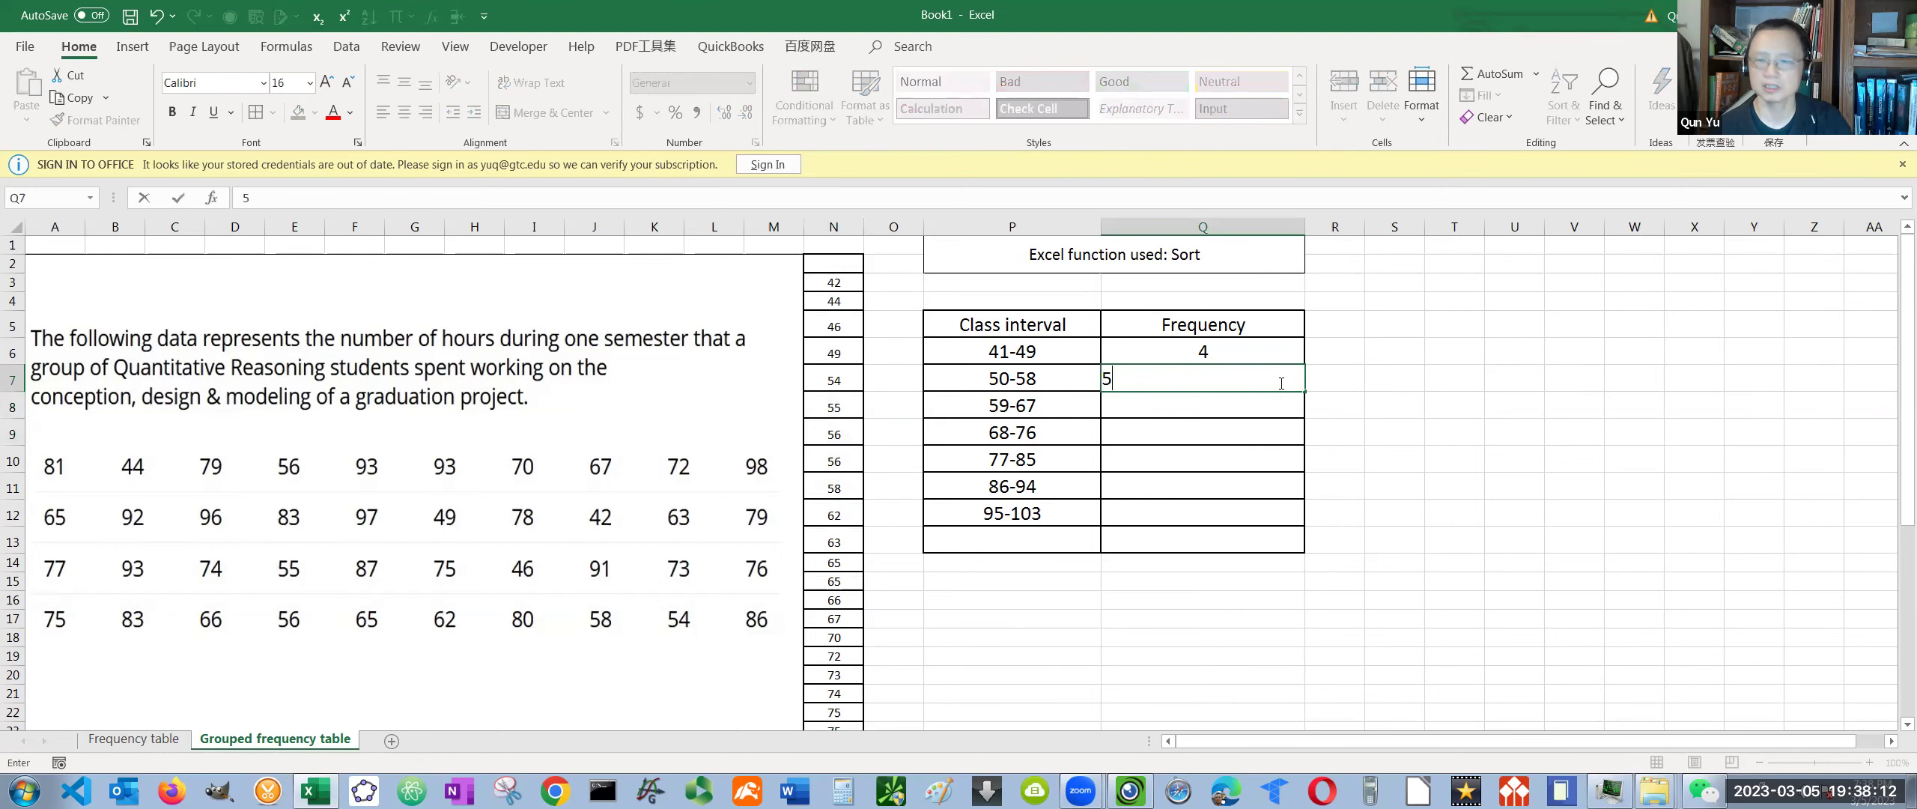
{"action": "left_click", "coordinate": [1449, 367]}
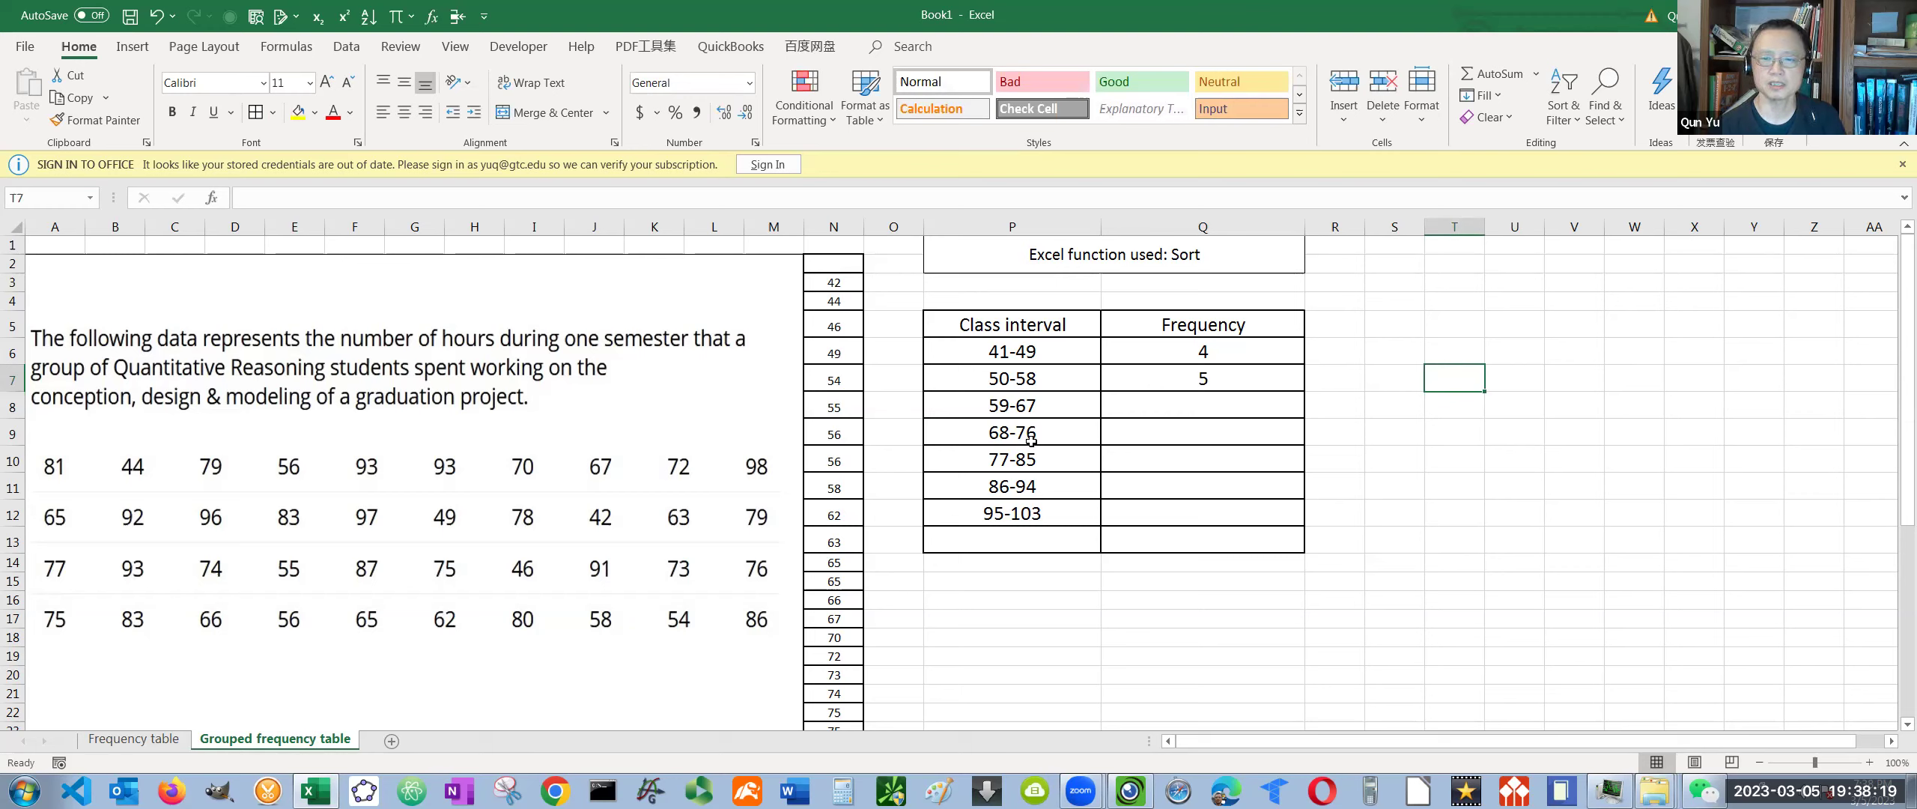
Count the sorted hours in 59-67 and enter frequency 6 in Q8
{"action": "left_click", "coordinate": [832, 512]}
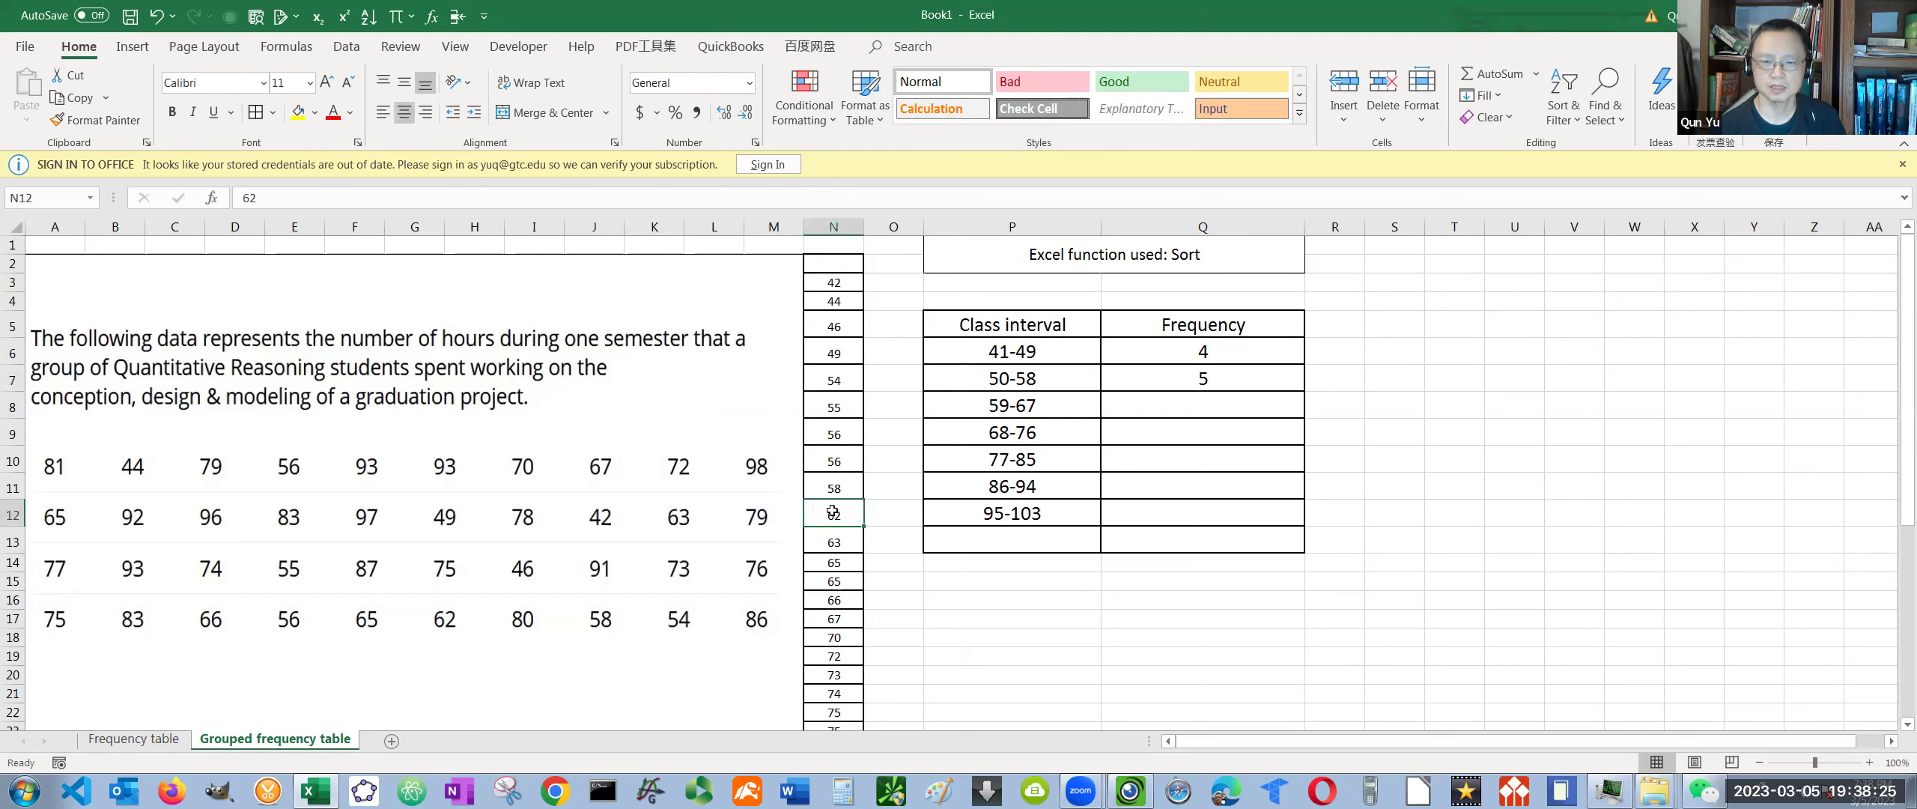
{"action": "left_click_drag", "start_coordinate": [834, 523], "coordinate": [845, 614]}
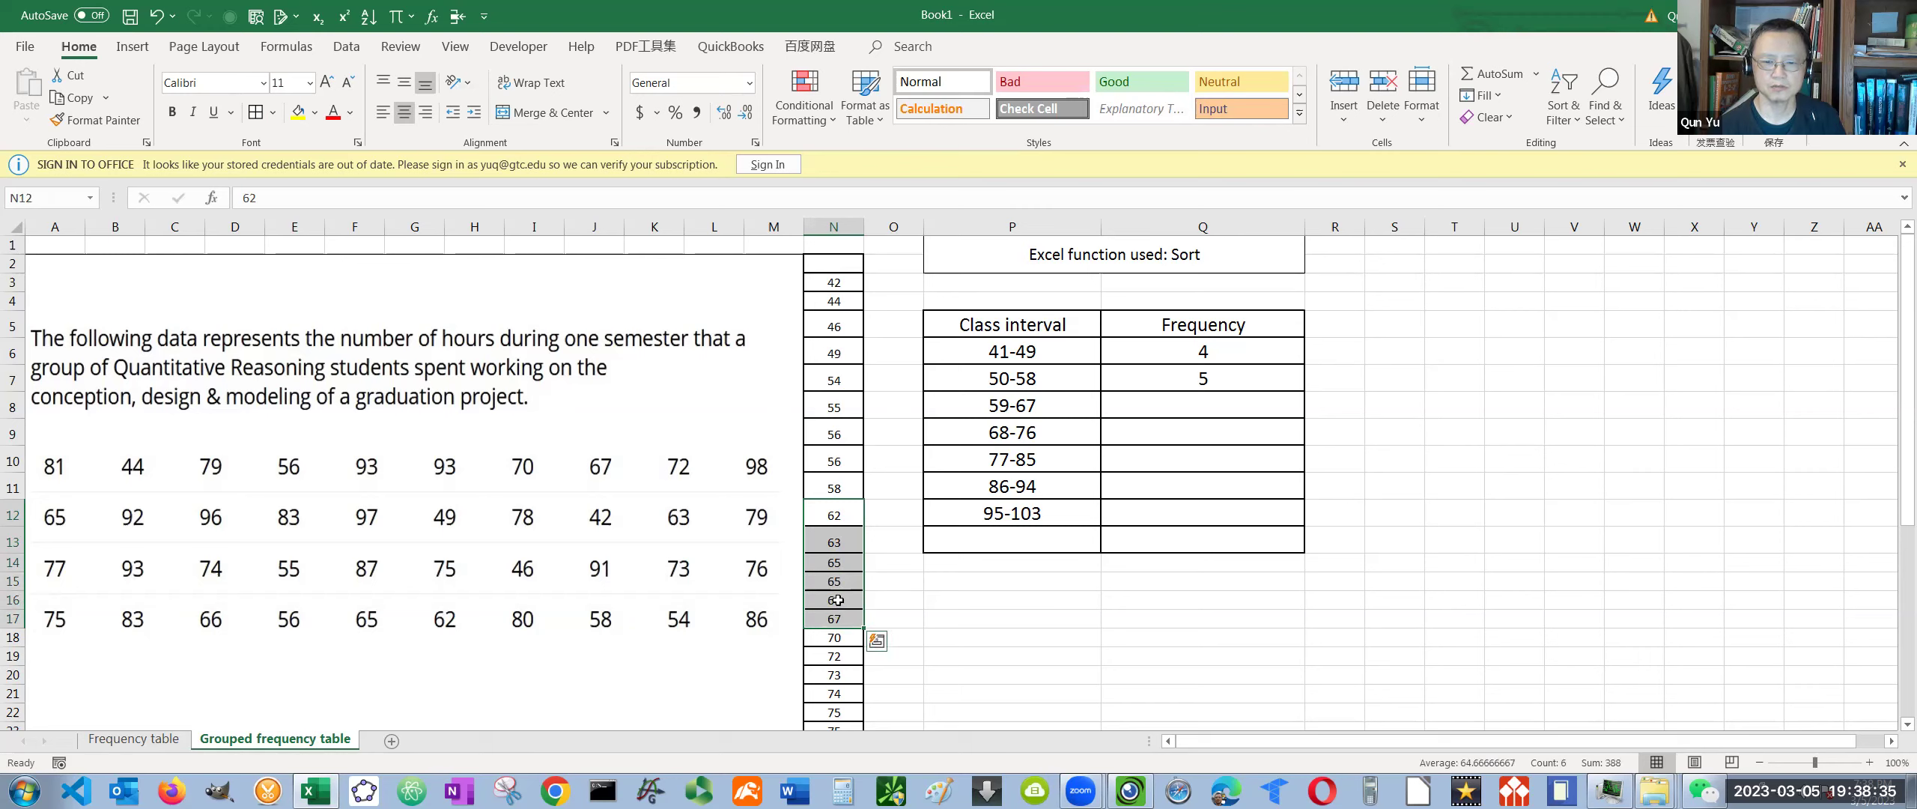
{"action": "left_click", "coordinate": [1178, 404]}
{"action": "type", "text": "6"}
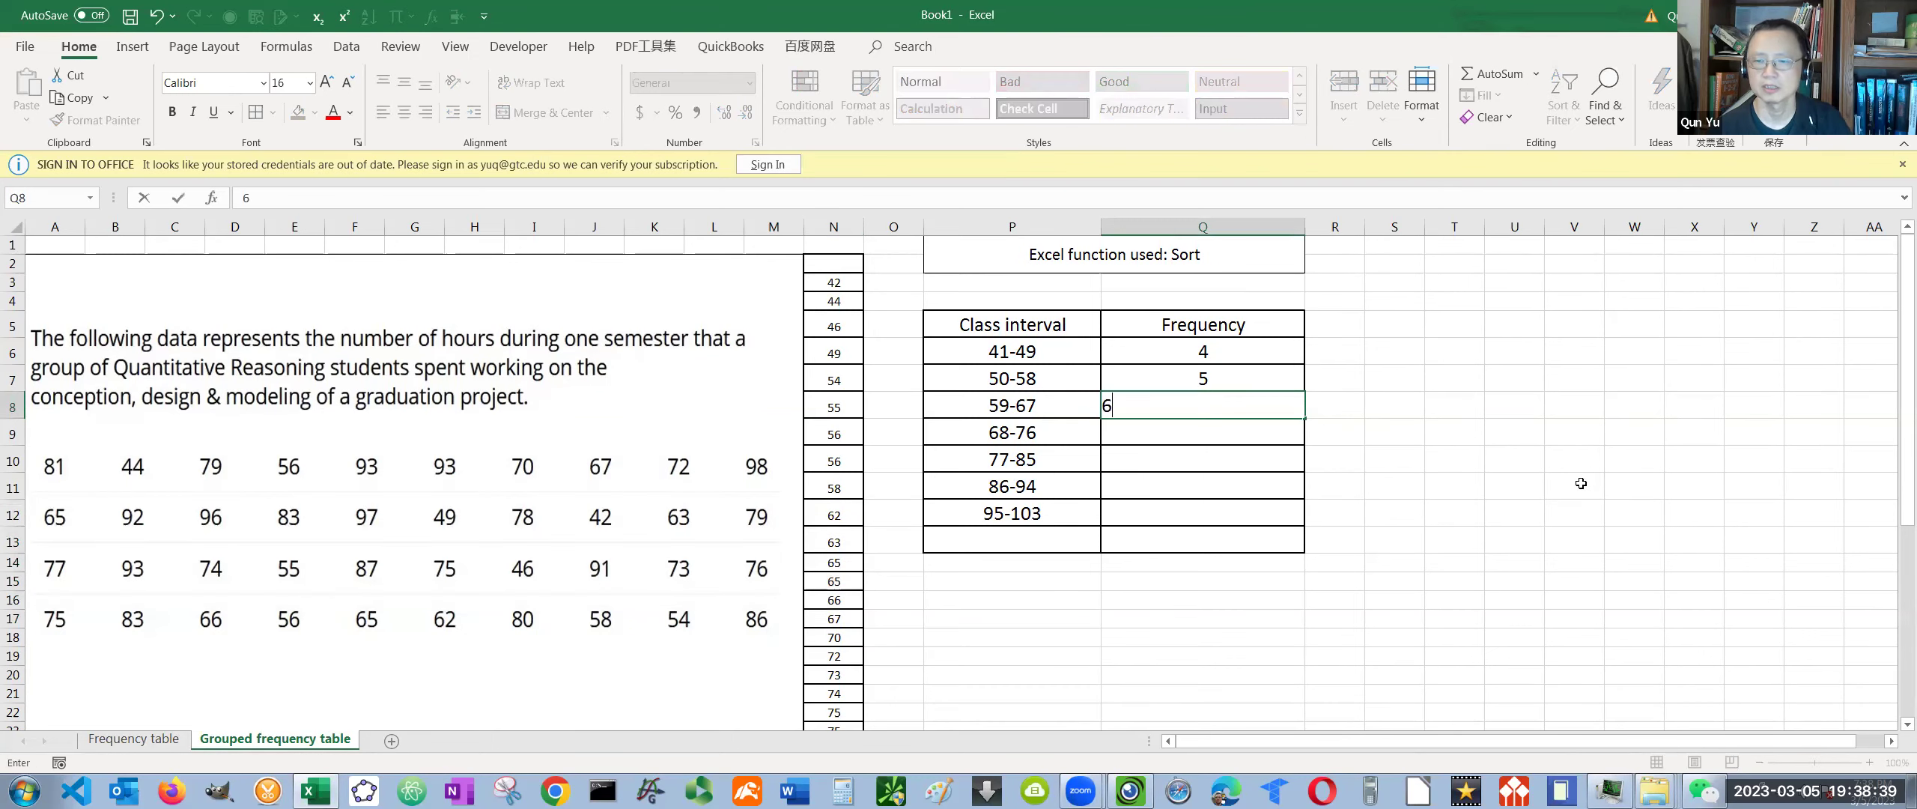
{"action": "left_click", "coordinate": [1576, 483]}
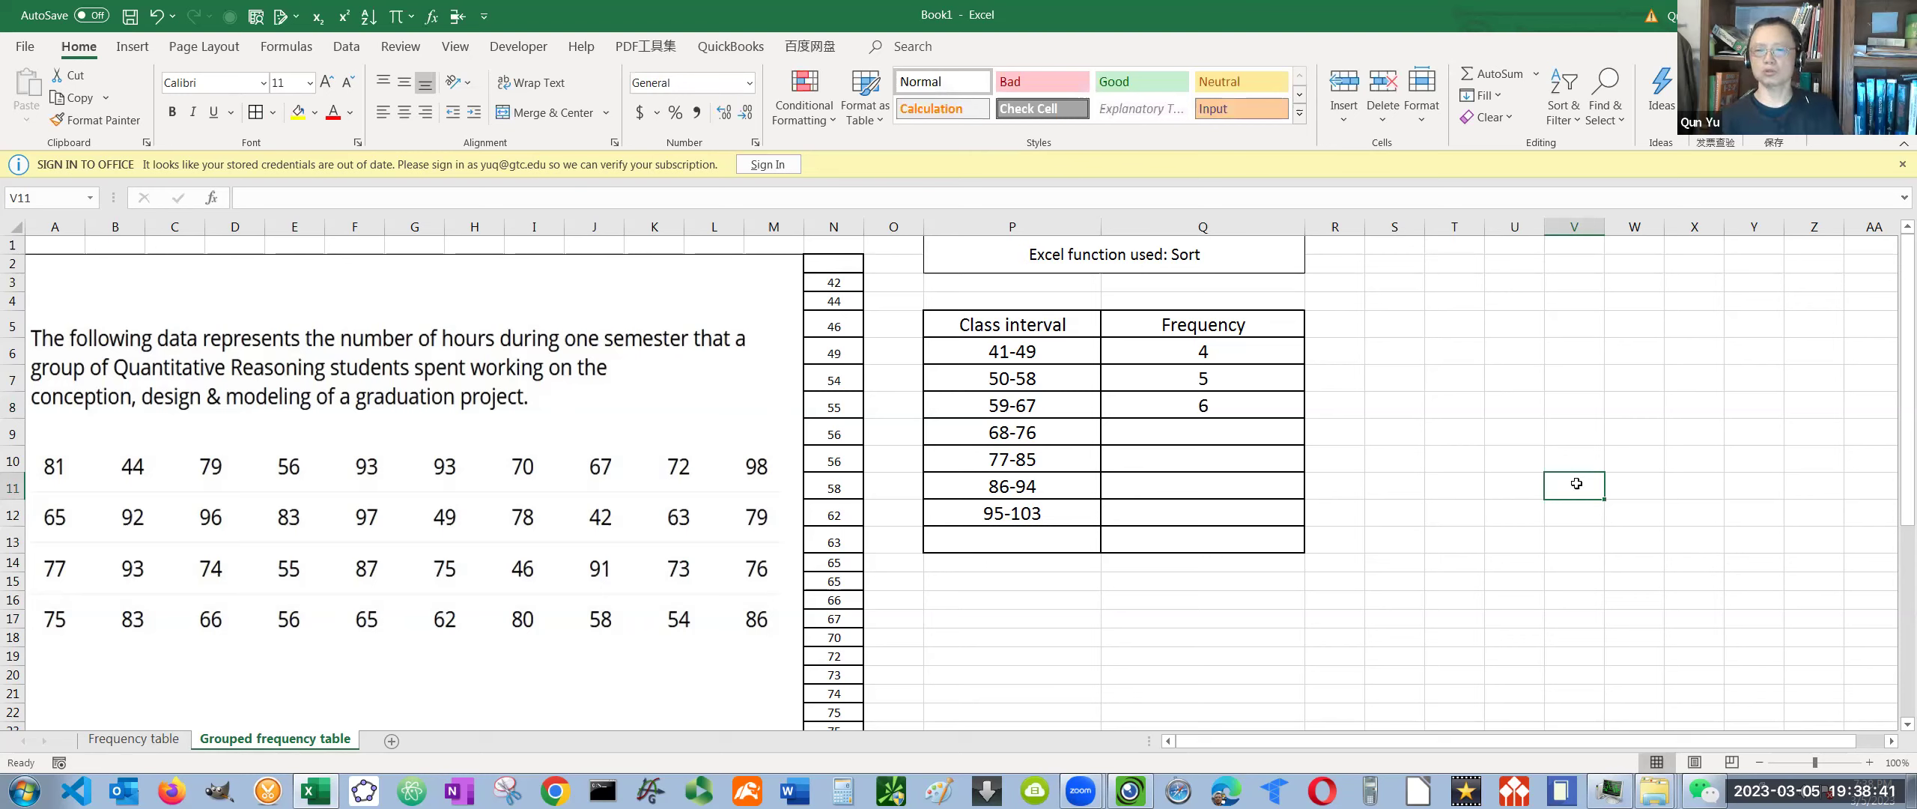